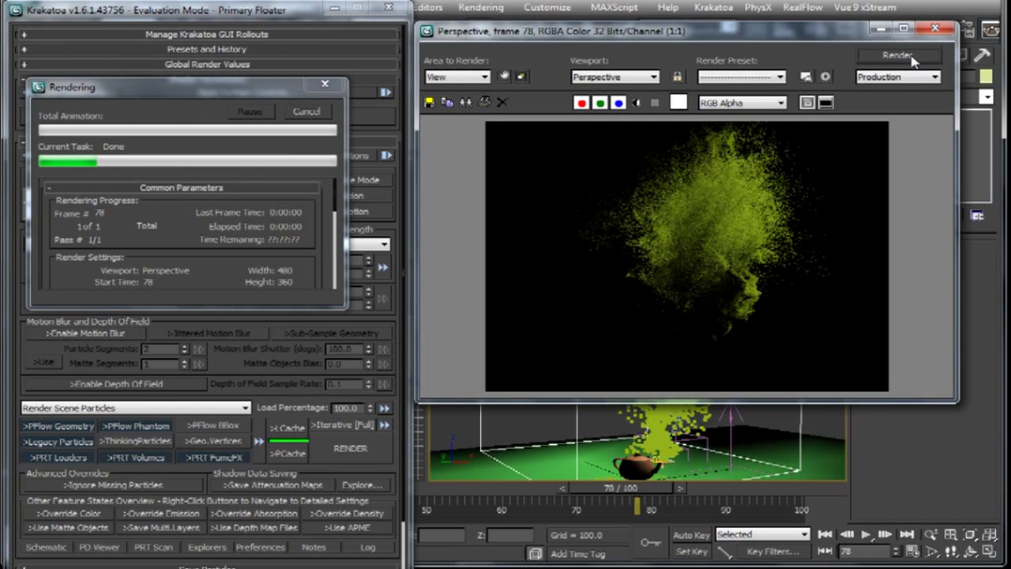
- Render the Perspective view at frame 20 and close the render and Krakatoa windows
{"action": "left_click_drag", "start_coordinate": [646, 494], "coordinate": [242, 490]}
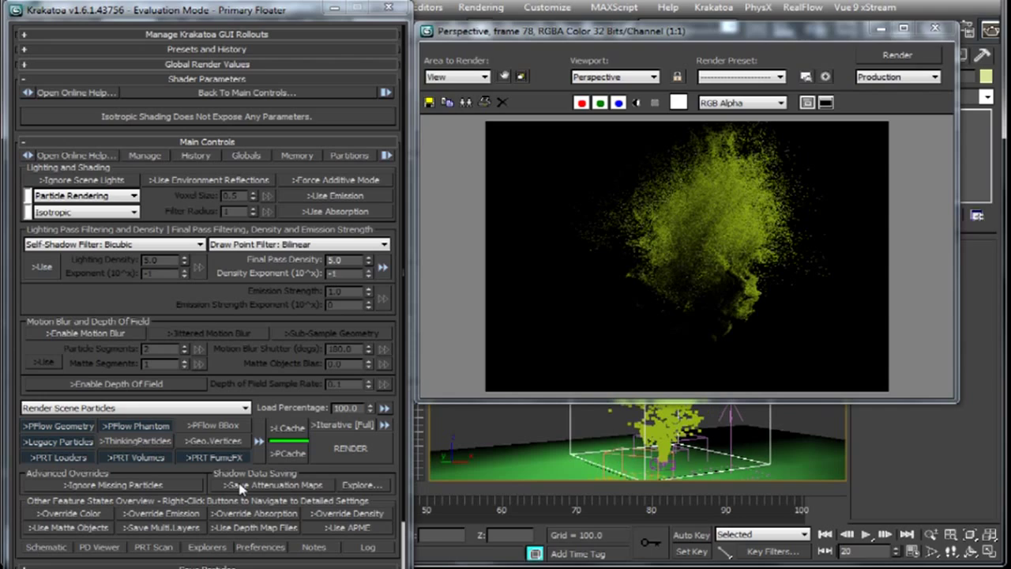
{"action": "left_click", "coordinate": [914, 58]}
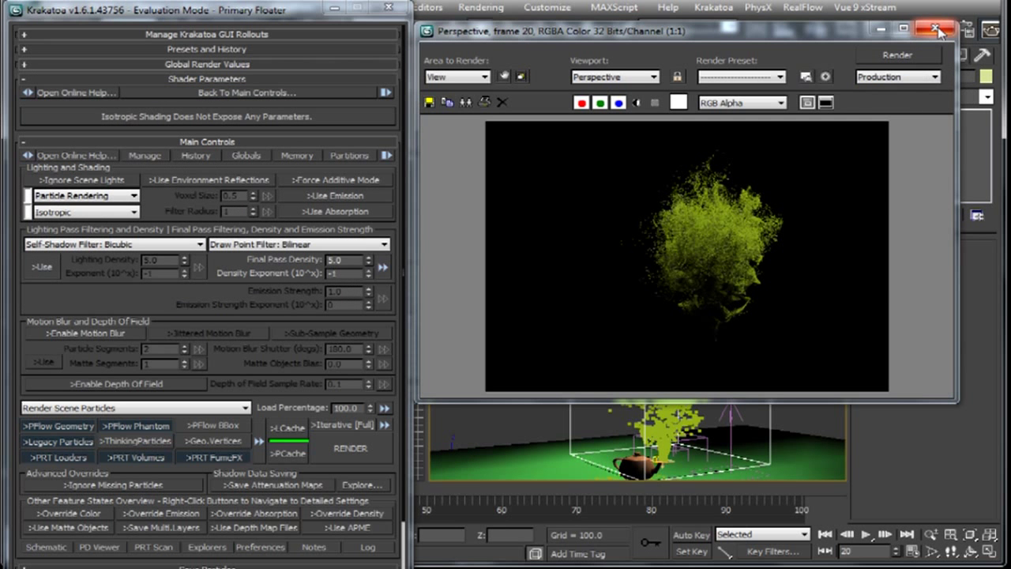
{"action": "left_click", "coordinate": [936, 30]}
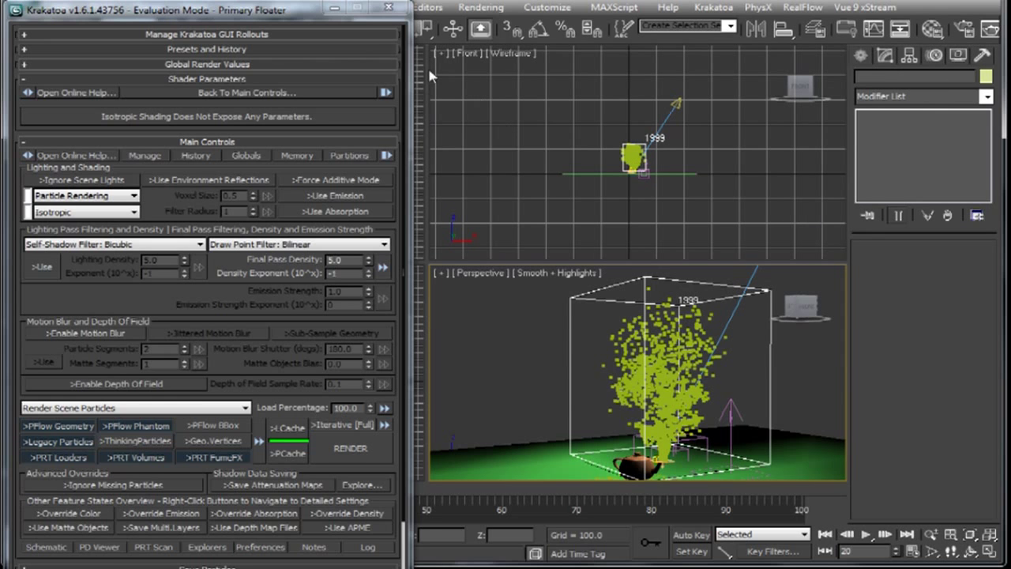
{"action": "left_click", "coordinate": [388, 7]}
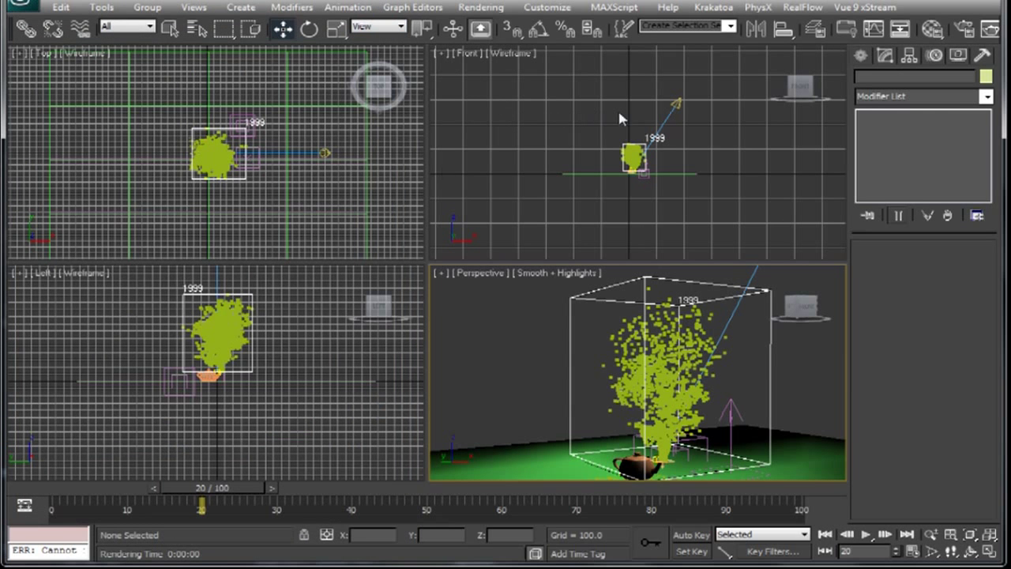
- Clone the spotlight to the opposite side of the particle cloud in the Top view, at about X -270
{"action": "left_click", "coordinate": [325, 154]}
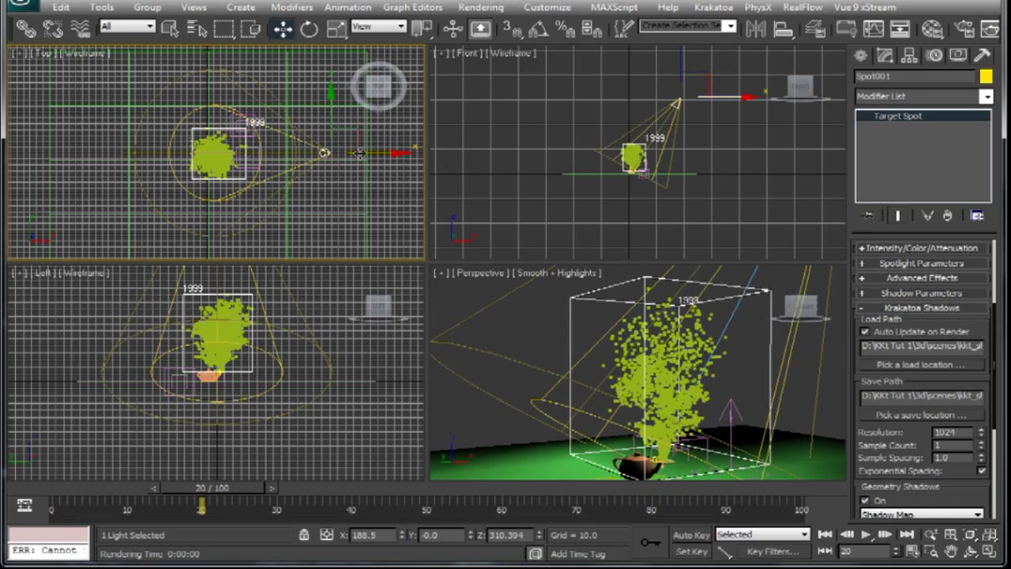
{"action": "left_click_drag", "start_coordinate": [359, 153], "coordinate": [67, 140], "text": "shift"}
{"action": "left_click", "coordinate": [505, 341]}
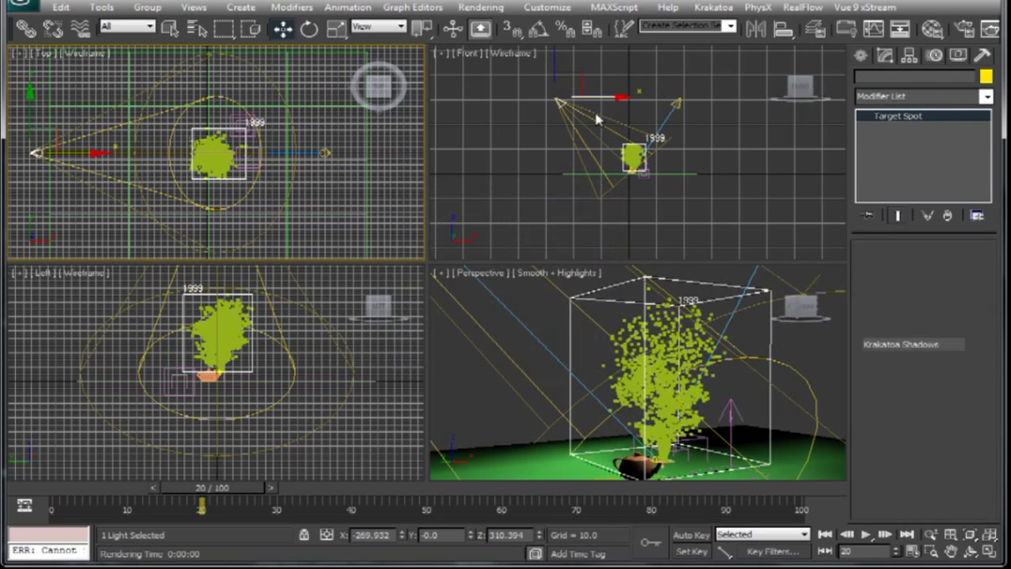
- Move the cloned spotlight down to near floor level and slightly closer to the particles, at about X -229, Z 9
{"action": "right_click", "coordinate": [572, 75]}
{"action": "left_click_drag", "start_coordinate": [552, 61], "coordinate": [562, 130]}
{"action": "scroll", "coordinate": [625, 176], "scroll_direction": "up", "scroll_amount": 5}
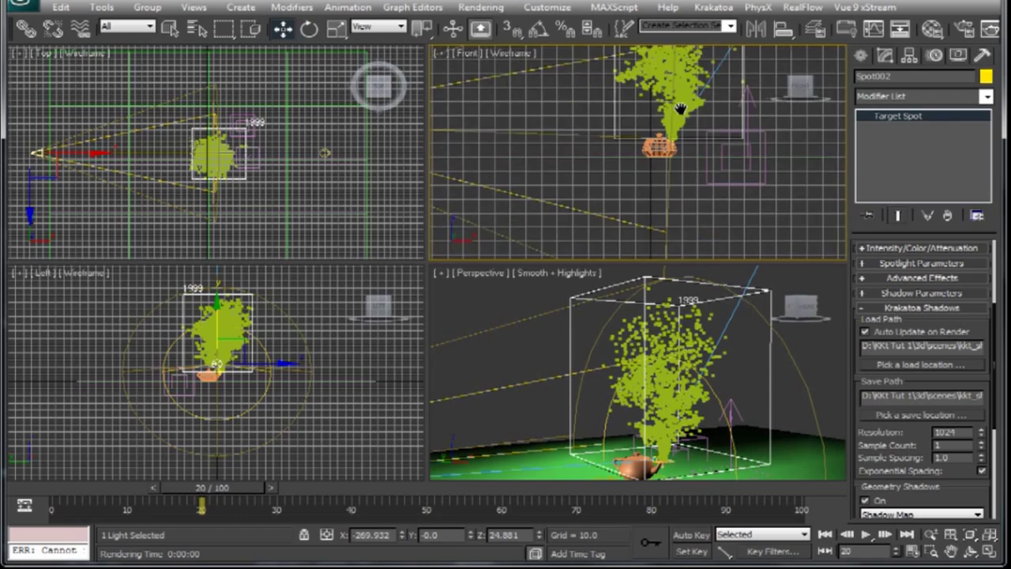
{"action": "scroll", "coordinate": [640, 161], "scroll_direction": "down", "scroll_amount": 2}
{"action": "left_click", "coordinate": [557, 141]}
{"action": "left_click_drag", "start_coordinate": [550, 81], "coordinate": [550, 43]}
{"action": "left_click", "coordinate": [447, 96]}
{"action": "middle_click_drag", "start_coordinate": [449, 96], "coordinate": [485, 106]}
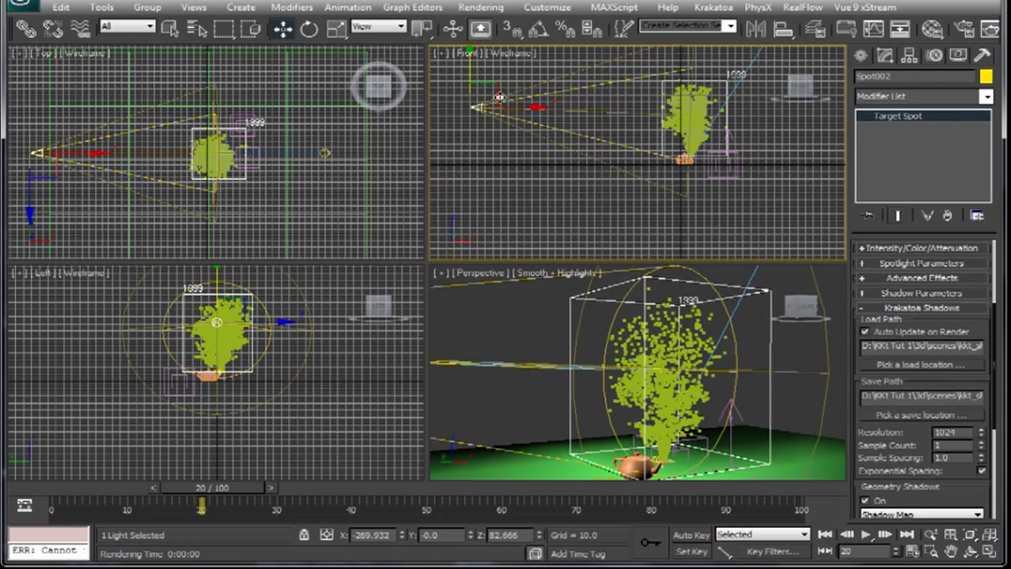
{"action": "left_click_drag", "start_coordinate": [496, 97], "coordinate": [529, 147]}
- Set the cloned spotlight's multiplier to 0.4 and give it a pale peach color with saturation 31
{"action": "left_click", "coordinate": [938, 248]}
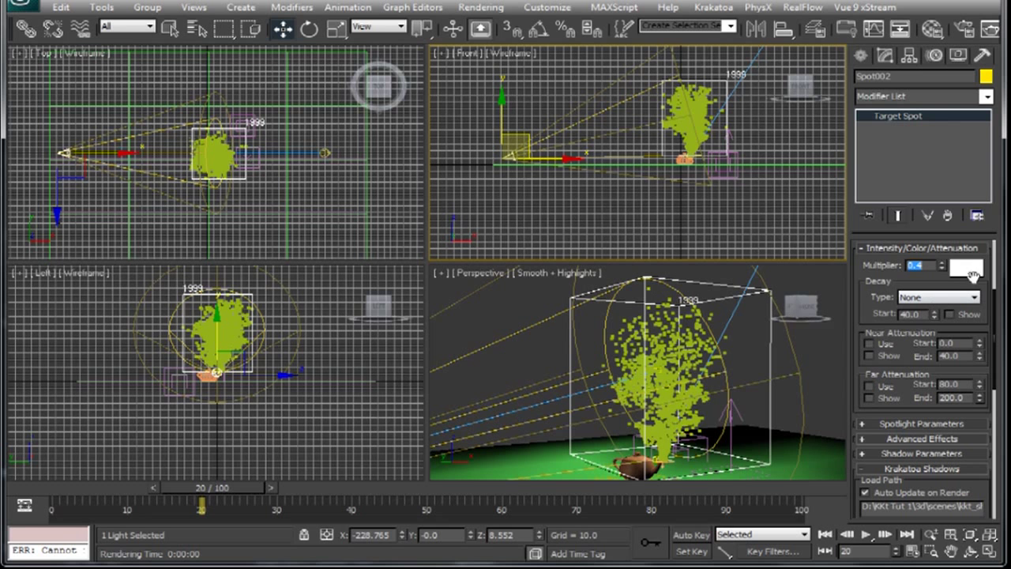
{"action": "left_click", "coordinate": [971, 270]}
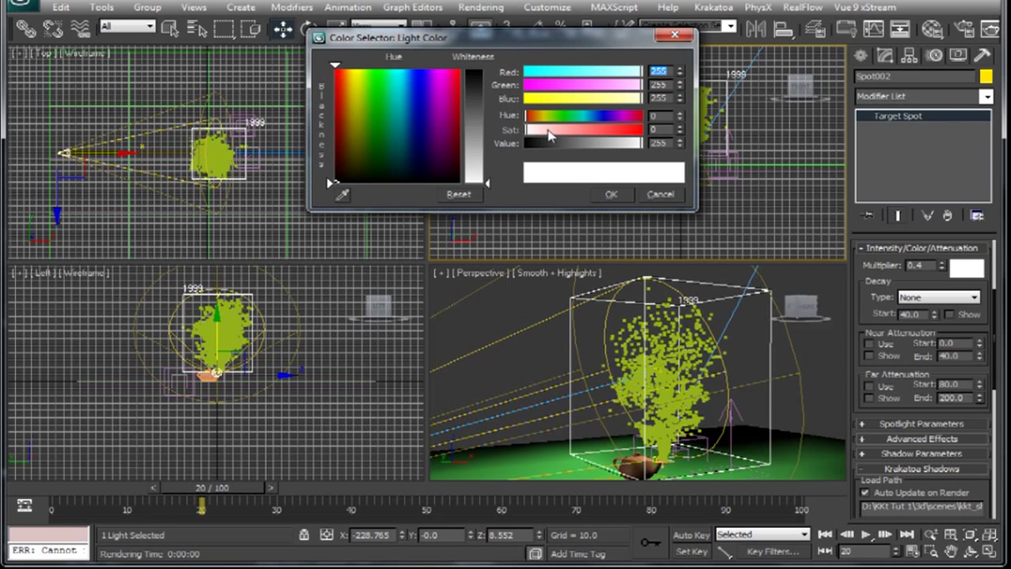
{"action": "left_click", "coordinate": [538, 130]}
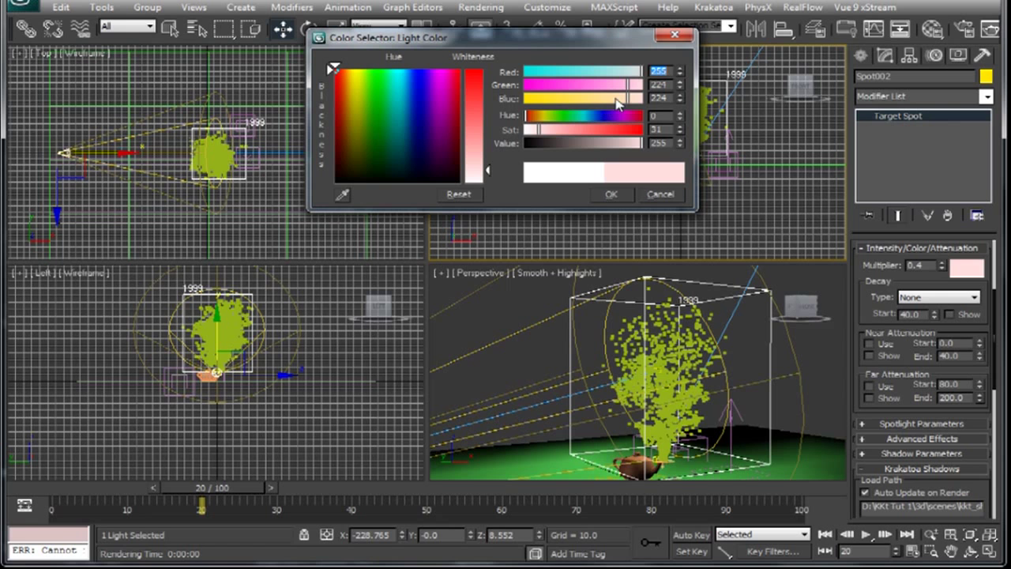
{"action": "left_click", "coordinate": [534, 116]}
{"action": "left_click", "coordinate": [611, 194]}
- Render the Perspective view again with both spotlights lighting the particles
{"action": "left_click", "coordinate": [990, 28]}
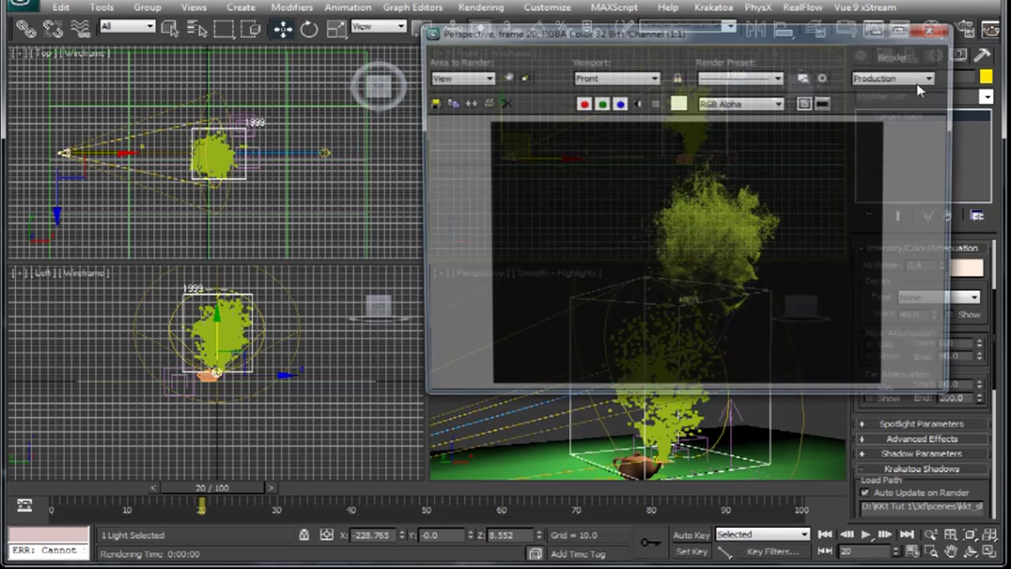
{"action": "left_click", "coordinate": [578, 419]}
{"action": "left_click", "coordinate": [884, 58]}
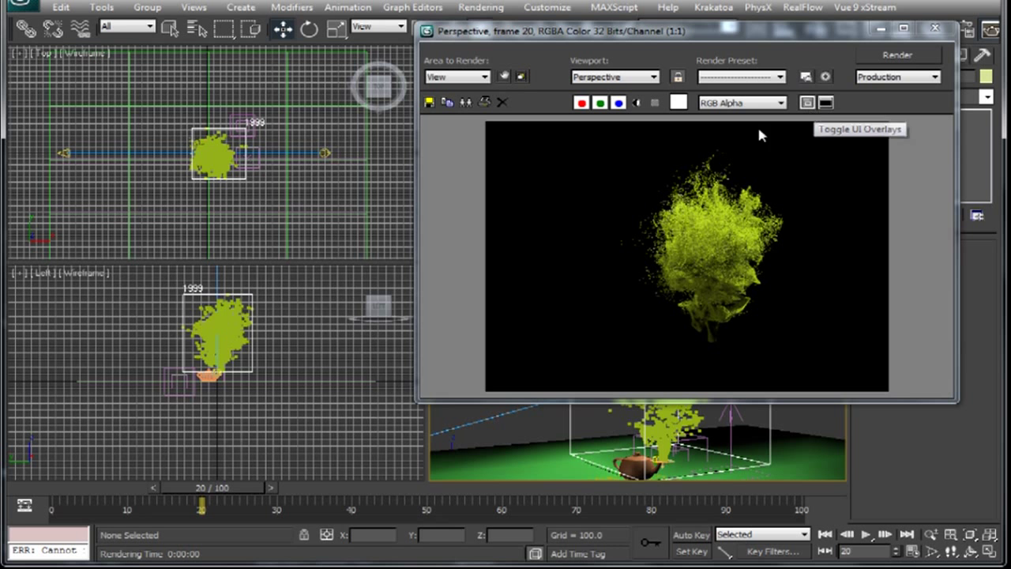
- Open the Krakatoa controls from the render setup and place them beside the rendered frame
{"action": "left_click", "coordinate": [806, 77]}
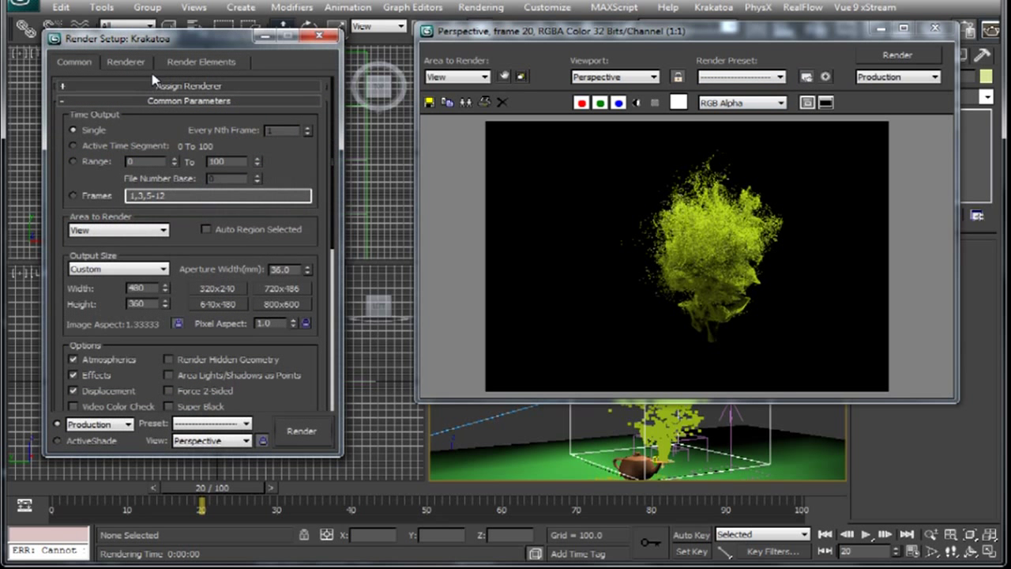
{"action": "left_click", "coordinate": [133, 63]}
{"action": "left_click", "coordinate": [169, 127]}
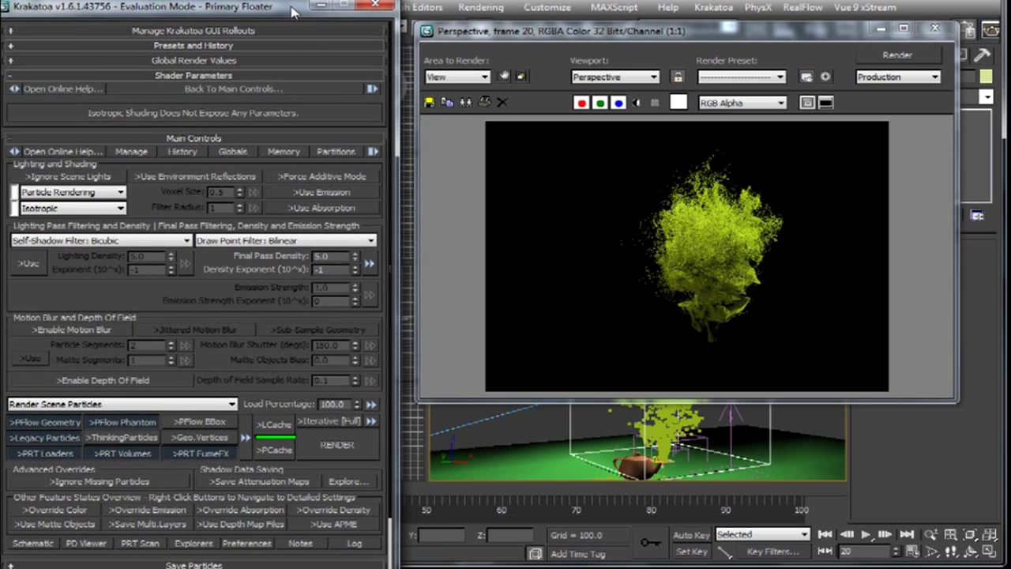
{"action": "left_click_drag", "start_coordinate": [292, 11], "coordinate": [298, 8]}
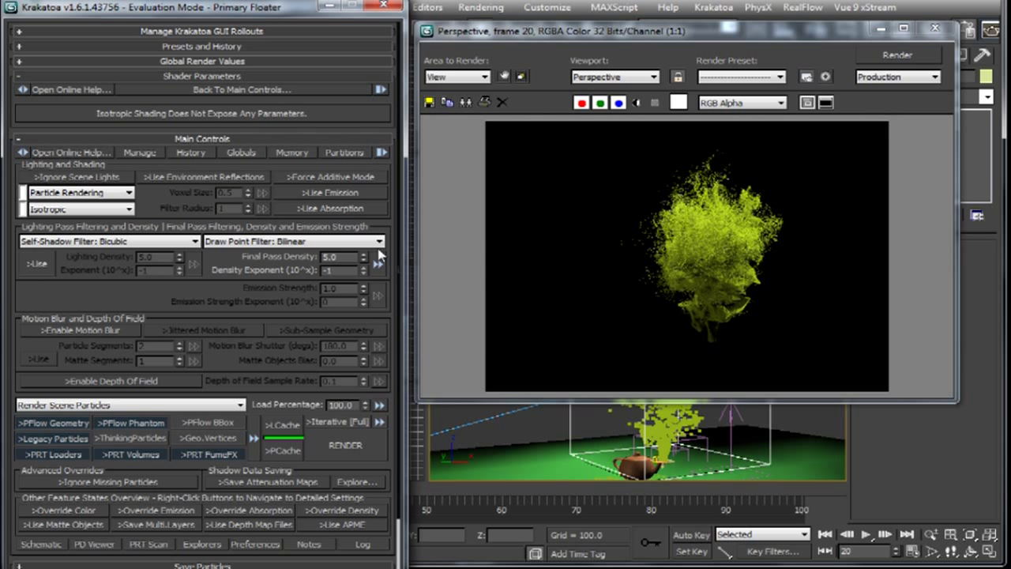
- Lower the final pass Density Exponent and render the frame
{"action": "left_click", "coordinate": [348, 242]}
{"action": "left_click", "coordinate": [897, 57]}
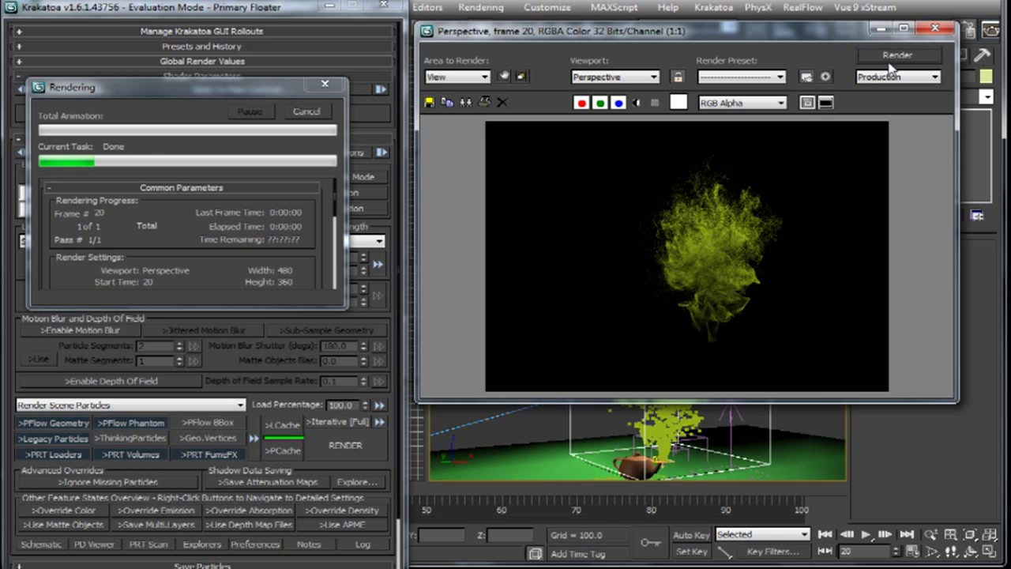
- Set the Density Exponent to -3 and render it next to a clone of the previous render for comparison
{"action": "left_click", "coordinate": [363, 272]}
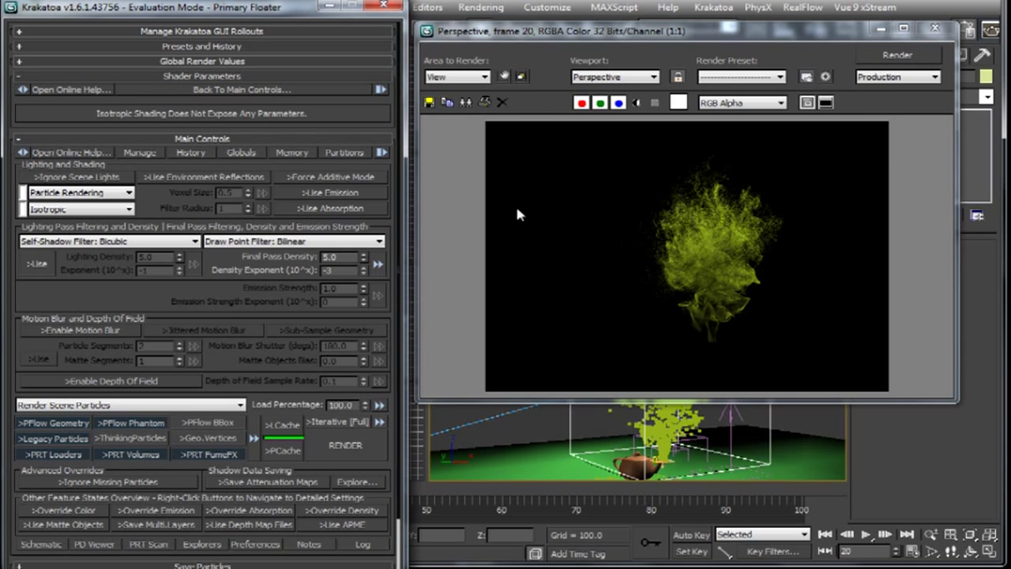
{"action": "left_click", "coordinate": [447, 102]}
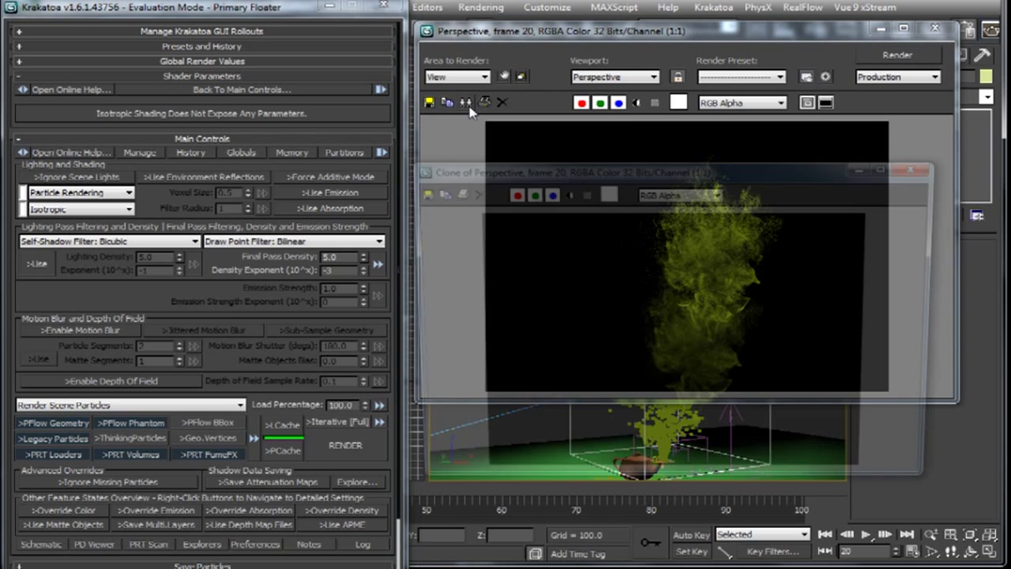
{"action": "mouse_move", "coordinate": [582, 171]}
{"action": "left_mouse_down"}
{"action": "mouse_move", "coordinate": [264, 78]}
{"action": "mouse_move", "coordinate": [214, 35]}
{"action": "mouse_move", "coordinate": [200, 41]}
{"action": "left_mouse_up"}
{"action": "left_click", "coordinate": [896, 55]}
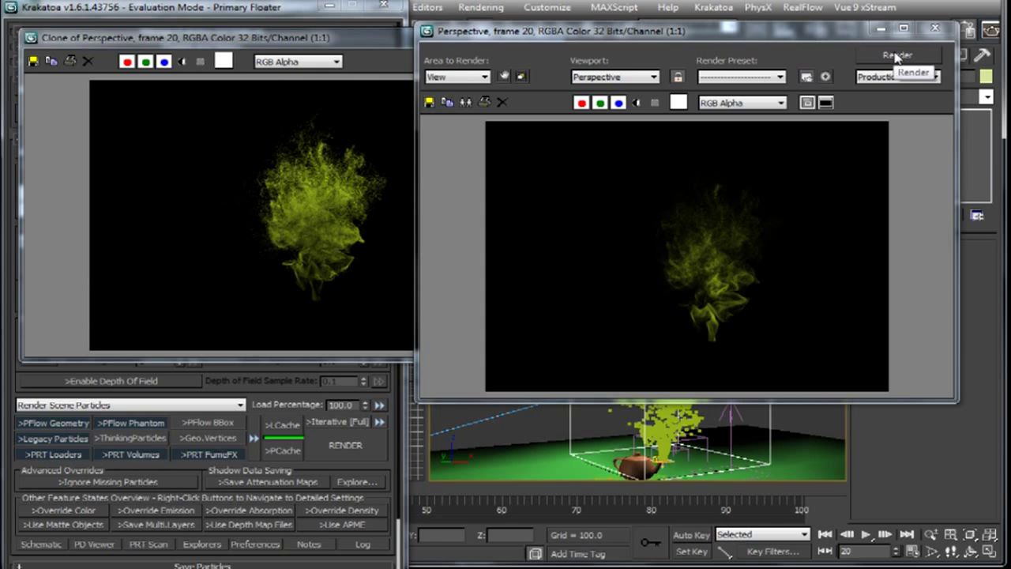
{"action": "left_click_drag", "start_coordinate": [724, 40], "coordinate": [759, 24]}
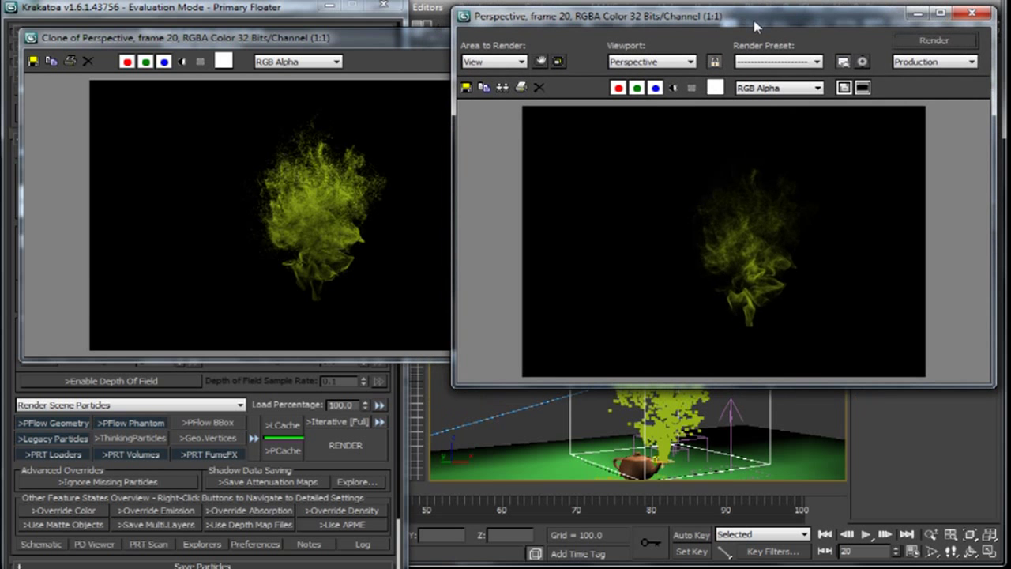
- Set the Density Exponent to -1 and render the frame for comparison with the cloned image
{"action": "left_click", "coordinate": [394, 446]}
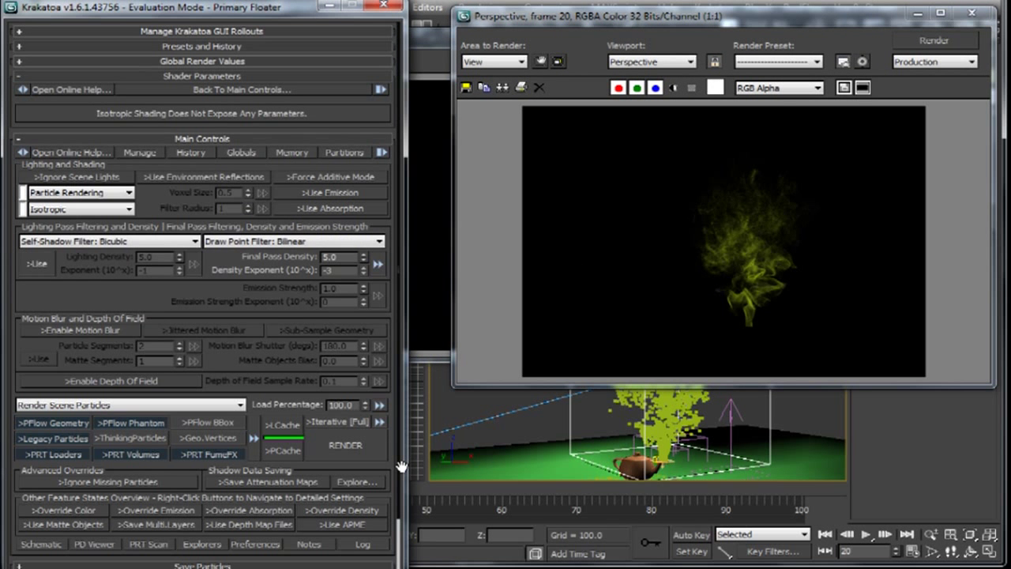
{"action": "left_click_drag", "start_coordinate": [401, 466], "coordinate": [401, 461]}
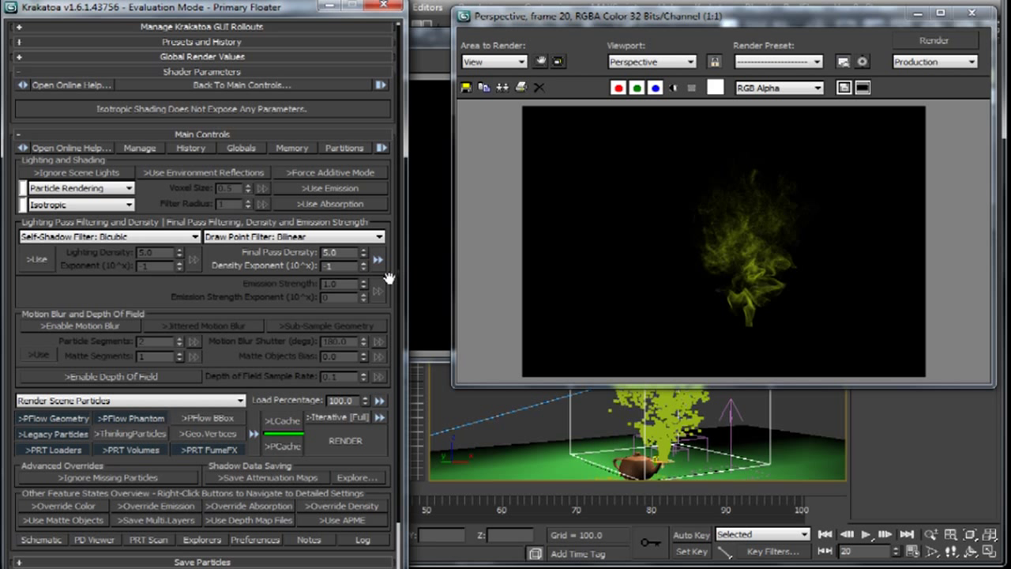
{"action": "left_click", "coordinate": [422, 286]}
{"action": "left_click", "coordinate": [932, 44]}
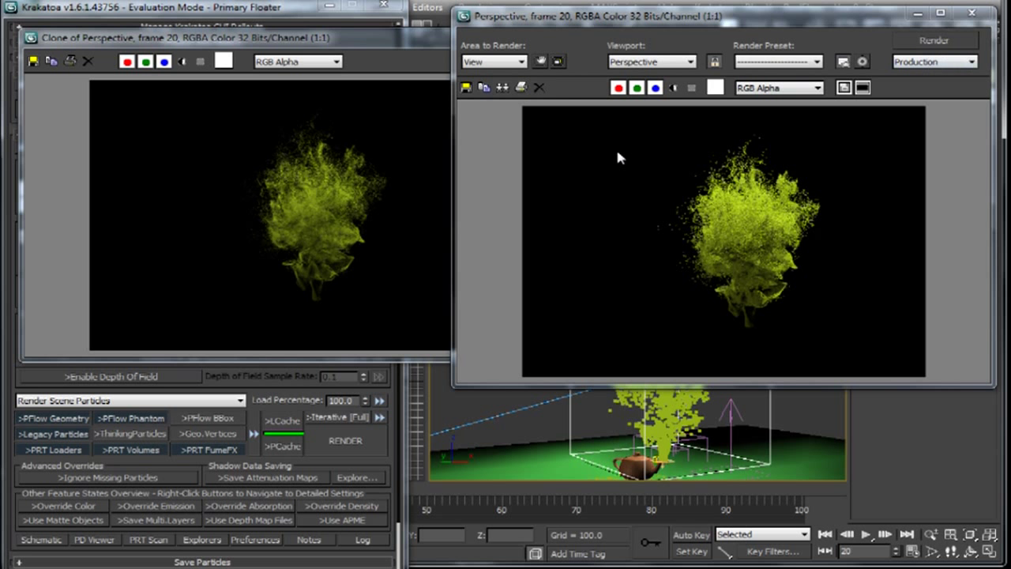
- Raise the Density Exponent to 0 and render the frame beside the cloned image
{"action": "mouse_move", "coordinate": [403, 45]}
{"action": "left_mouse_down"}
{"action": "mouse_move", "coordinate": [401, 142]}
{"action": "mouse_move", "coordinate": [765, 179]}
{"action": "left_mouse_up"}
{"action": "left_click", "coordinate": [362, 269]}
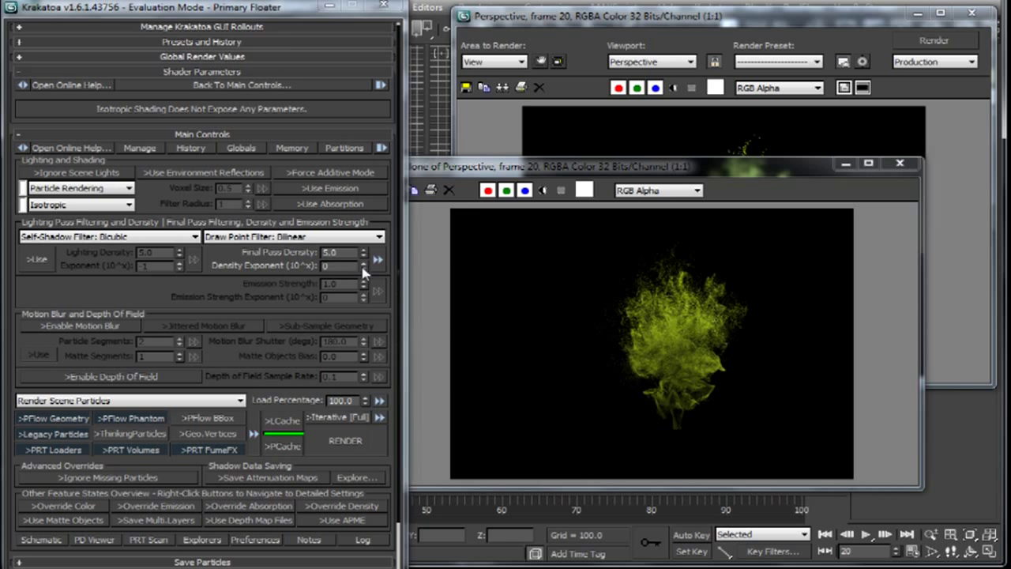
{"action": "left_click_drag", "start_coordinate": [563, 172], "coordinate": [261, 85]}
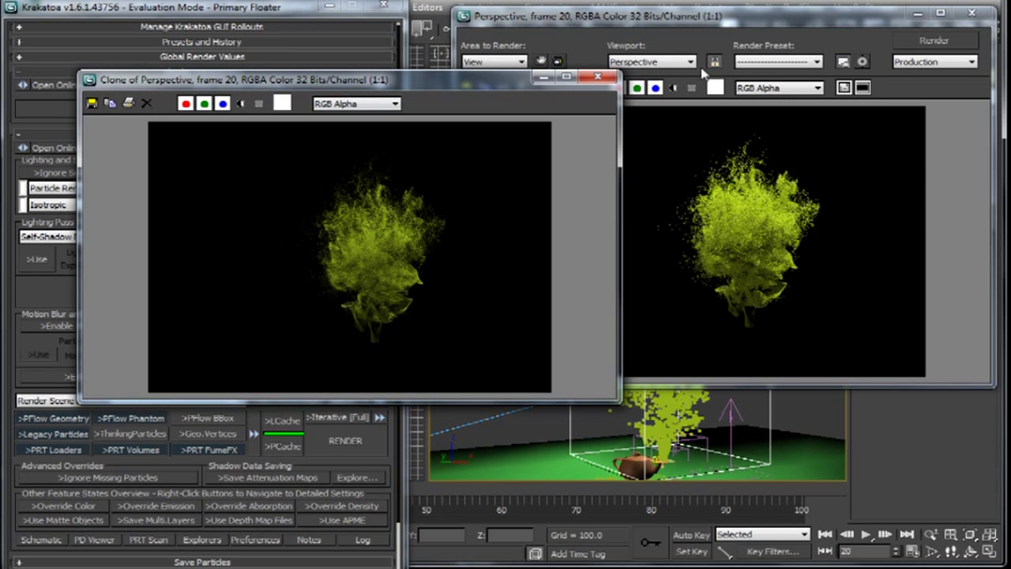
{"action": "left_click", "coordinate": [926, 44]}
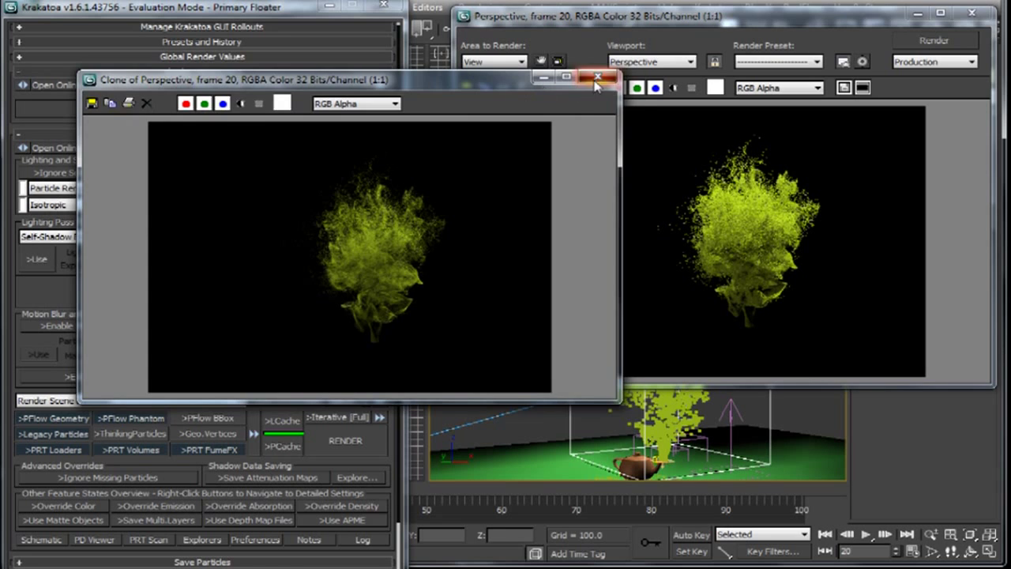
- Replace the old comparison image with a clone of the current render, clear of the density settings
{"action": "left_click", "coordinate": [607, 69]}
{"action": "left_click", "coordinate": [502, 87]}
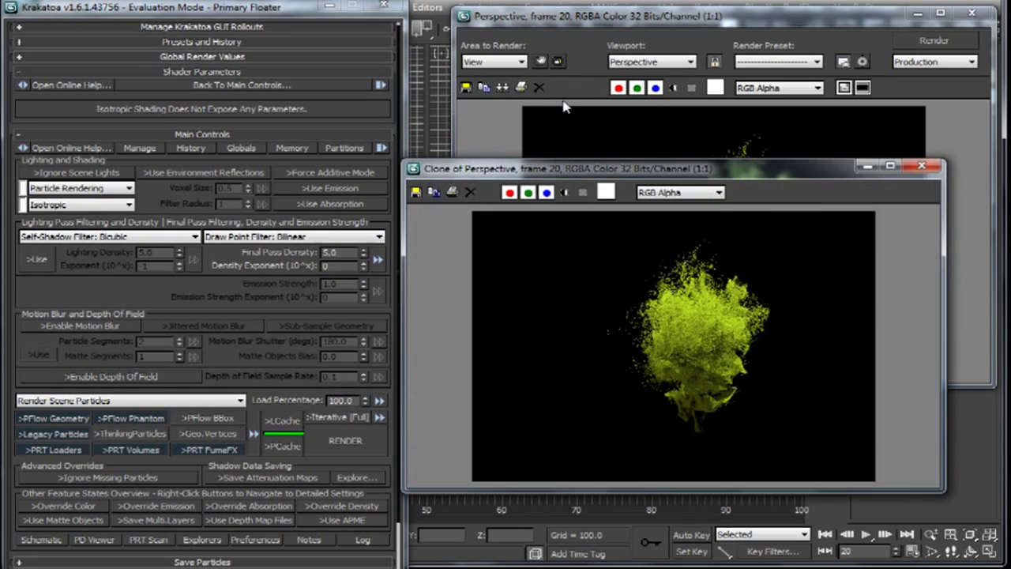
{"action": "mouse_move", "coordinate": [582, 161]}
{"action": "left_mouse_down"}
{"action": "mouse_move", "coordinate": [613, 161]}
{"action": "mouse_move", "coordinate": [262, 50]}
{"action": "mouse_move", "coordinate": [209, 52]}
{"action": "mouse_move", "coordinate": [225, 215]}
{"action": "mouse_move", "coordinate": [199, 290]}
{"action": "left_mouse_up"}
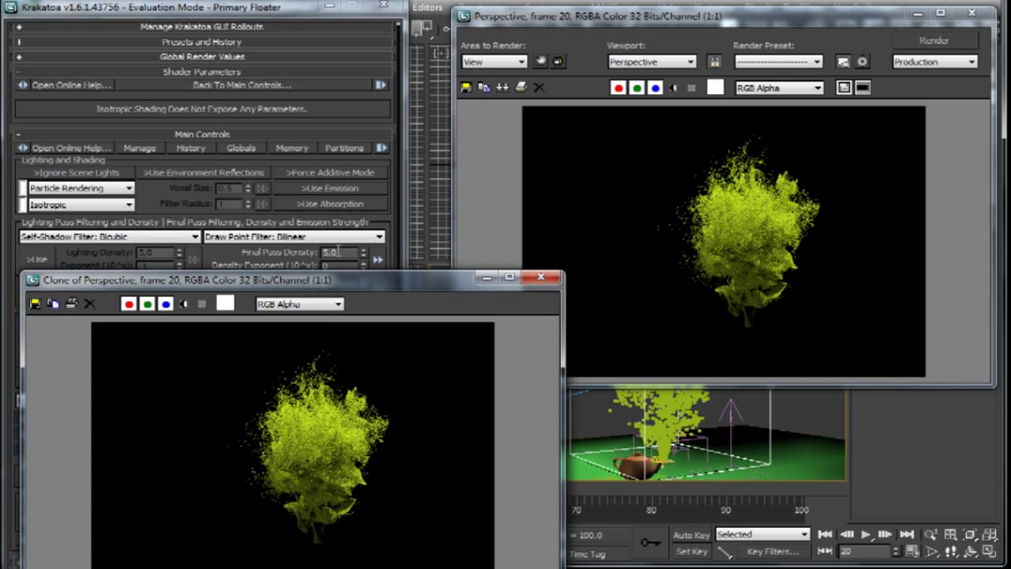
- Set the Final Pass Density to 1 and render the frame beside the cloned image
{"action": "left_click_drag", "start_coordinate": [338, 251], "coordinate": [208, 250]}
{"action": "type", "text": "1"}
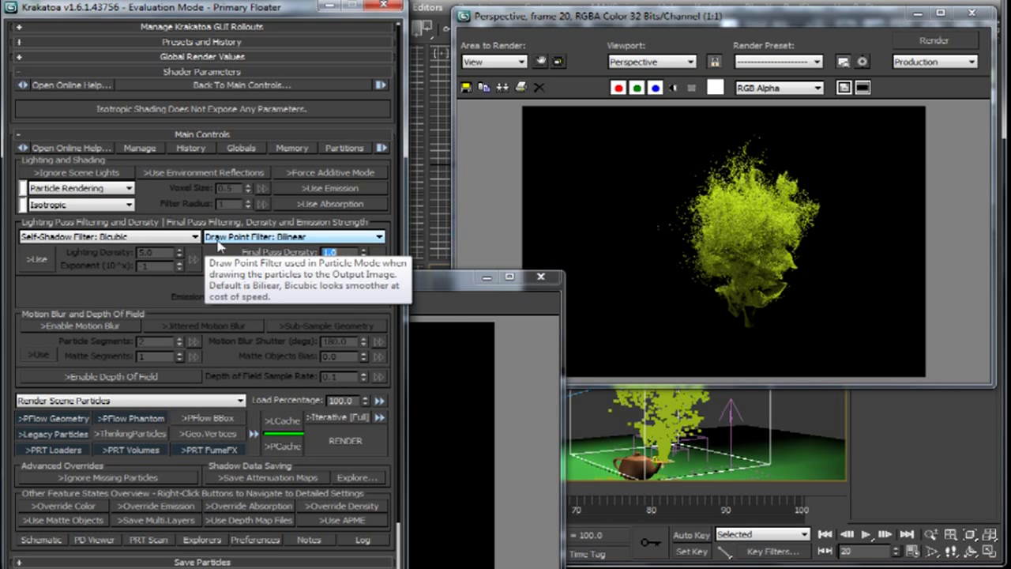
{"action": "left_click_drag", "start_coordinate": [452, 286], "coordinate": [419, 82]}
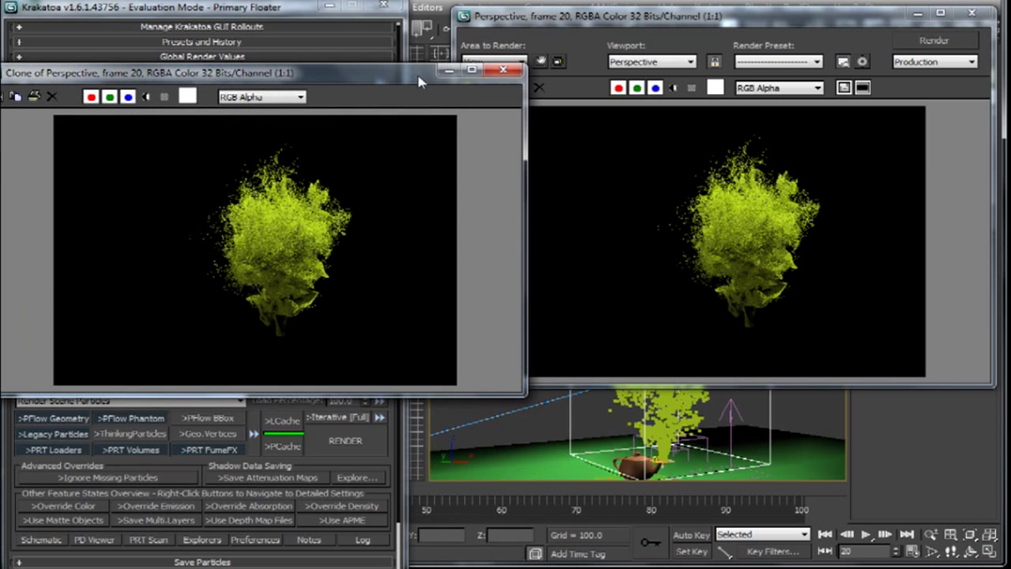
{"action": "left_click", "coordinate": [916, 44]}
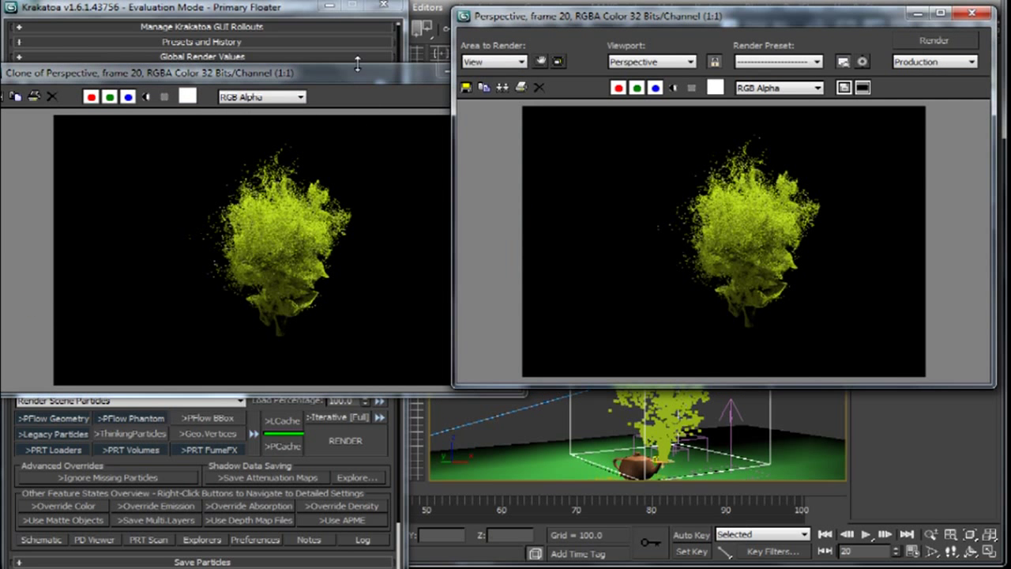
- Set the Final Pass Density to 1000 and render the frame again for comparison
{"action": "left_click", "coordinate": [295, 17]}
{"action": "double_click", "coordinate": [344, 253]}
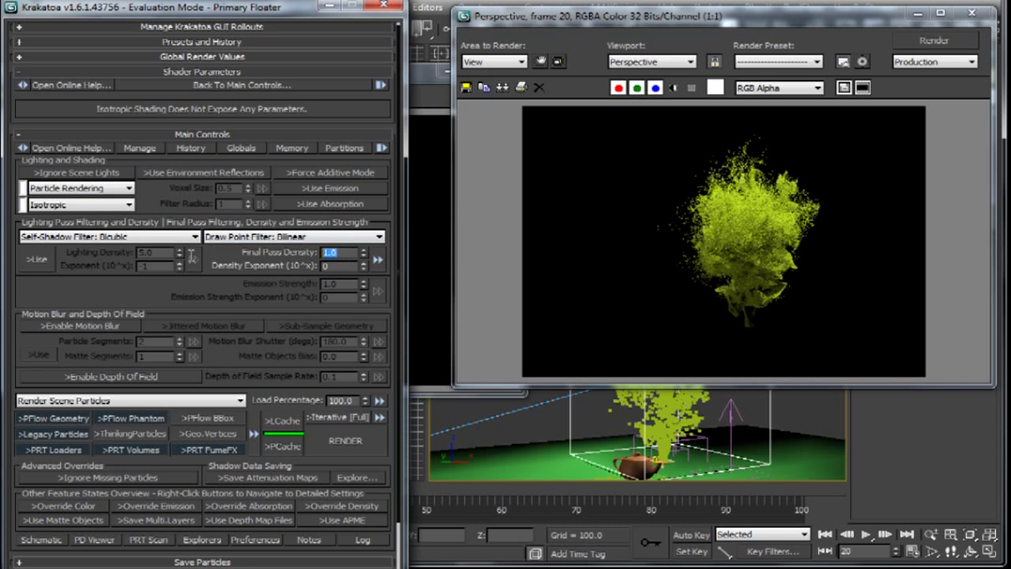
{"action": "type", "text": "10"}
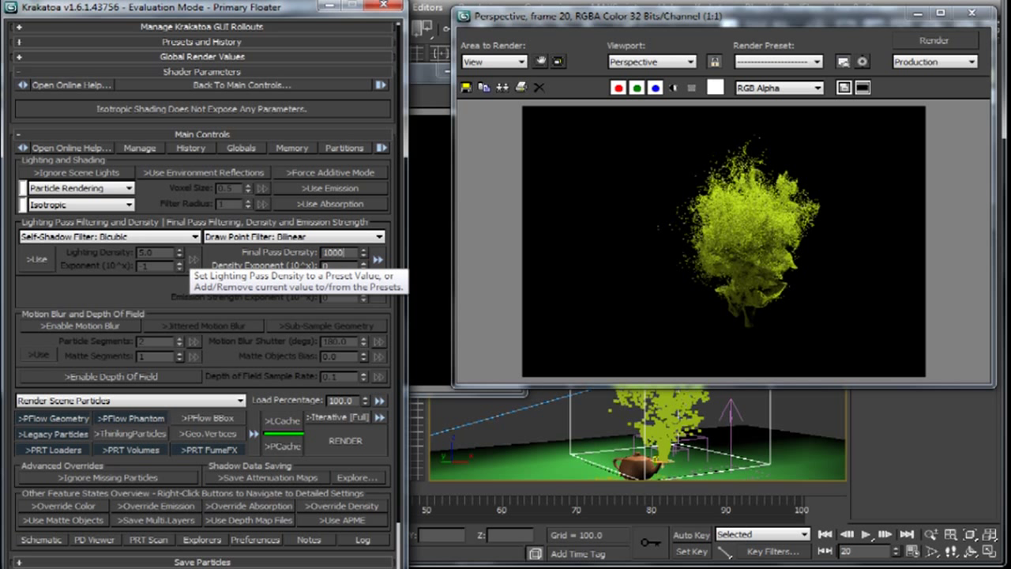
{"action": "type", "text": "00"}
{"action": "key", "text": "Return"}
{"action": "left_click", "coordinate": [922, 42]}
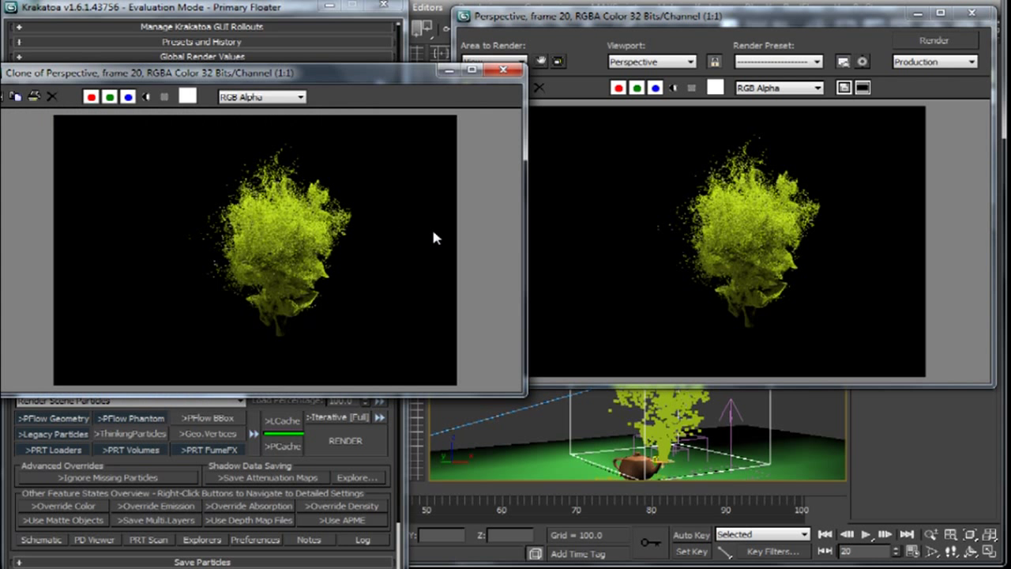
- Test-render a higher Density Exponent, and return the Final Pass Density to 5 and the Density Exponent to -2
{"action": "left_click", "coordinate": [300, 9]}
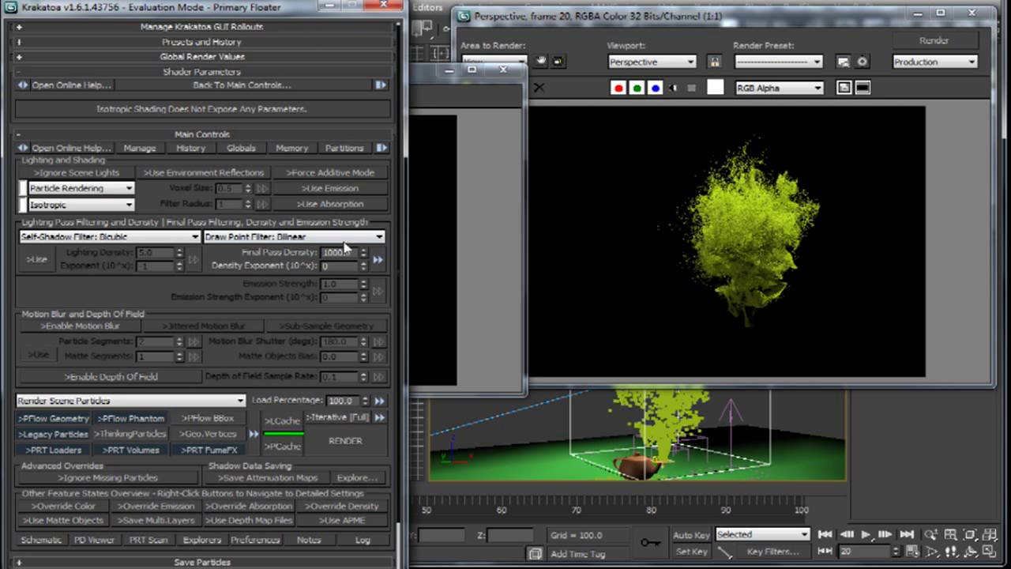
{"action": "left_click_drag", "start_coordinate": [361, 268], "coordinate": [364, 196]}
{"action": "left_click", "coordinate": [944, 43]}
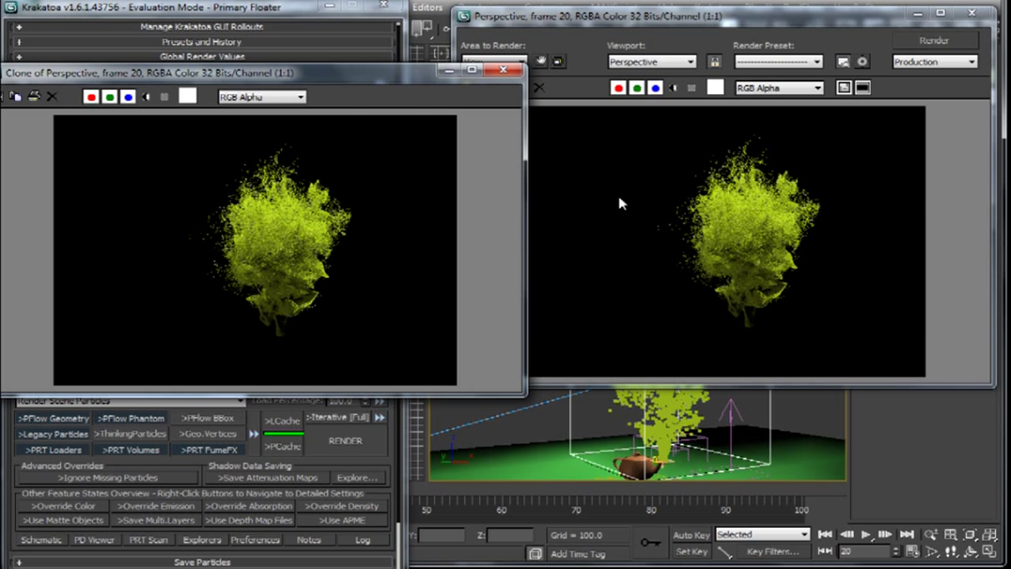
{"action": "left_click", "coordinate": [296, 8]}
- Replace the old comparison image with a clone of the current render, placed below the render window and clear of the Krakatoa settings
{"action": "left_click", "coordinate": [502, 70]}
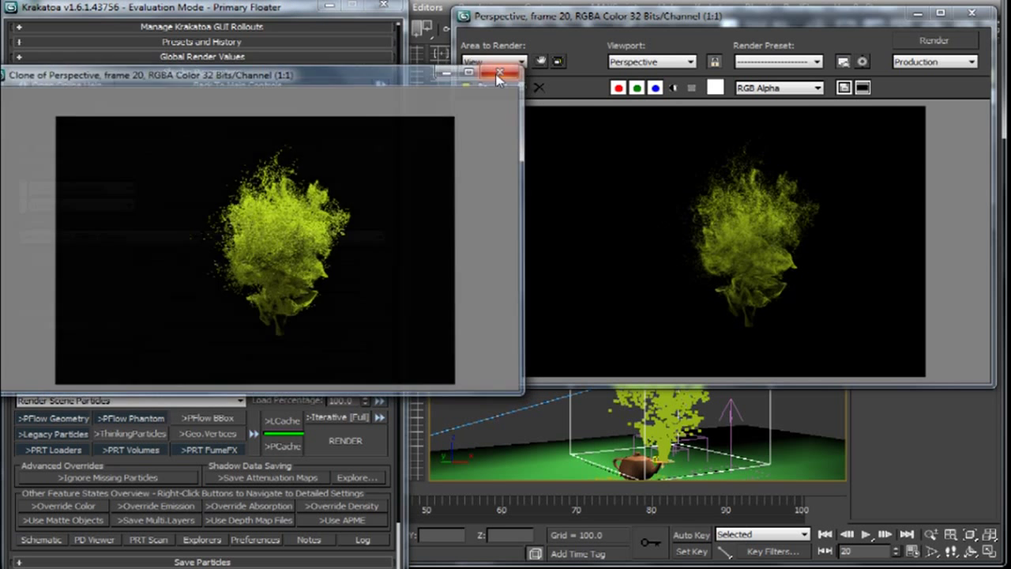
{"action": "left_click", "coordinate": [506, 93]}
{"action": "mouse_move", "coordinate": [466, 218]}
{"action": "left_mouse_down"}
{"action": "mouse_move", "coordinate": [586, 301]}
{"action": "mouse_move", "coordinate": [588, 317]}
{"action": "left_mouse_up"}
{"action": "mouse_move", "coordinate": [405, 298]}
{"action": "left_mouse_down"}
{"action": "mouse_move", "coordinate": [584, 324]}
{"action": "mouse_move", "coordinate": [475, 309]}
{"action": "left_mouse_up"}
{"action": "middle_click_drag", "start_coordinate": [605, 458], "coordinate": [520, 429]}
{"action": "left_click_drag", "start_coordinate": [538, 310], "coordinate": [543, 337]}
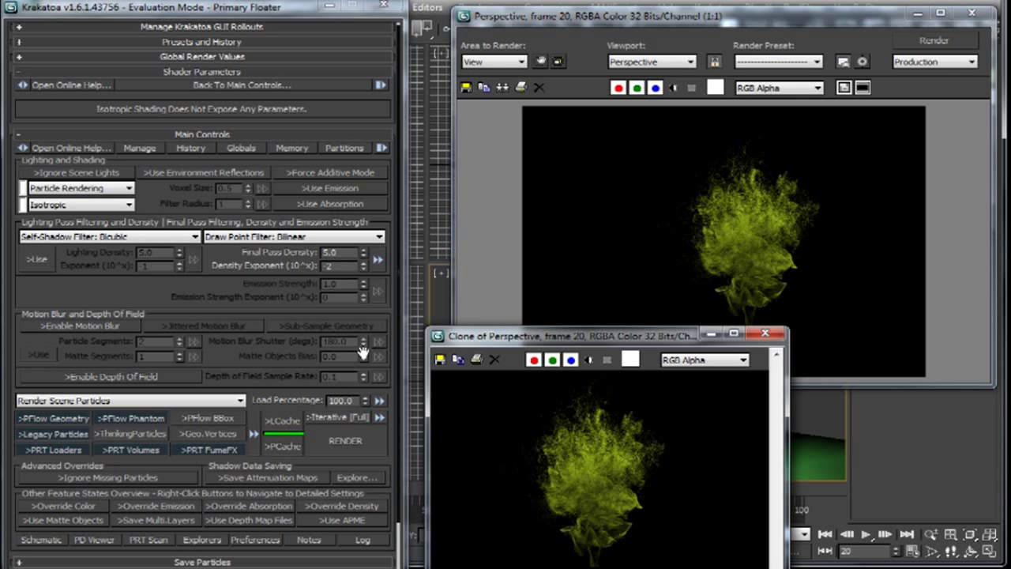
- Enable the separate Lighting Density settings and render the frame beside the cloned image
{"action": "left_click", "coordinate": [116, 303]}
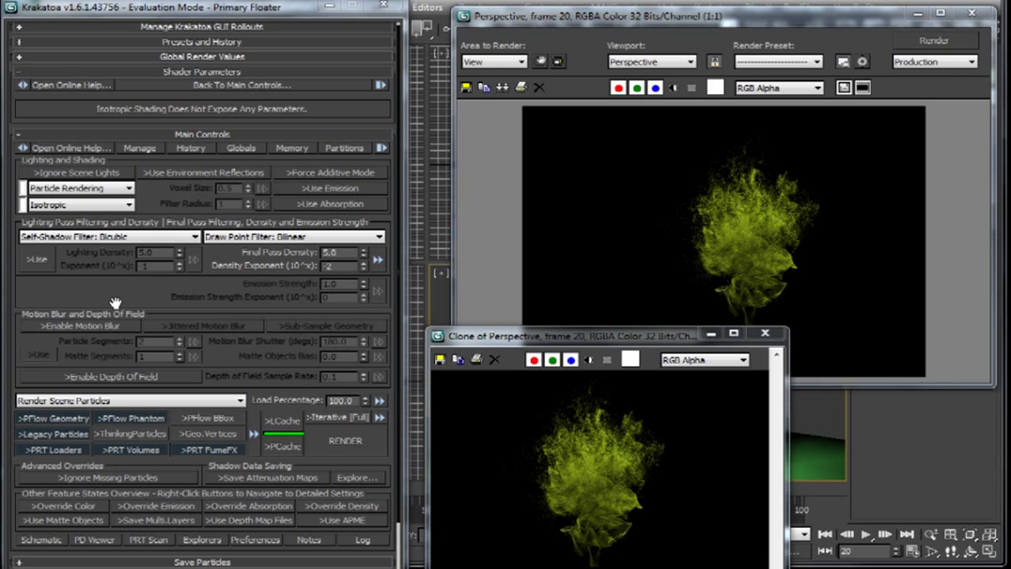
{"action": "left_click_drag", "start_coordinate": [117, 298], "coordinate": [121, 282]}
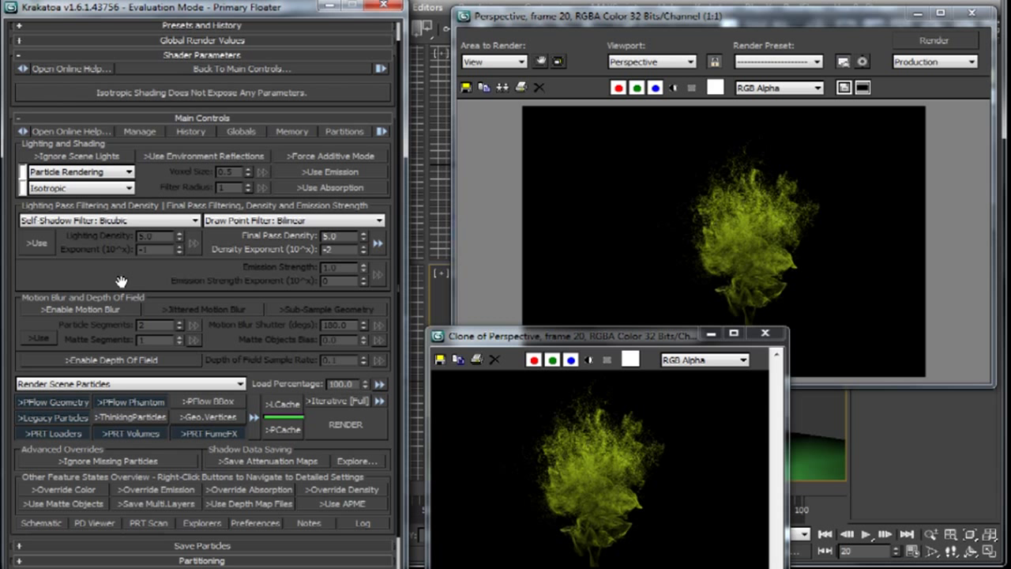
{"action": "left_click", "coordinate": [45, 248]}
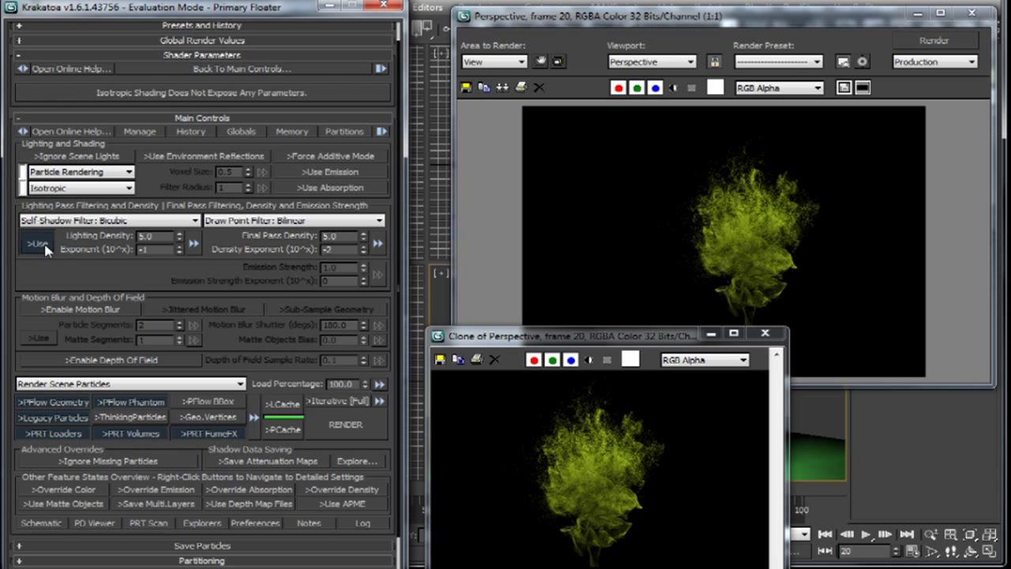
{"action": "left_click", "coordinate": [956, 45]}
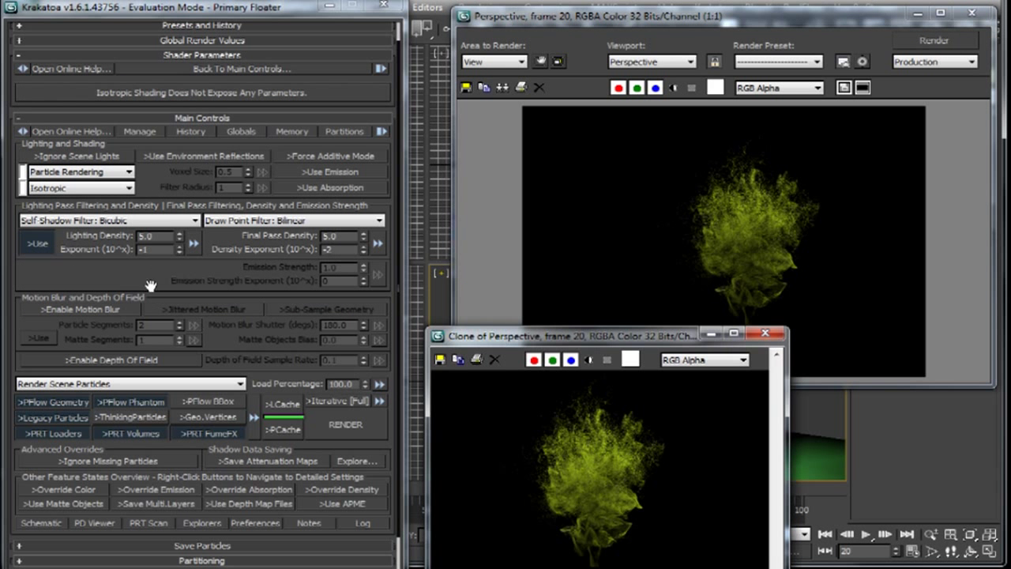
- Lower the lighting Exponent to -3 and on to -5 in stages, rendering the frame to compare the self-shadowing
{"action": "left_click", "coordinate": [180, 253]}
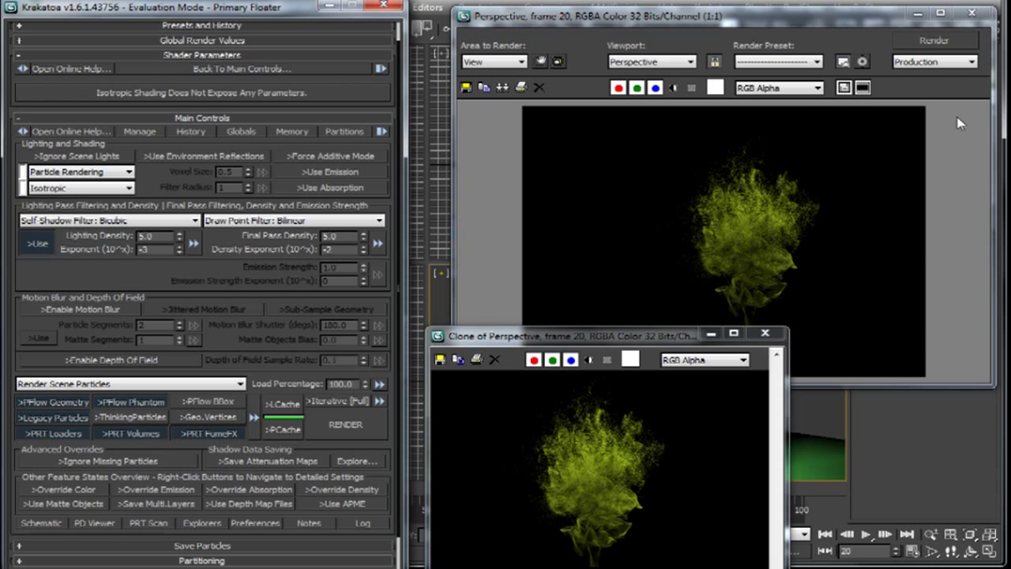
{"action": "left_click", "coordinate": [962, 45]}
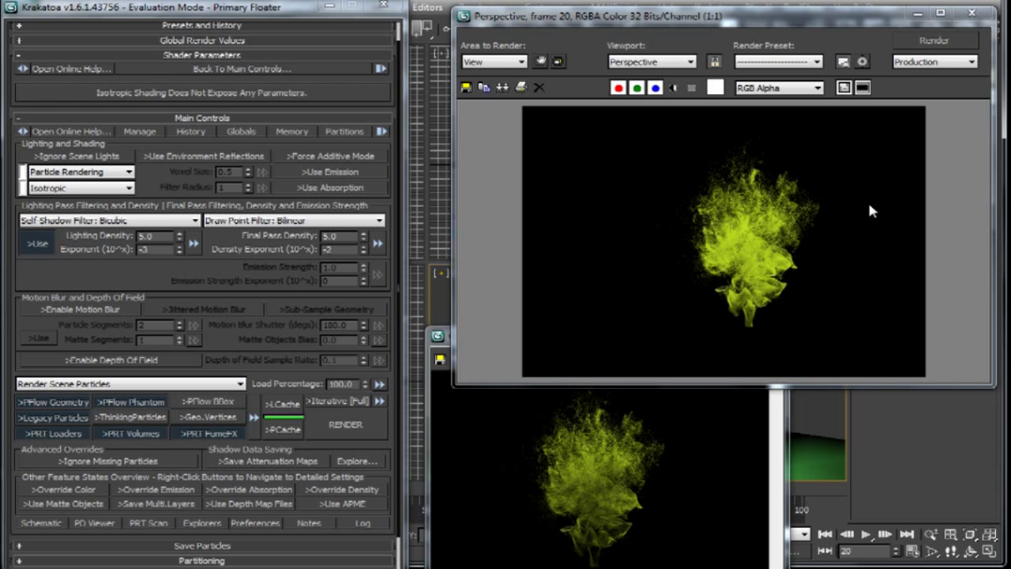
{"action": "left_click", "coordinate": [179, 252]}
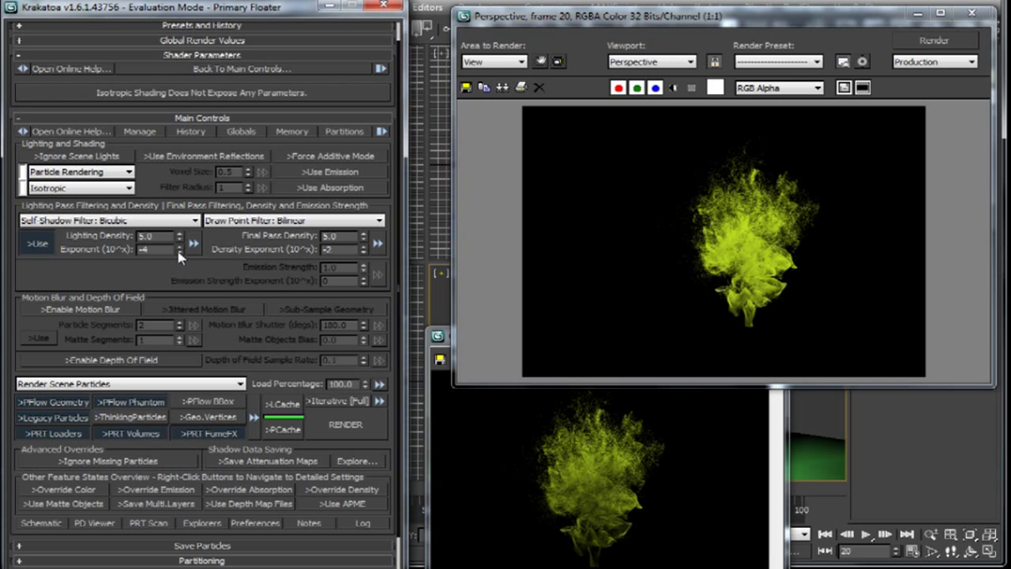
{"action": "left_click", "coordinate": [932, 44]}
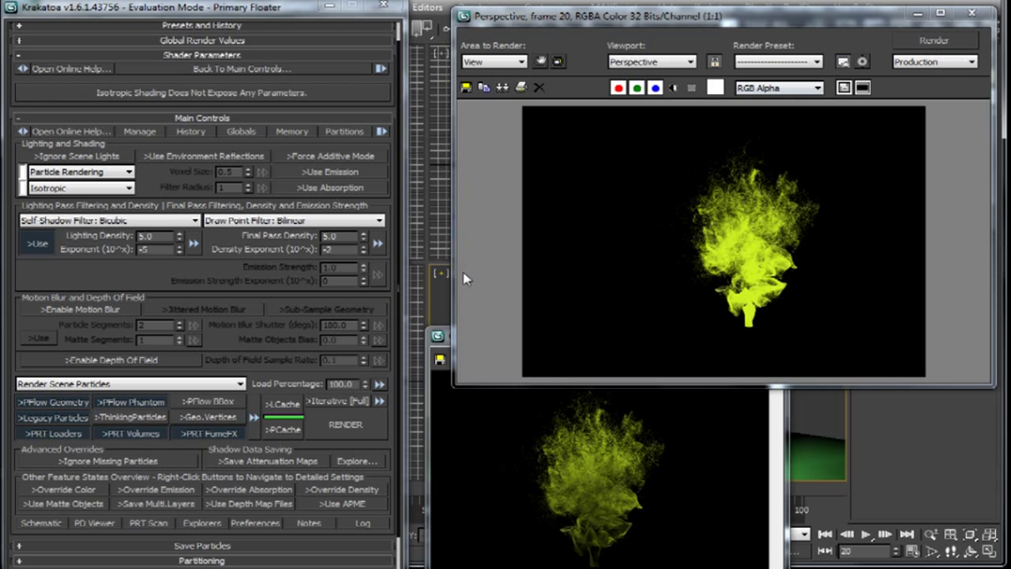
- Render the frame with the lighting Exponent at 0 and again at -1
{"action": "left_click", "coordinate": [180, 245]}
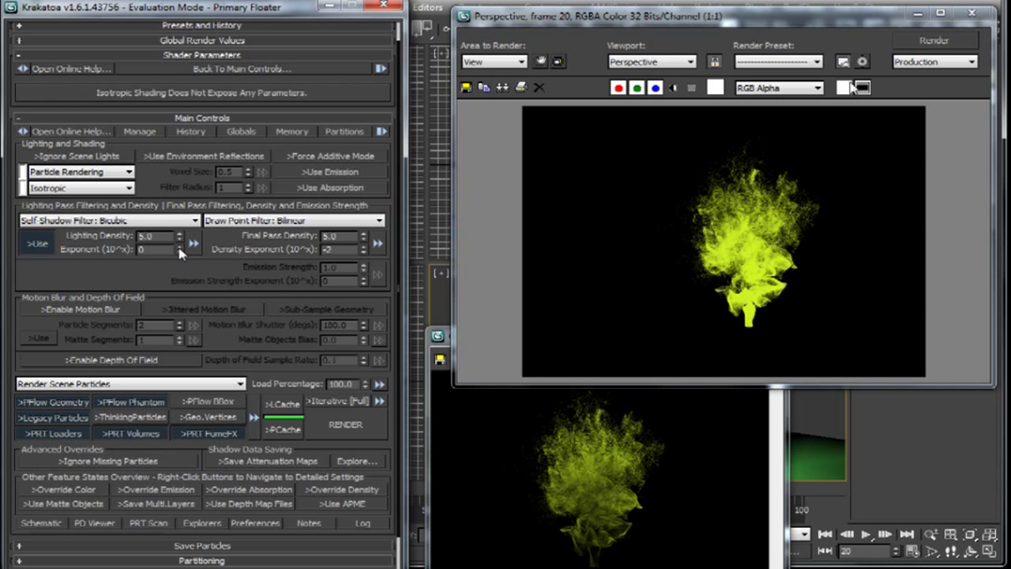
{"action": "left_click", "coordinate": [919, 44]}
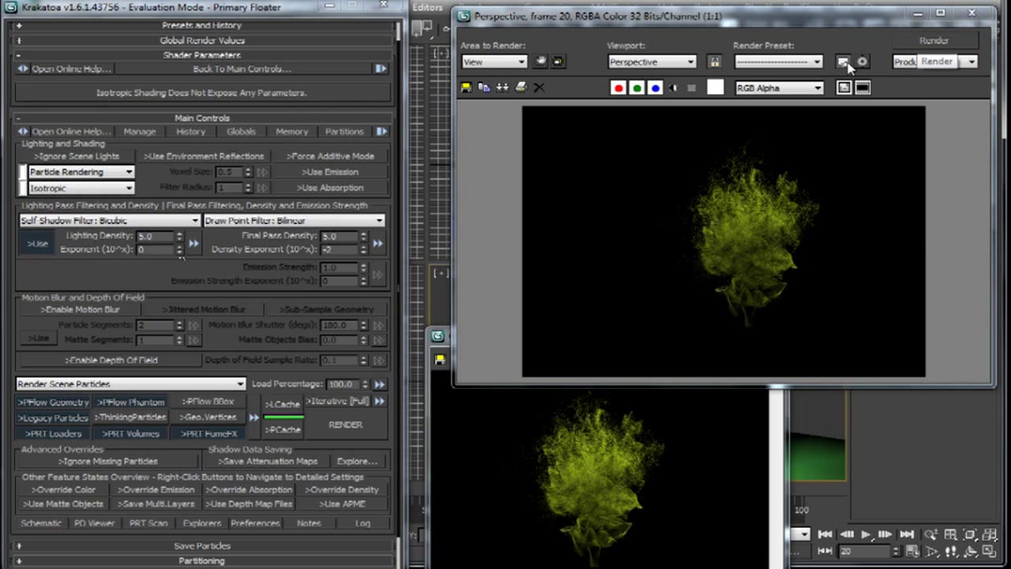
{"action": "left_click", "coordinate": [178, 252]}
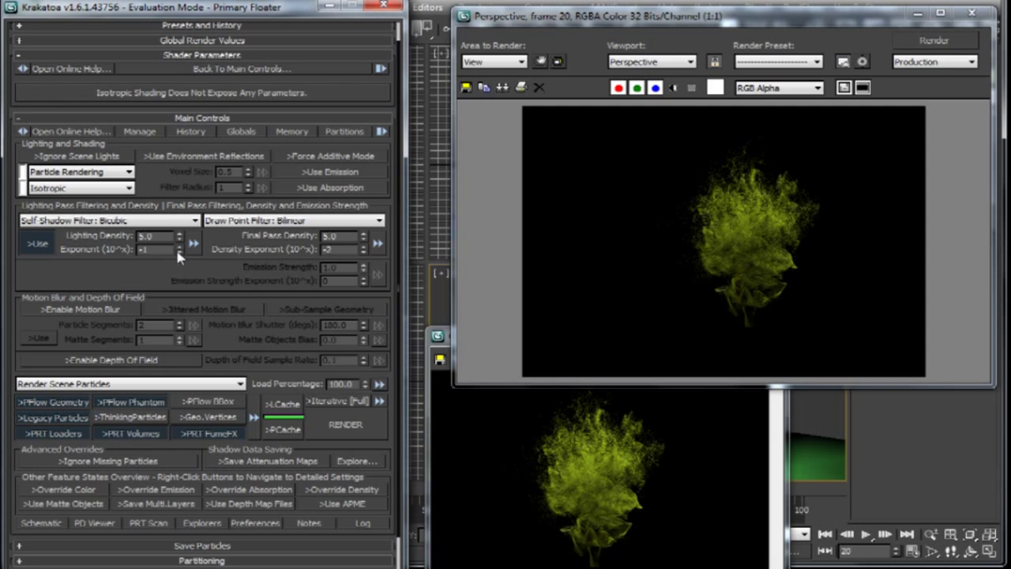
{"action": "left_click", "coordinate": [935, 41]}
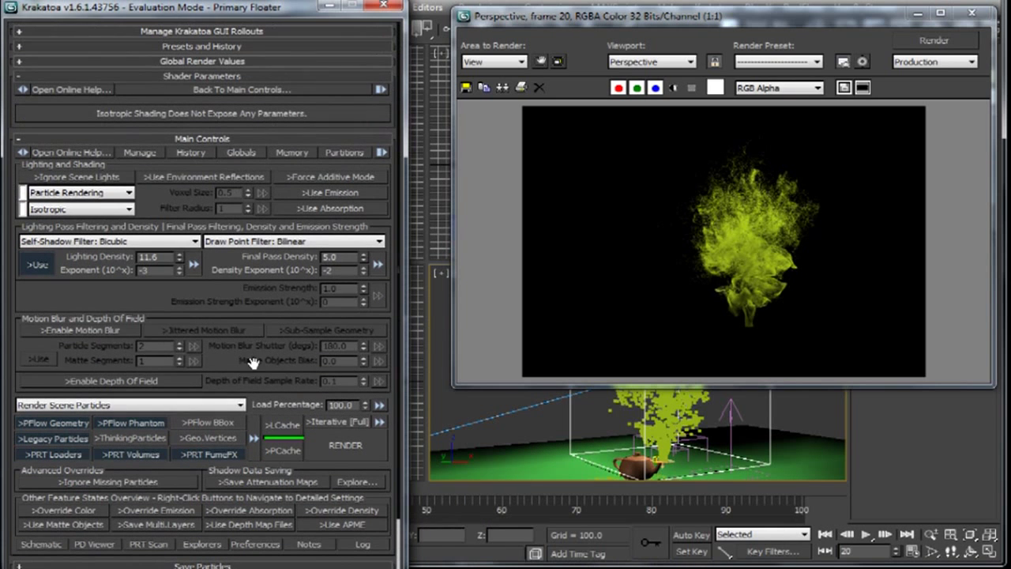
- Turn on Force Additive Mode and render the frame
{"action": "left_click", "coordinate": [337, 181]}
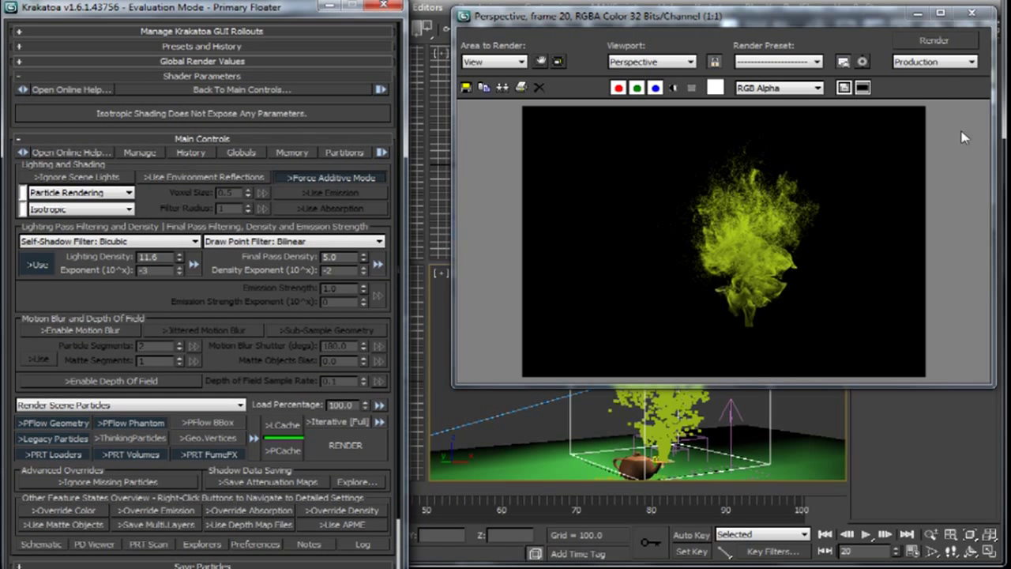
{"action": "left_click", "coordinate": [936, 41]}
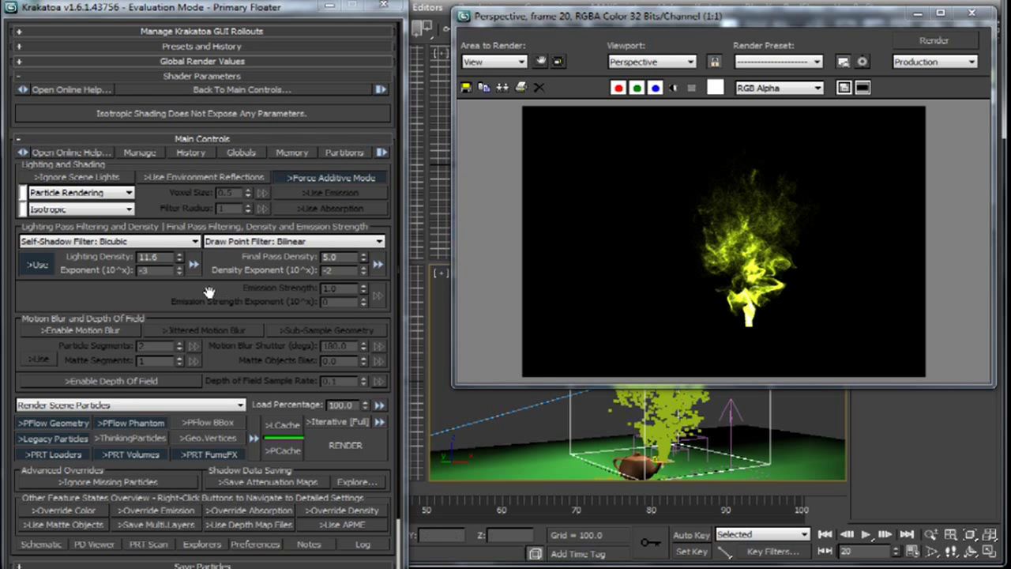
- Reset the lighting Exponent to -1 and the Lighting Density to 5, render the frame, and disable the separate lighting density
{"action": "left_click", "coordinate": [179, 265]}
{"action": "left_click", "coordinate": [179, 265]}
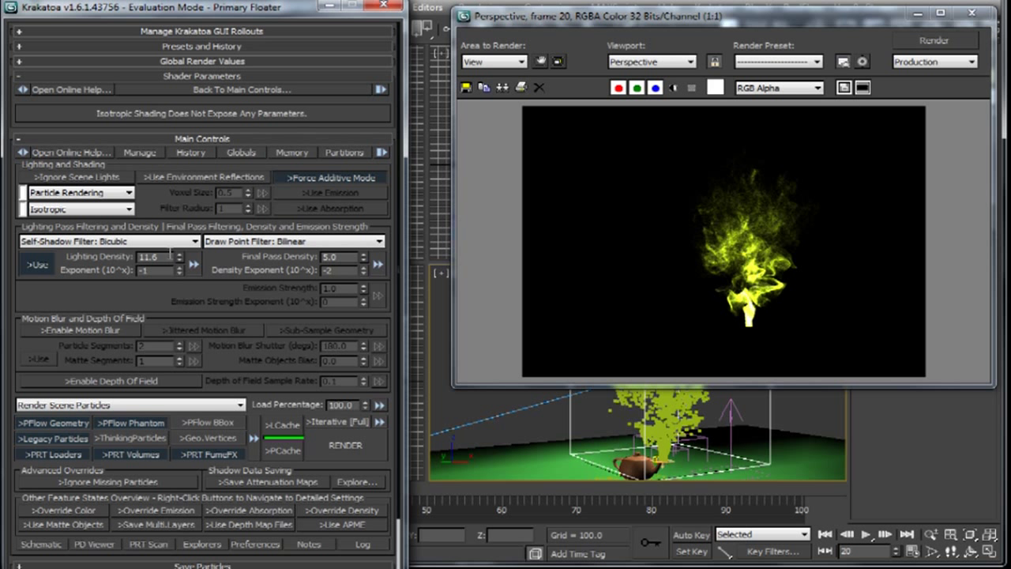
{"action": "double_click", "coordinate": [170, 256]}
{"action": "left_click", "coordinate": [933, 41]}
{"action": "left_click", "coordinate": [37, 264]}
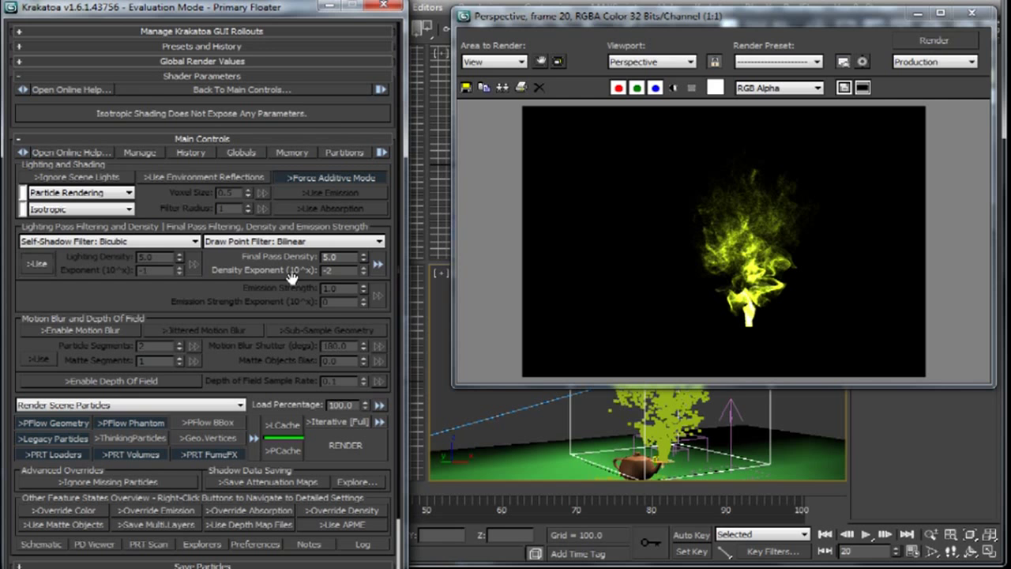
- Raise the final pass Density Exponent to -1 and render the frame in additive mode
{"action": "left_click", "coordinate": [940, 41]}
{"action": "left_click", "coordinate": [363, 267]}
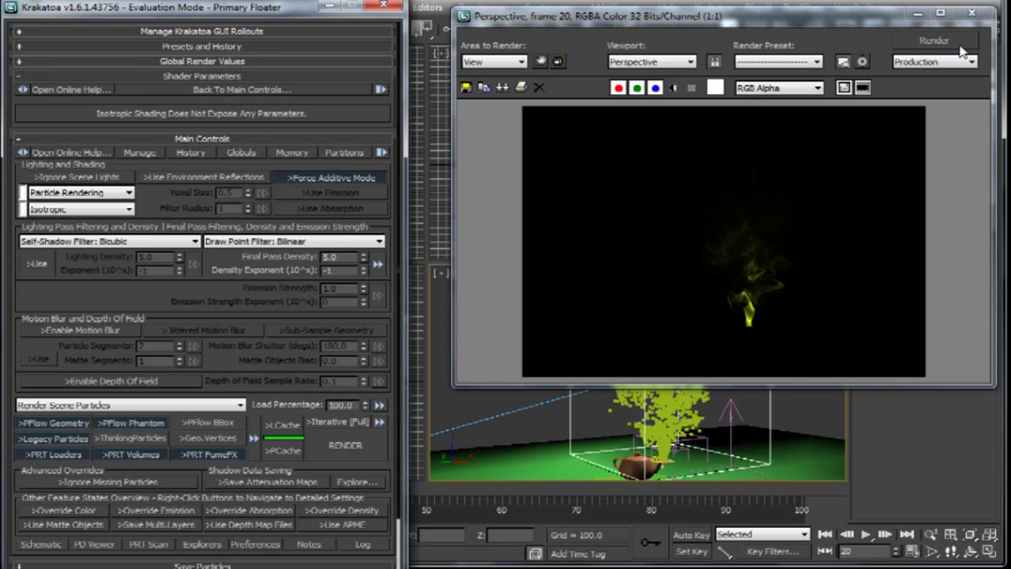
{"action": "left_click", "coordinate": [959, 47]}
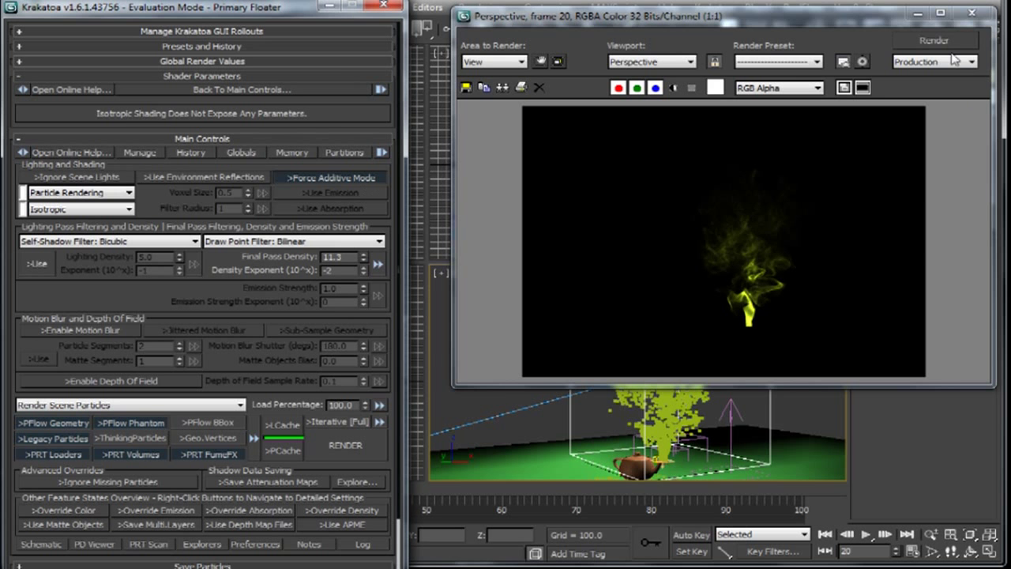
- With the Density Exponent at -2, reduce the Final Pass Density through 11.3, 7.5 and 6.3 to 5.8, rendering between changes
{"action": "left_click", "coordinate": [948, 49]}
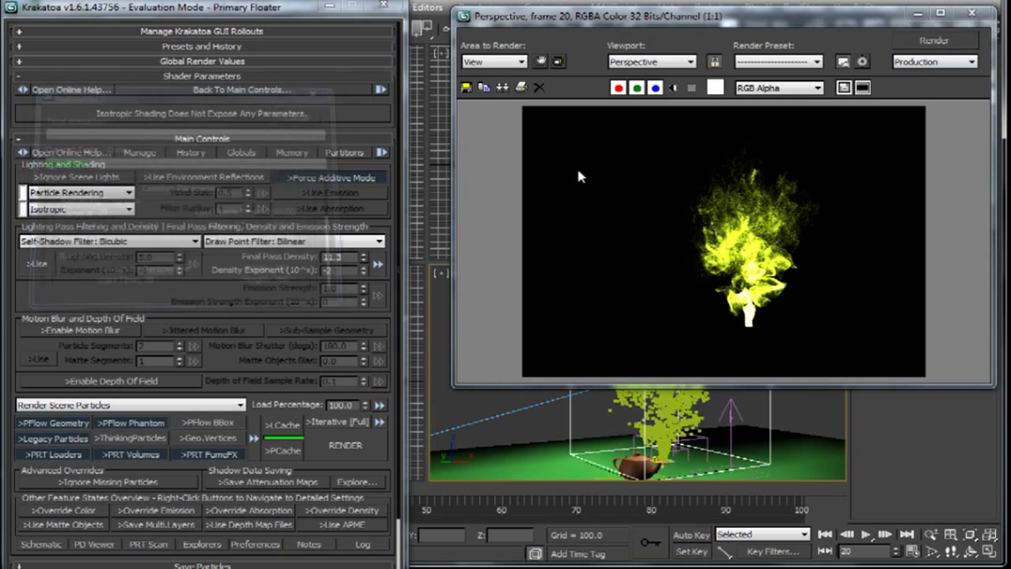
{"action": "left_click_drag", "start_coordinate": [364, 259], "coordinate": [375, 284]}
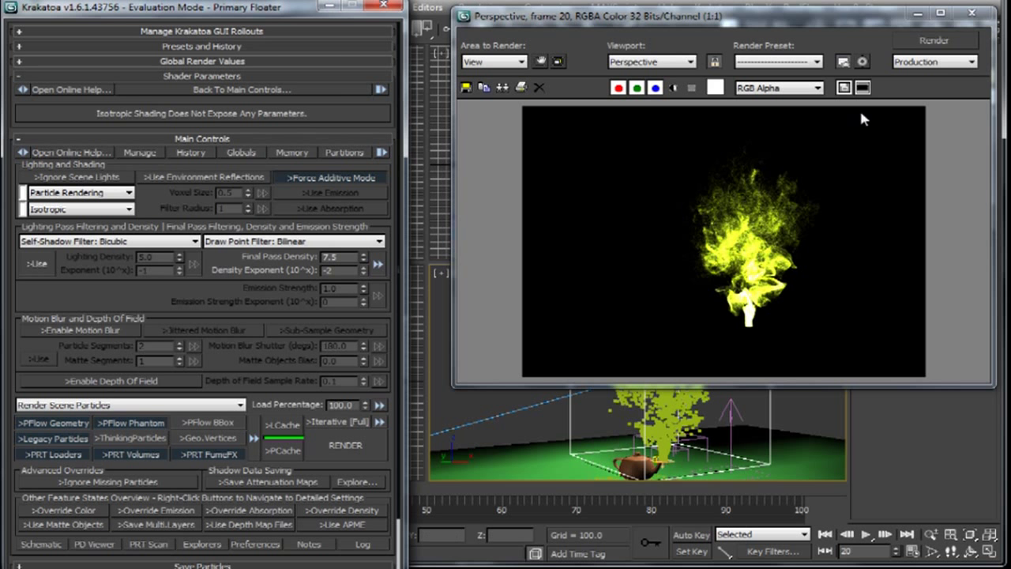
{"action": "left_click", "coordinate": [941, 45]}
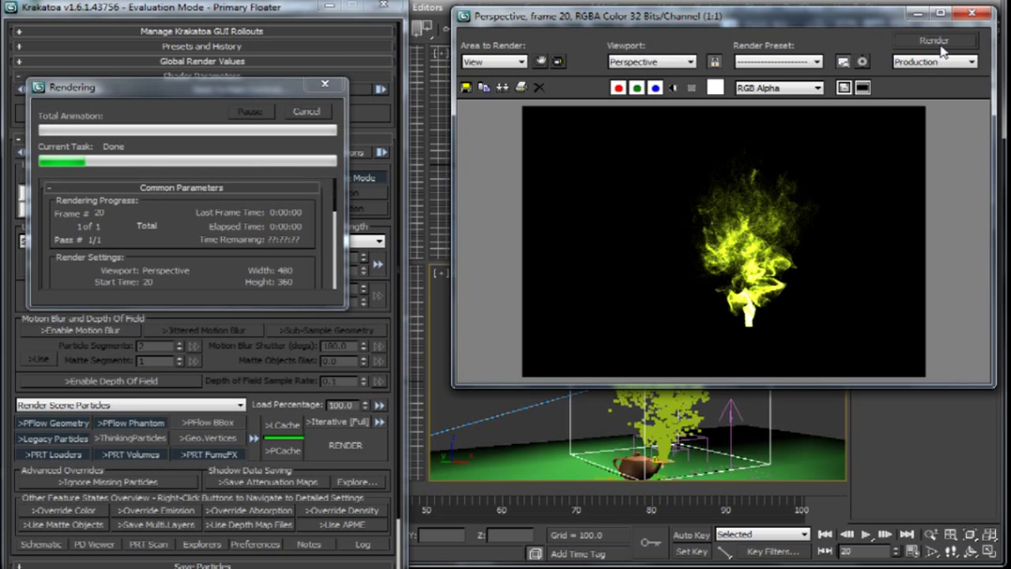
{"action": "left_click_drag", "start_coordinate": [364, 262], "coordinate": [365, 270]}
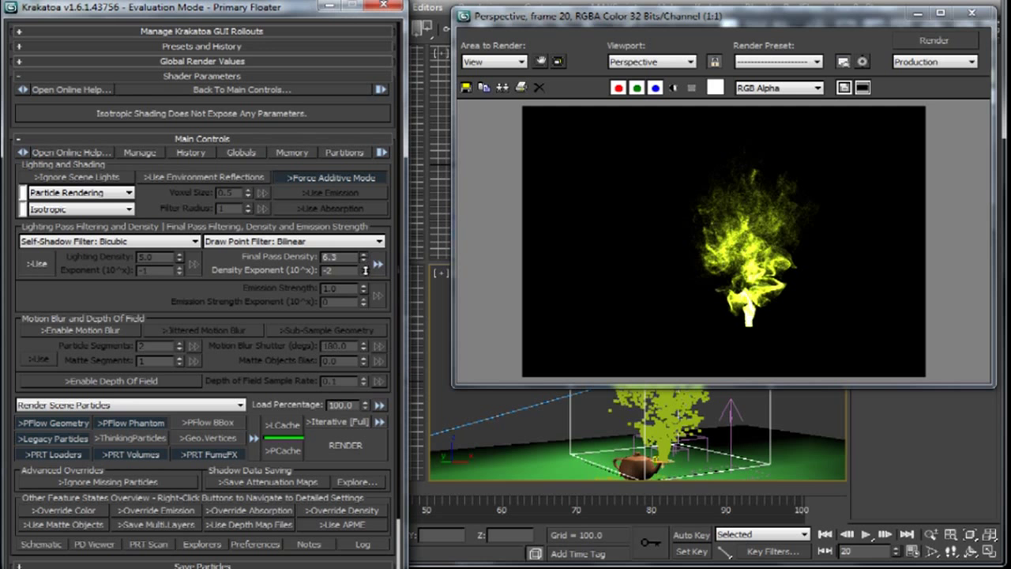
{"action": "left_click", "coordinate": [923, 44]}
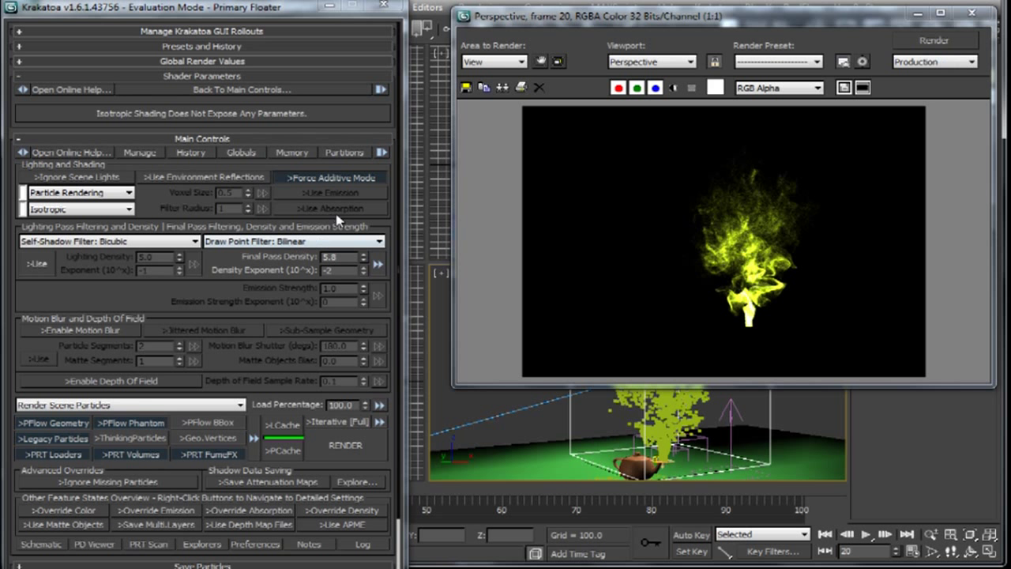
- Turn off Force Additive Mode, expand the Global Render Values and render the frame
{"action": "left_click", "coordinate": [348, 179]}
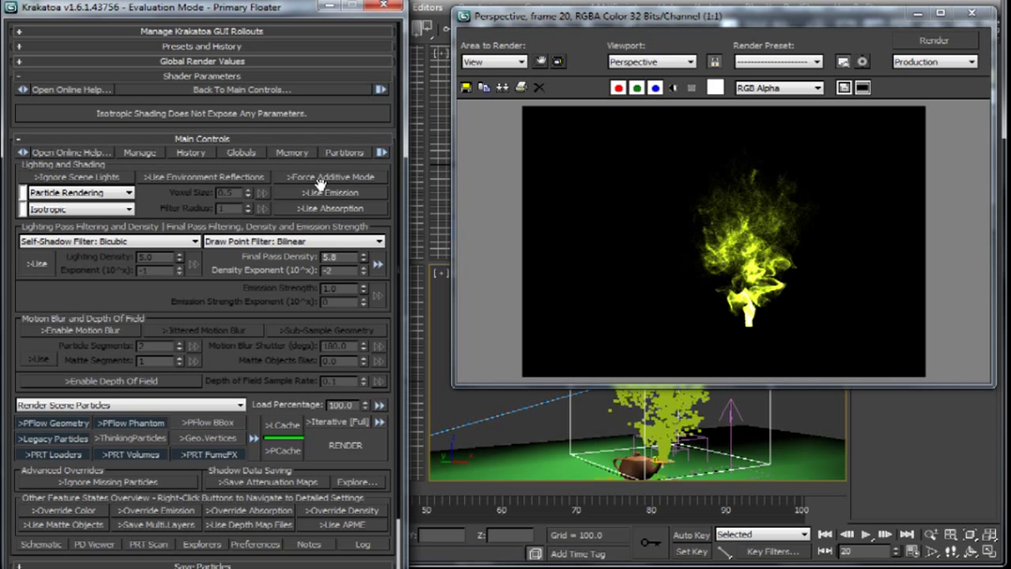
{"action": "left_click", "coordinate": [213, 61]}
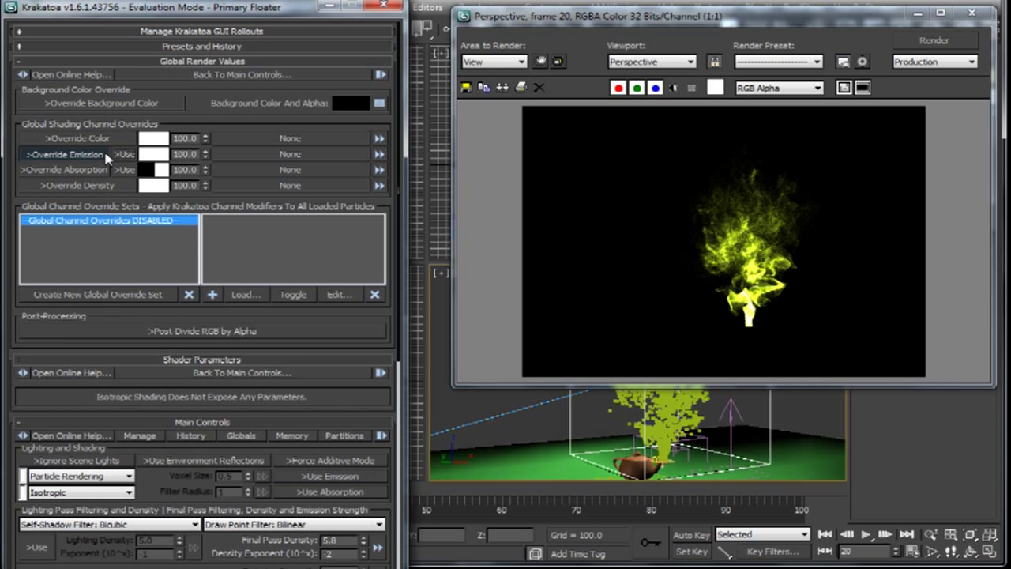
{"action": "left_click", "coordinate": [948, 43]}
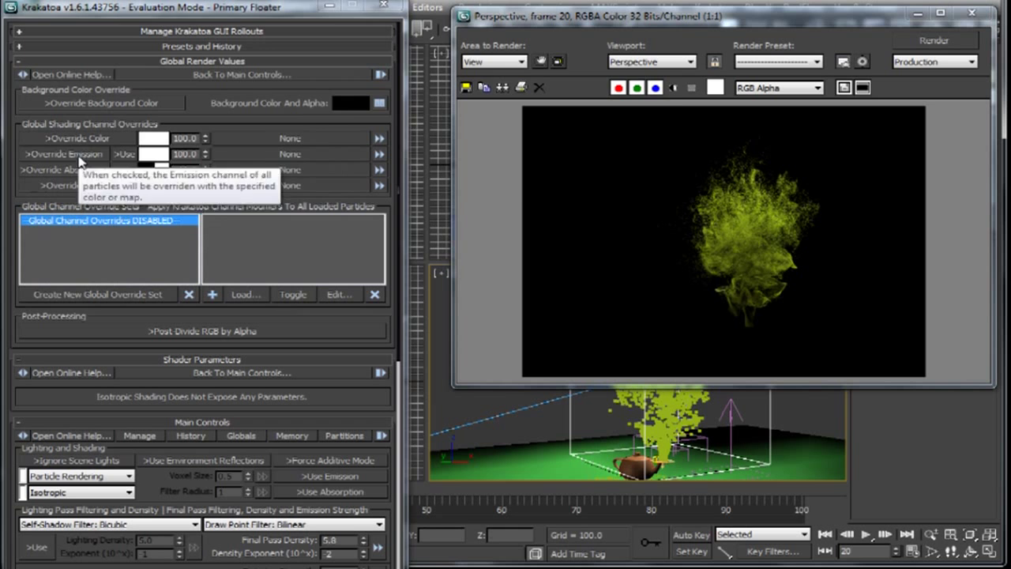
- Override the particle emission with a light blue colour (red 106, green 117, blue 255) and render the frame
{"action": "left_click", "coordinate": [67, 154]}
{"action": "left_click", "coordinate": [154, 154]}
{"action": "left_click", "coordinate": [428, 93]}
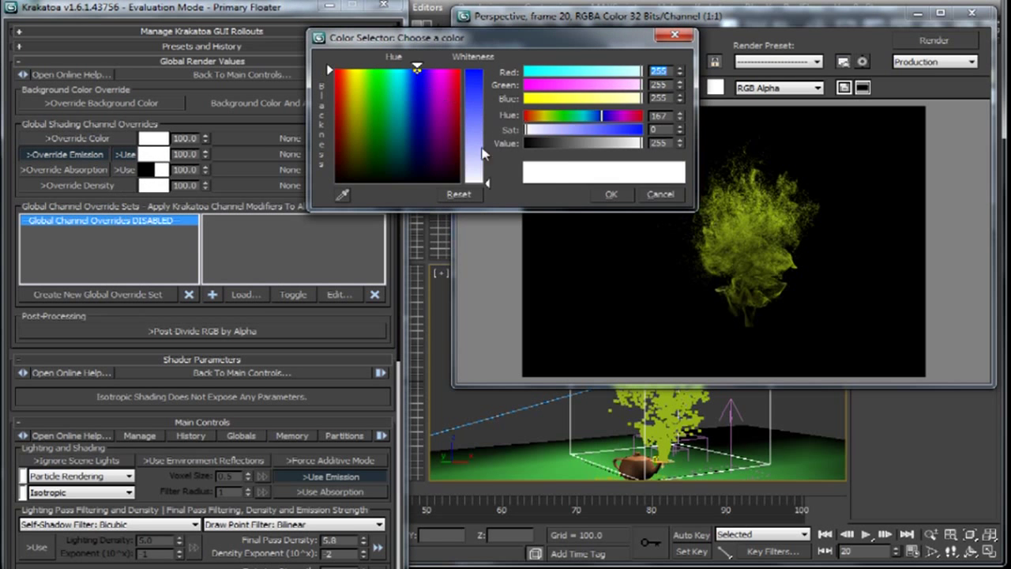
{"action": "left_click", "coordinate": [610, 194]}
{"action": "left_click", "coordinate": [934, 40]}
- Lower the Density Exponent to -4 and render the frame with the emission override
{"action": "left_click_drag", "start_coordinate": [332, 419], "coordinate": [332, 357]}
{"action": "left_click", "coordinate": [363, 503]}
{"action": "left_click", "coordinate": [934, 45]}
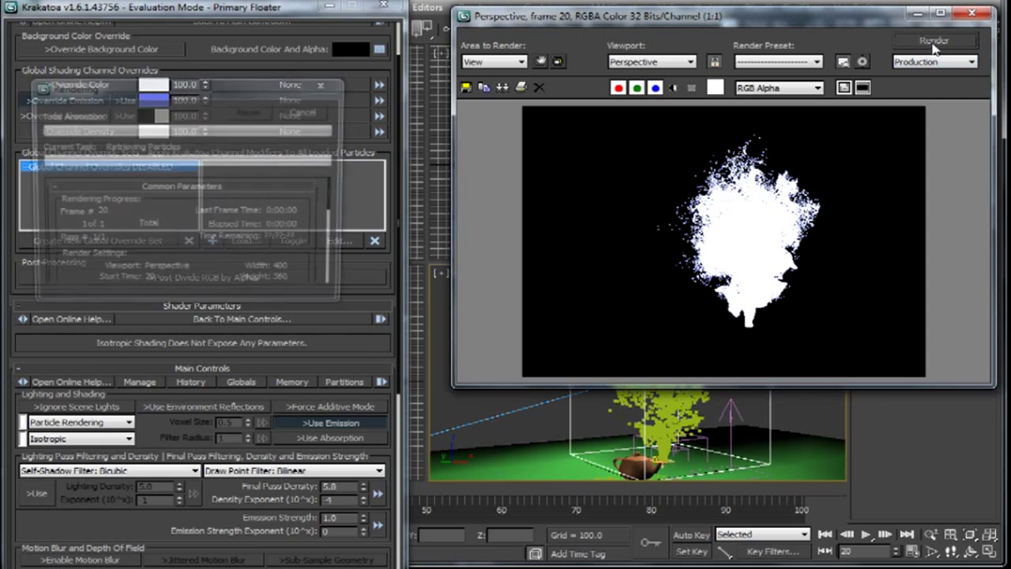
- Raise the Density Exponent to -1 and adjust the Final Pass Density through 19.3 and 18.1 to 12.2, rendering between changes
{"action": "mouse_move", "coordinate": [362, 503]}
{"action": "left_mouse_down"}
{"action": "mouse_move", "coordinate": [363, 483]}
{"action": "mouse_move", "coordinate": [361, 497]}
{"action": "left_mouse_up"}
{"action": "left_click", "coordinate": [934, 41]}
{"action": "key", "text": "shift+q"}
{"action": "key", "text": "shift+q"}
{"action": "key", "text": "shift+q"}
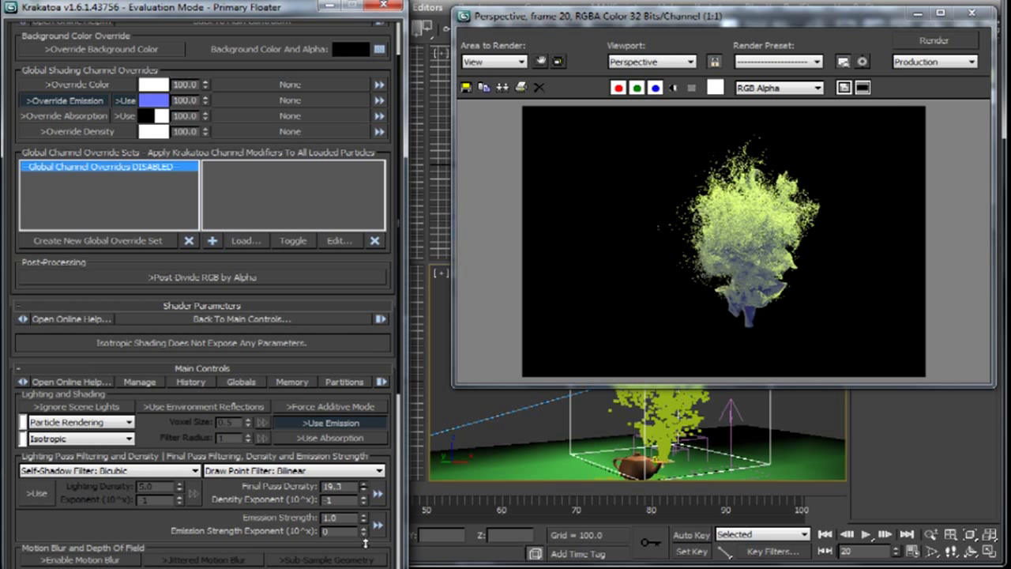
{"action": "left_click", "coordinate": [934, 41]}
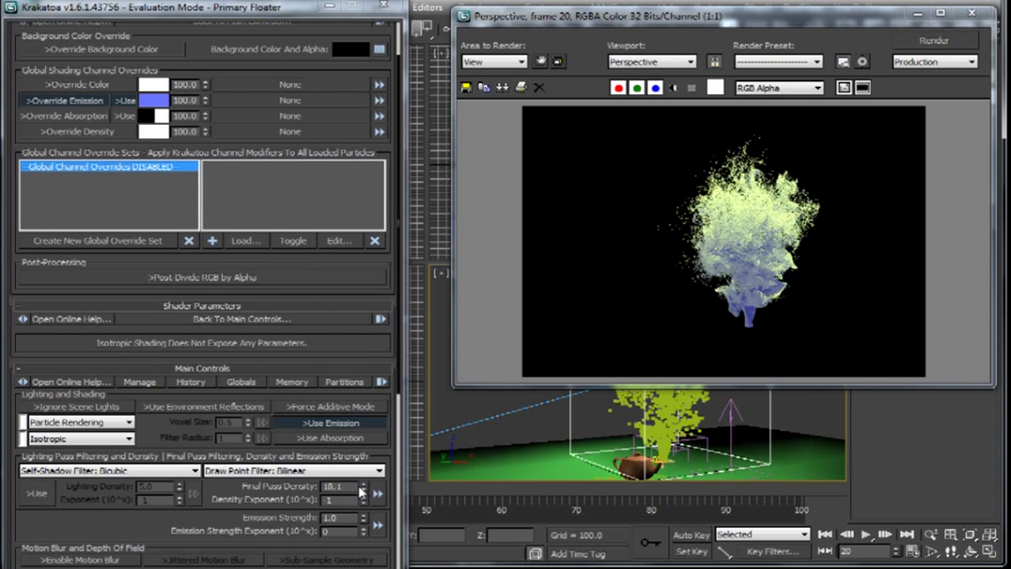
{"action": "left_click_drag", "start_coordinate": [362, 490], "coordinate": [362, 512]}
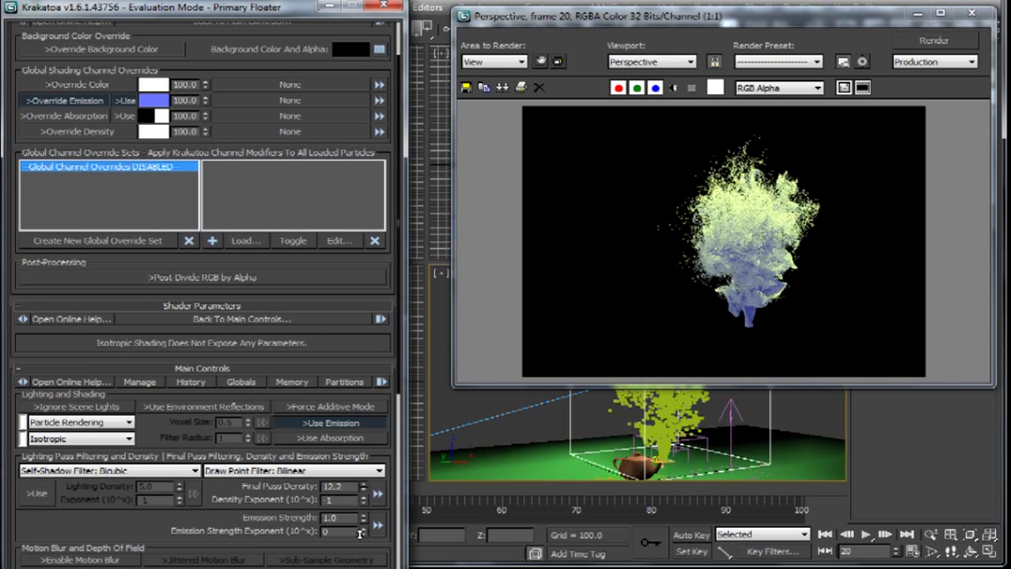
- Render with the emission override, replace it with the colour override, turn off Use Emission and render the frame again
{"action": "left_click", "coordinate": [918, 43]}
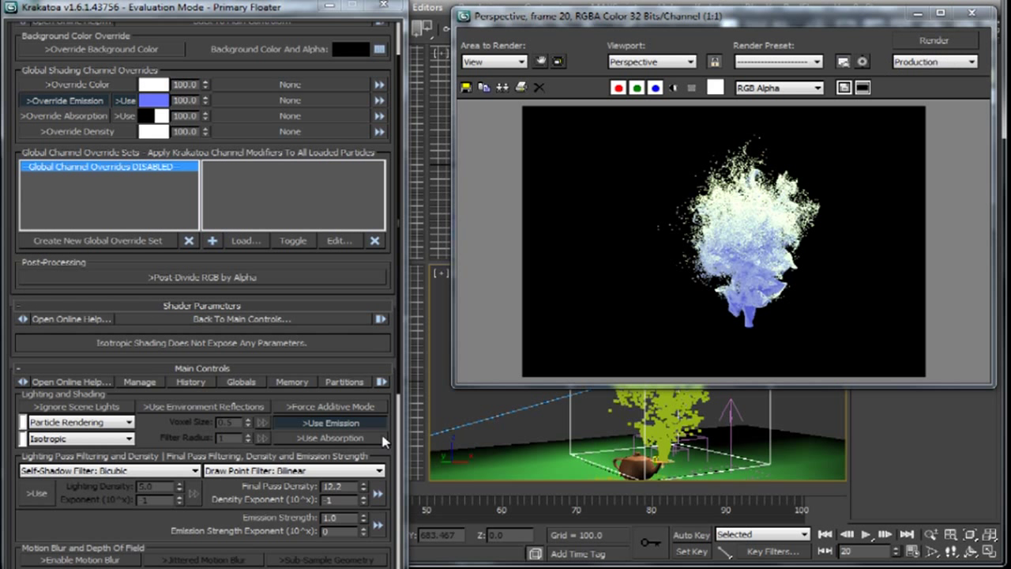
{"action": "left_click", "coordinate": [101, 103]}
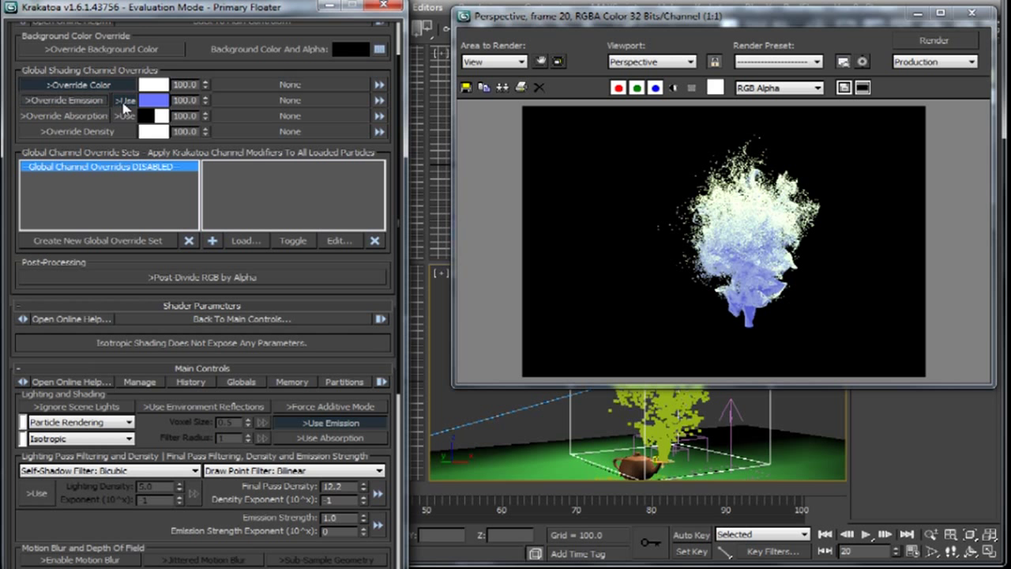
{"action": "left_click", "coordinate": [120, 103]}
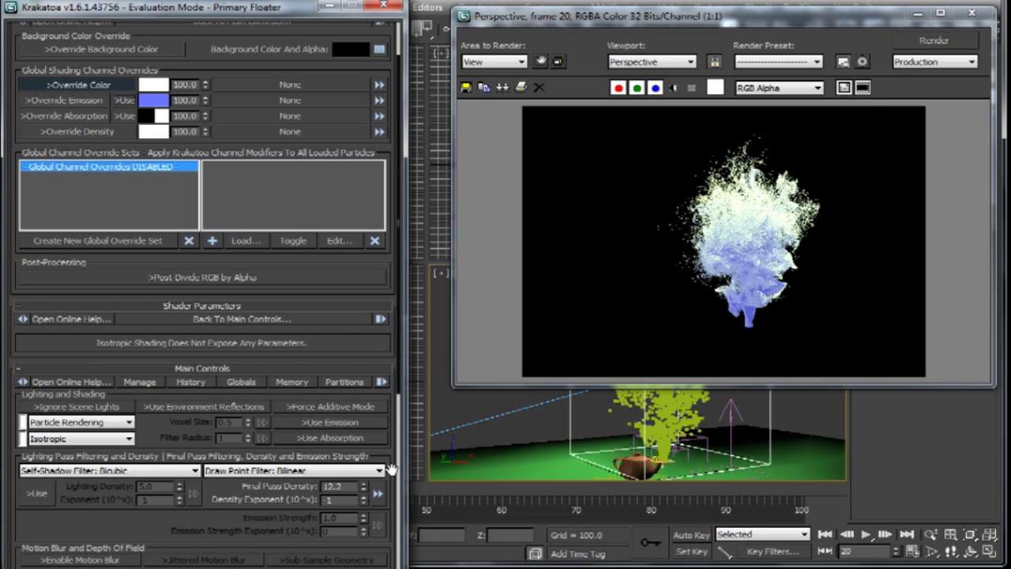
{"action": "left_click", "coordinate": [928, 41]}
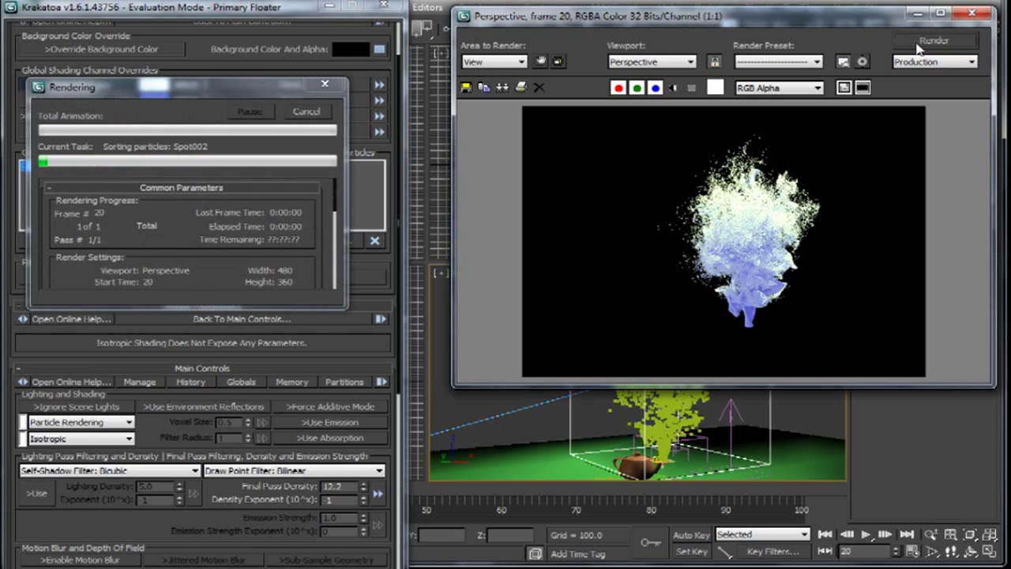
- Set the override colour to a pale green and render the frame
{"action": "left_click", "coordinate": [153, 85]}
{"action": "left_click_drag", "start_coordinate": [448, 155], "coordinate": [473, 118]}
{"action": "left_click", "coordinate": [610, 194]}
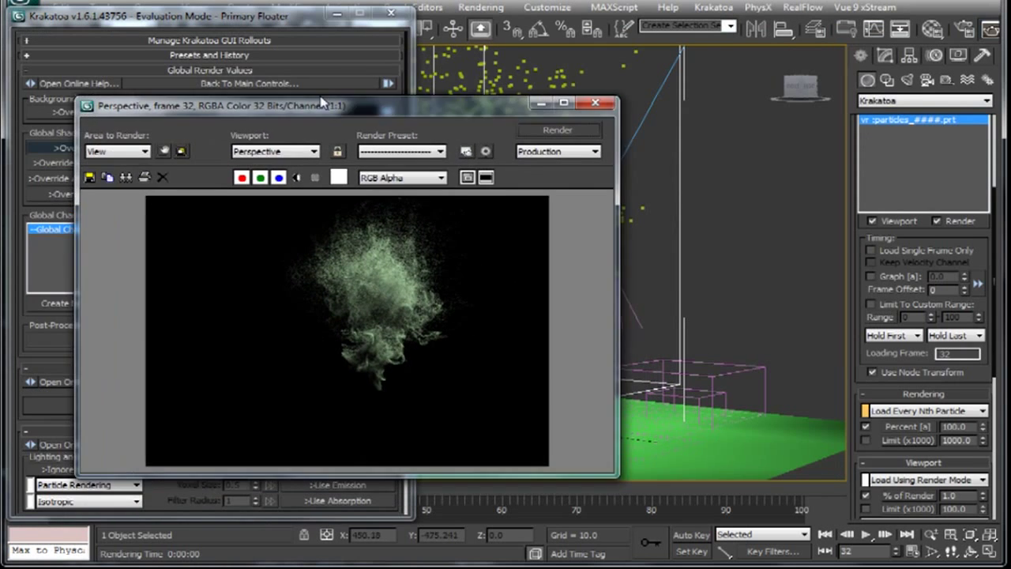
{"action": "left_click_drag", "start_coordinate": [320, 100], "coordinate": [290, 78]}
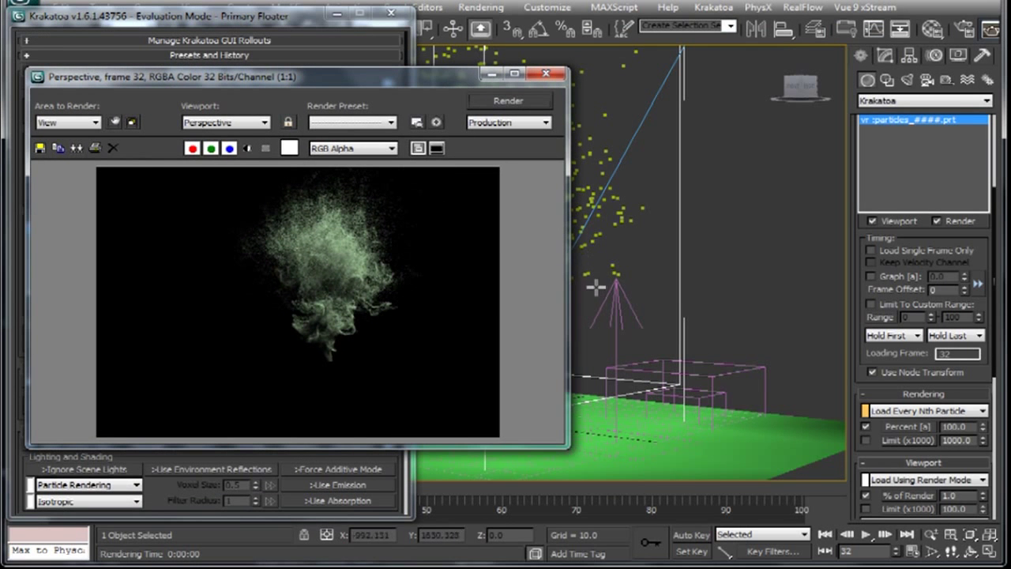
- Close the rendered image and create a sphere with a radius of about 13 near the particle emitter
{"action": "mouse_move", "coordinate": [597, 288]}
{"action": "middle_mouse_down", "text": "alt"}
{"action": "mouse_move", "coordinate": [595, 303]}
{"action": "mouse_move", "coordinate": [587, 297]}
{"action": "middle_mouse_up", "text": "alt"}
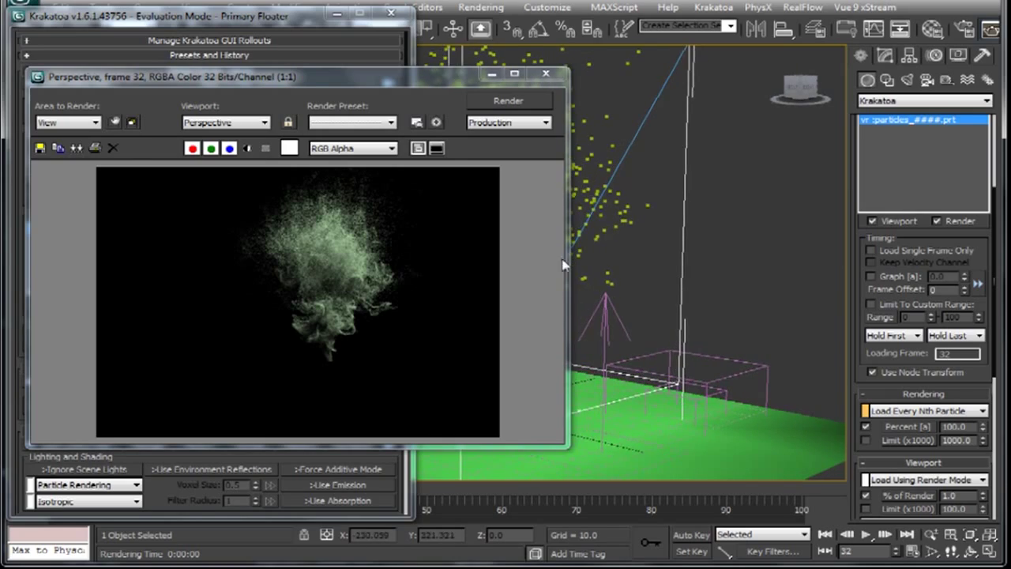
{"action": "key", "text": "alt+w"}
{"action": "left_click", "coordinate": [545, 74]}
{"action": "left_click_drag", "start_coordinate": [300, 22], "coordinate": [453, 440]}
{"action": "left_click", "coordinate": [863, 57]}
{"action": "left_click", "coordinate": [891, 167]}
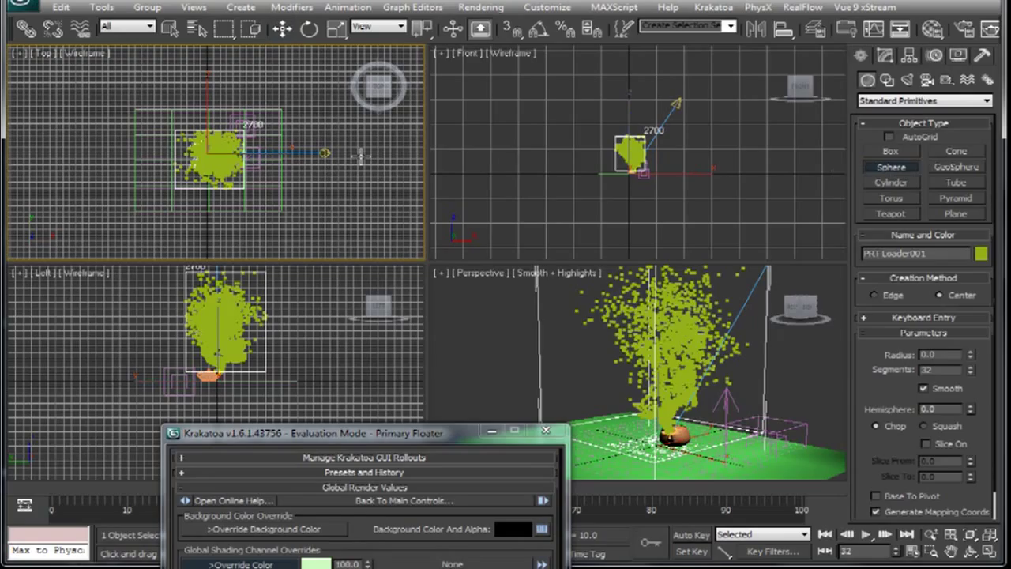
{"action": "left_click_drag", "start_coordinate": [761, 462], "coordinate": [784, 466]}
- Move the sphere up beside the upper part of the particle cloud and inspect its placement in the perspective view
{"action": "key", "text": "w"}
{"action": "left_click_drag", "start_coordinate": [274, 136], "coordinate": [267, 134]}
{"action": "left_click_drag", "start_coordinate": [650, 131], "coordinate": [650, 110]}
{"action": "middle_click_drag", "start_coordinate": [664, 387], "coordinate": [590, 385], "text": "alt"}
{"action": "key", "text": "alt+w"}
{"action": "scroll", "coordinate": [470, 316], "scroll_direction": "up", "scroll_amount": 2}
{"action": "middle_click_drag", "start_coordinate": [469, 316], "coordinate": [596, 343]}
{"action": "scroll", "coordinate": [599, 343], "scroll_direction": "down", "scroll_amount": 2}
- Bring the Krakatoa main controls back into view and render frame 32 with the sphere in the scene
{"action": "left_click_drag", "start_coordinate": [392, 433], "coordinate": [357, 285]}
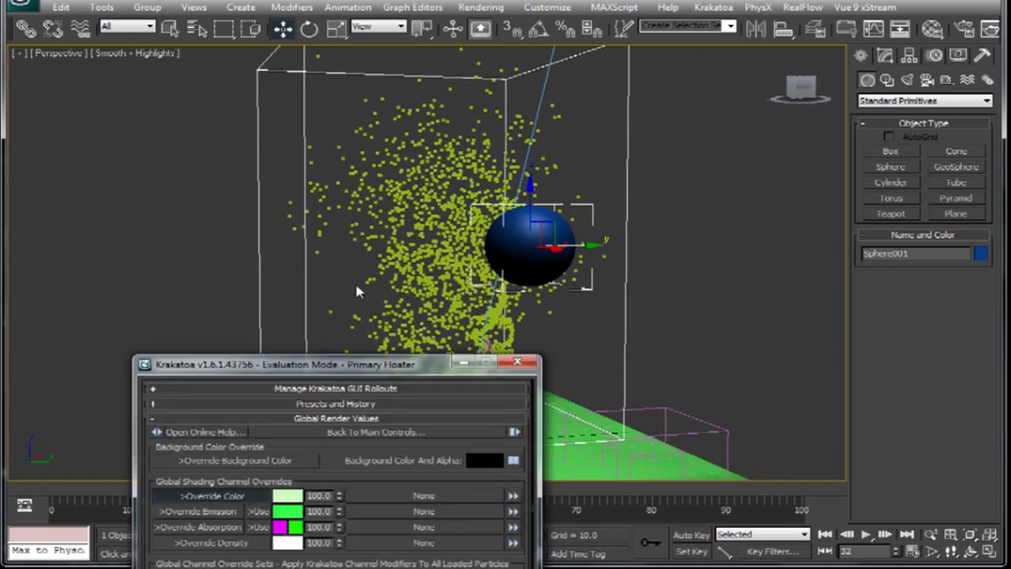
{"action": "left_click_drag", "start_coordinate": [362, 434], "coordinate": [244, 101]}
{"action": "scroll", "coordinate": [353, 356], "scroll_direction": "down", "scroll_amount": 10}
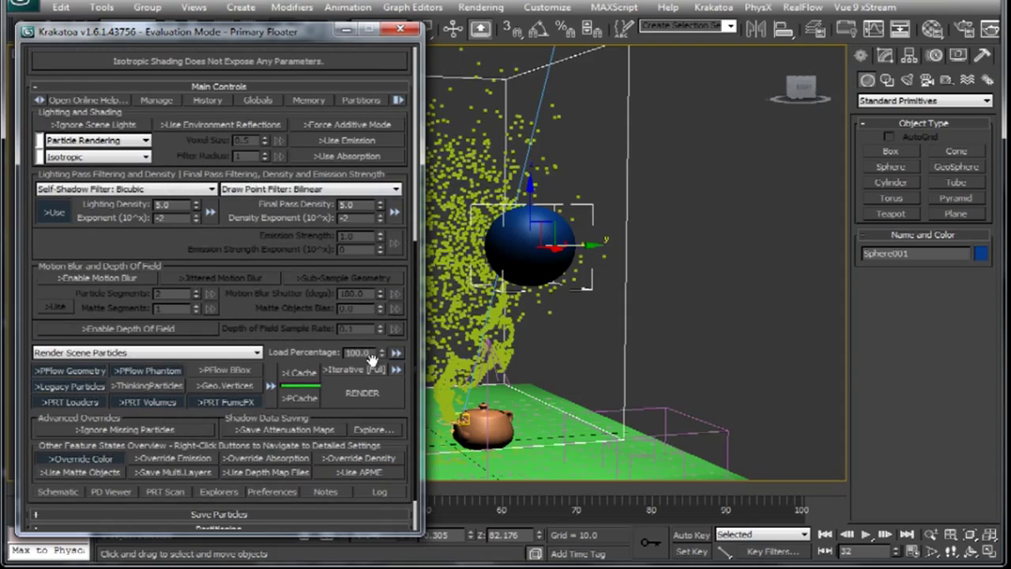
{"action": "scroll", "coordinate": [395, 339], "scroll_direction": "up", "scroll_amount": 8}
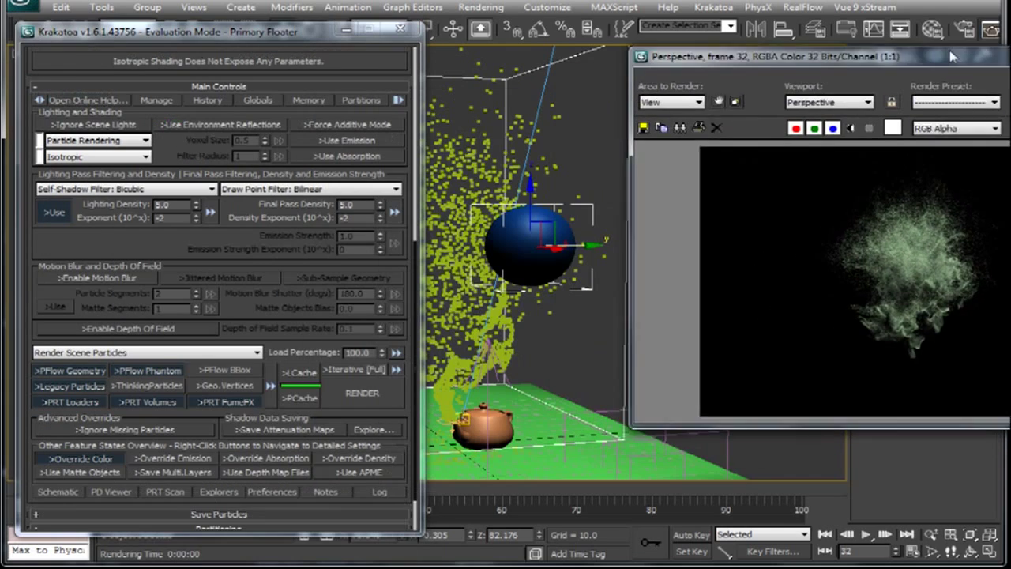
{"action": "left_click_drag", "start_coordinate": [951, 52], "coordinate": [970, 47]}
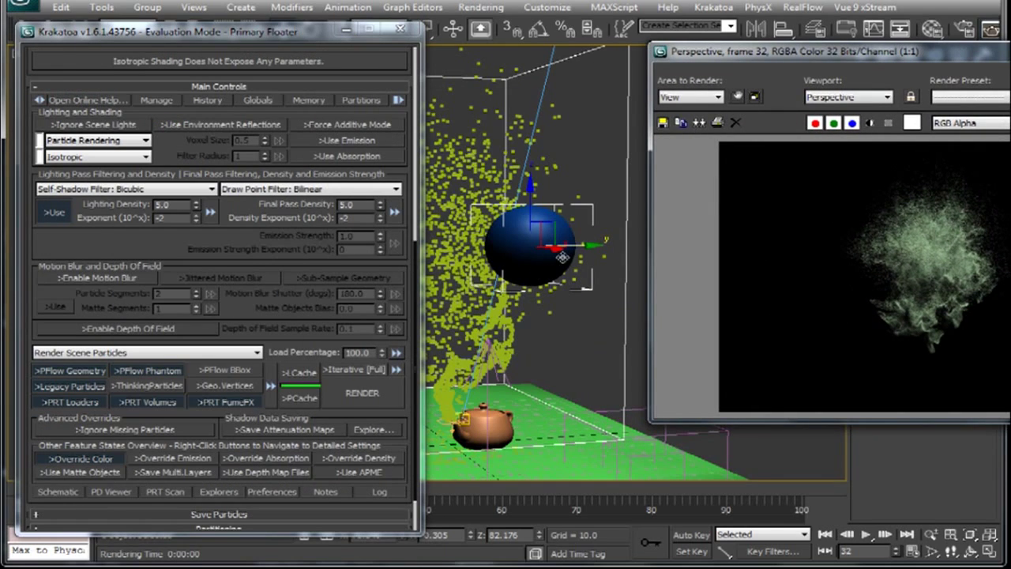
{"action": "left_click_drag", "start_coordinate": [835, 57], "coordinate": [736, 252]}
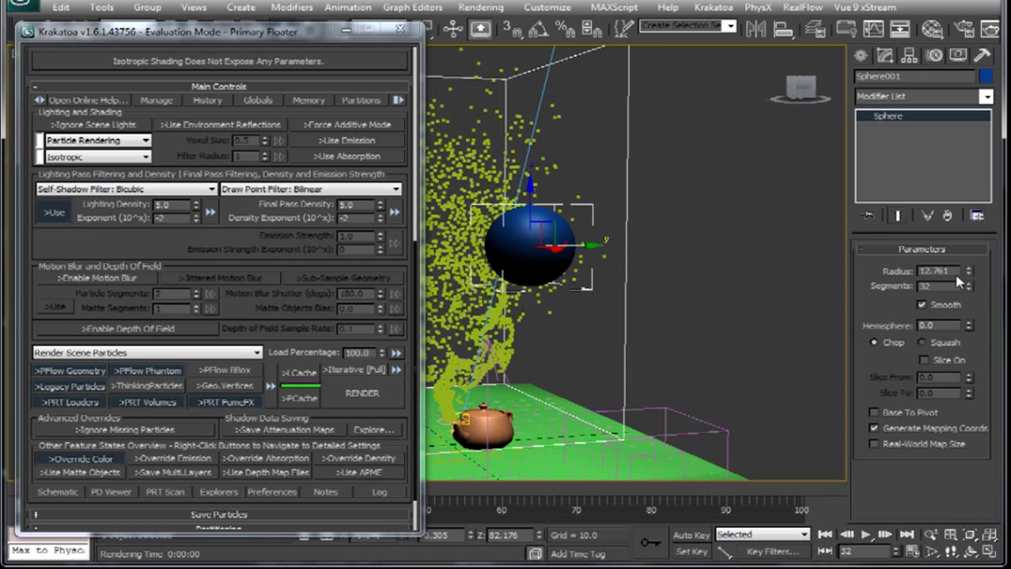
- Enlarge the sphere's radius to 22.587, raise it beside the upper part of the particle cloud and render the frame
{"action": "left_click_drag", "start_coordinate": [970, 271], "coordinate": [956, 211]}
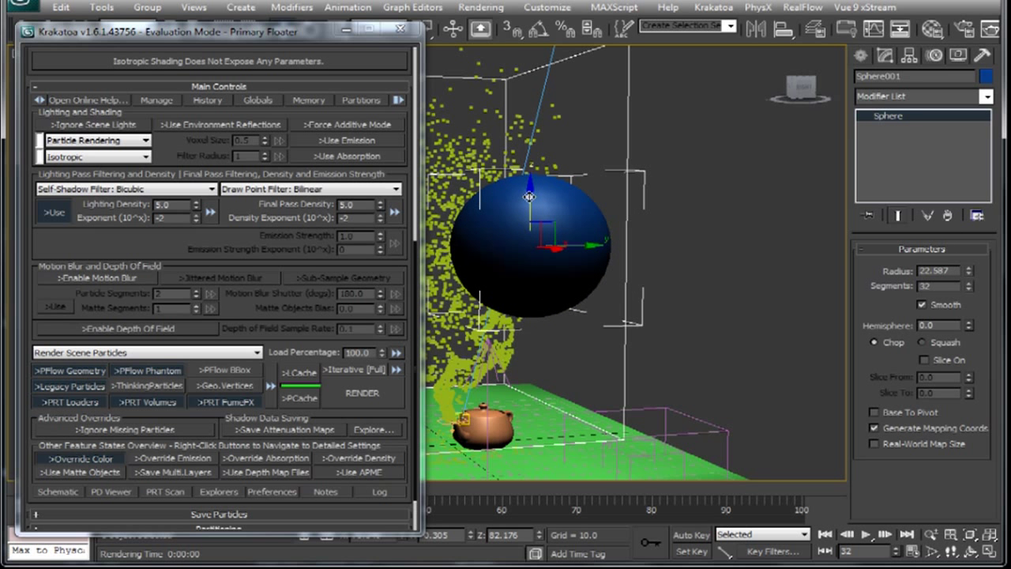
{"action": "left_click_drag", "start_coordinate": [522, 198], "coordinate": [523, 135]}
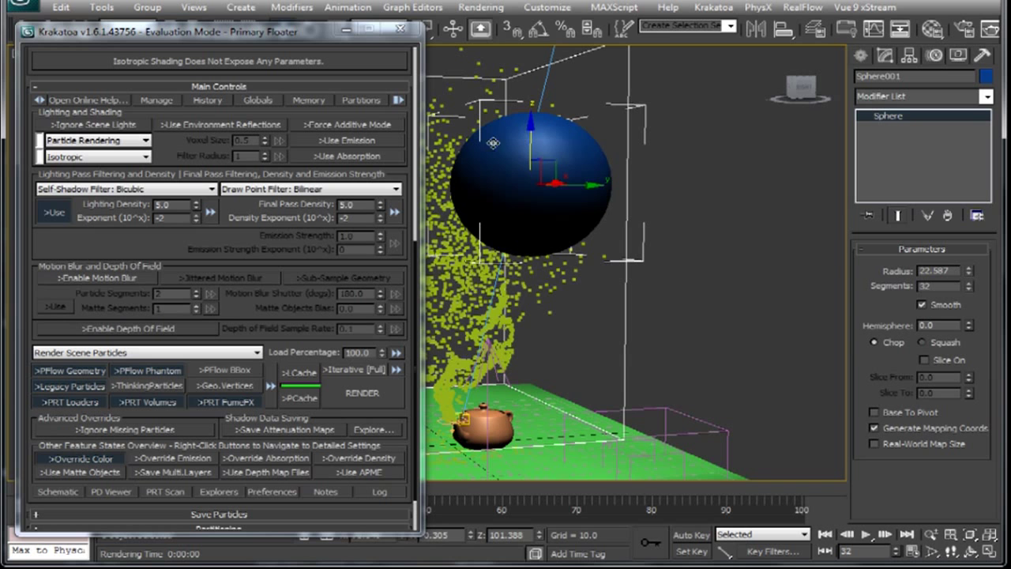
{"action": "left_click", "coordinate": [375, 398]}
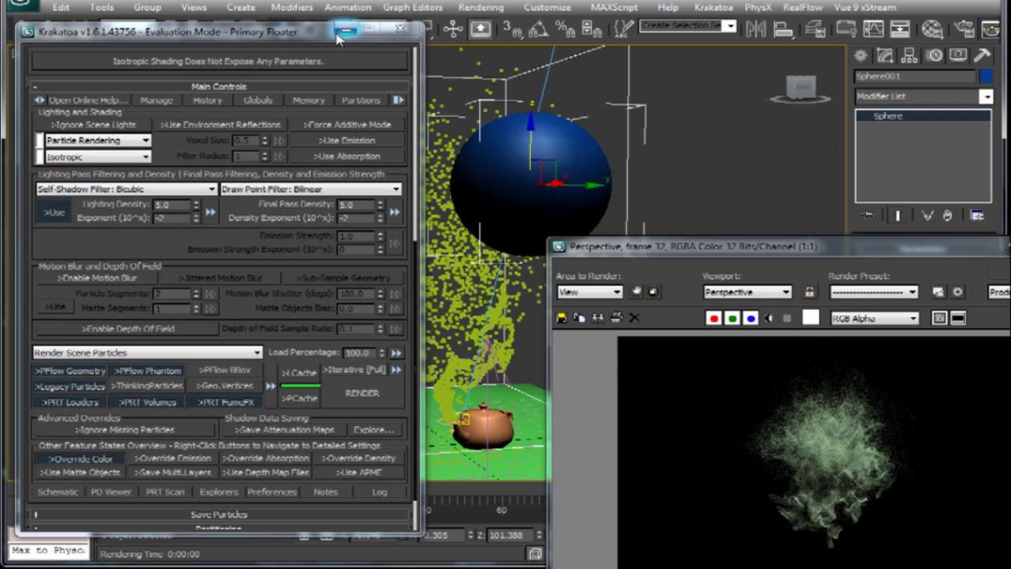
{"action": "left_click", "coordinate": [869, 292]}
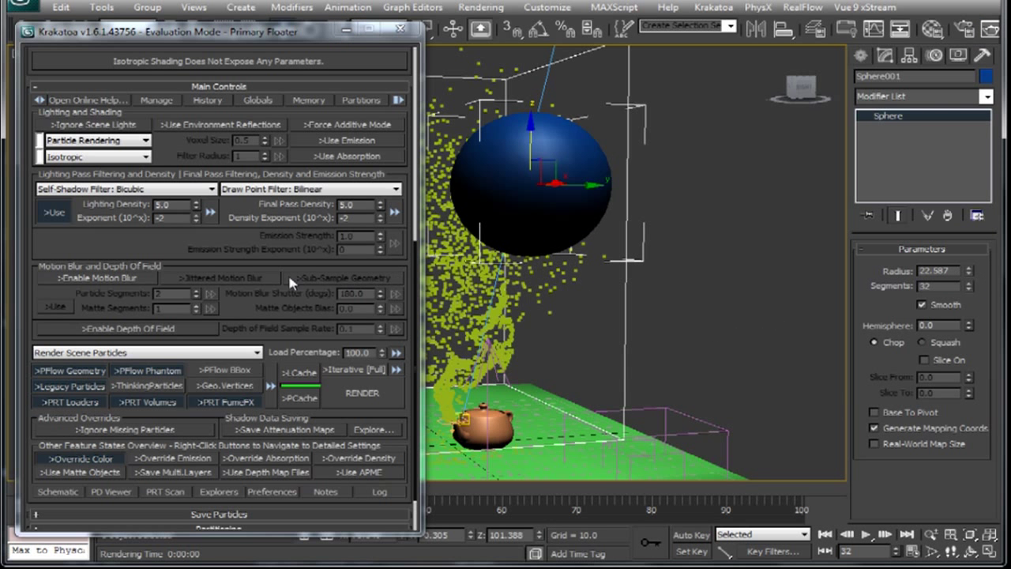
- Expand the Matte Objects settings and define the sphere as a matte object in the named selection set KrakatoaMatteObjects
{"action": "scroll", "coordinate": [289, 281], "scroll_direction": "down", "scroll_amount": 2}
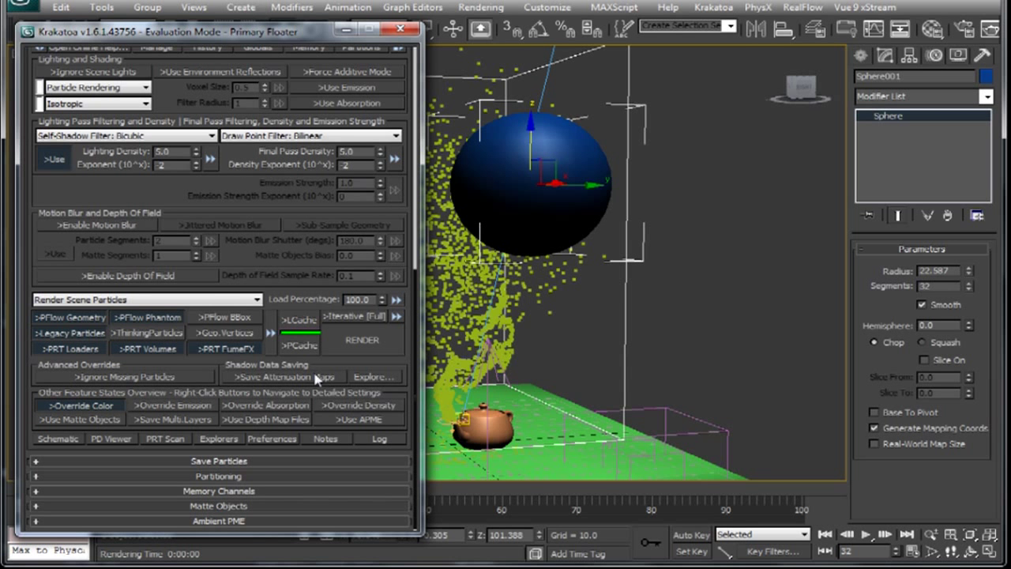
{"action": "left_click", "coordinate": [245, 508]}
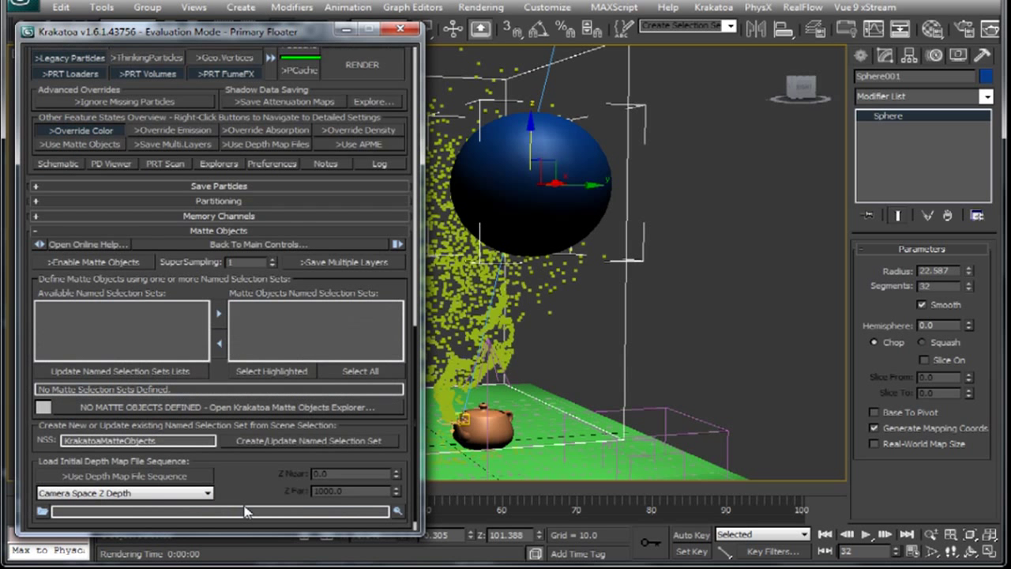
{"action": "left_click", "coordinate": [548, 157]}
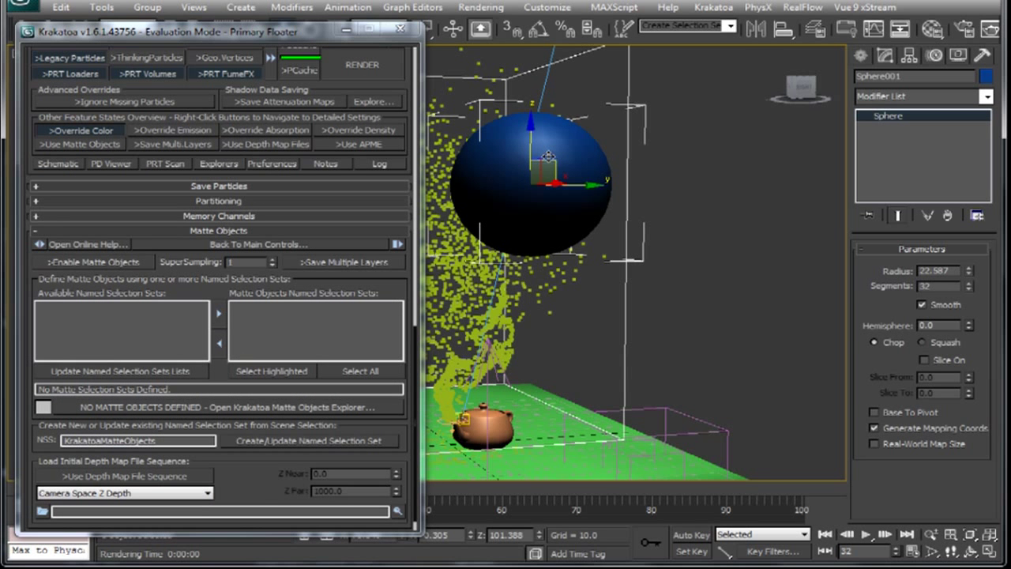
{"action": "left_click", "coordinate": [280, 372]}
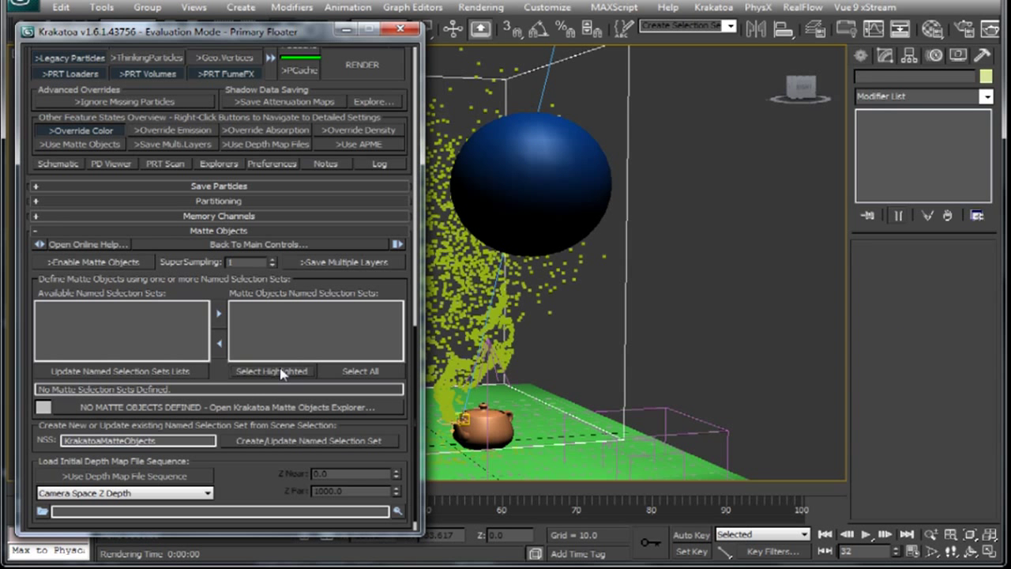
{"action": "left_click", "coordinate": [509, 151]}
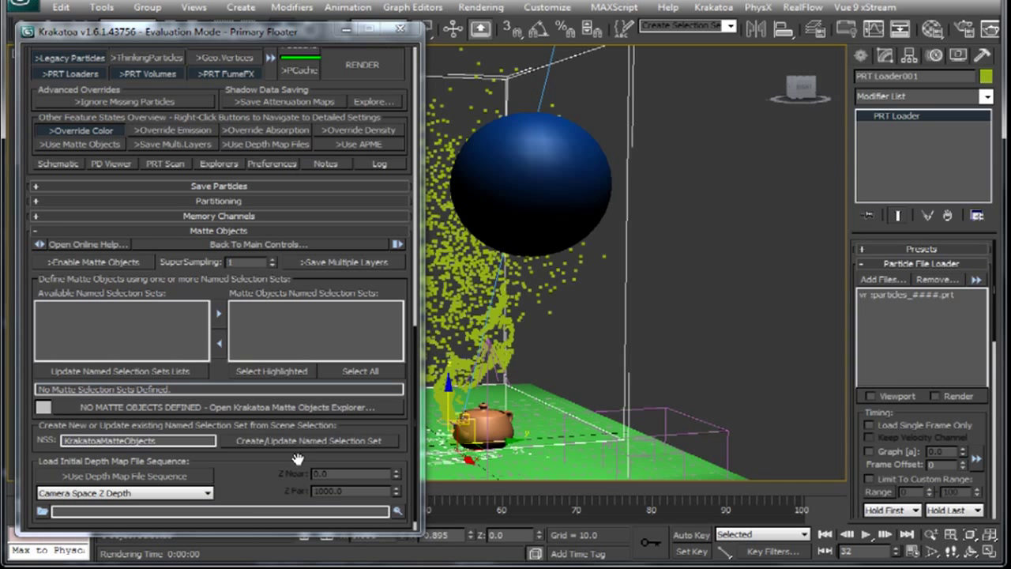
{"action": "left_click", "coordinate": [569, 199]}
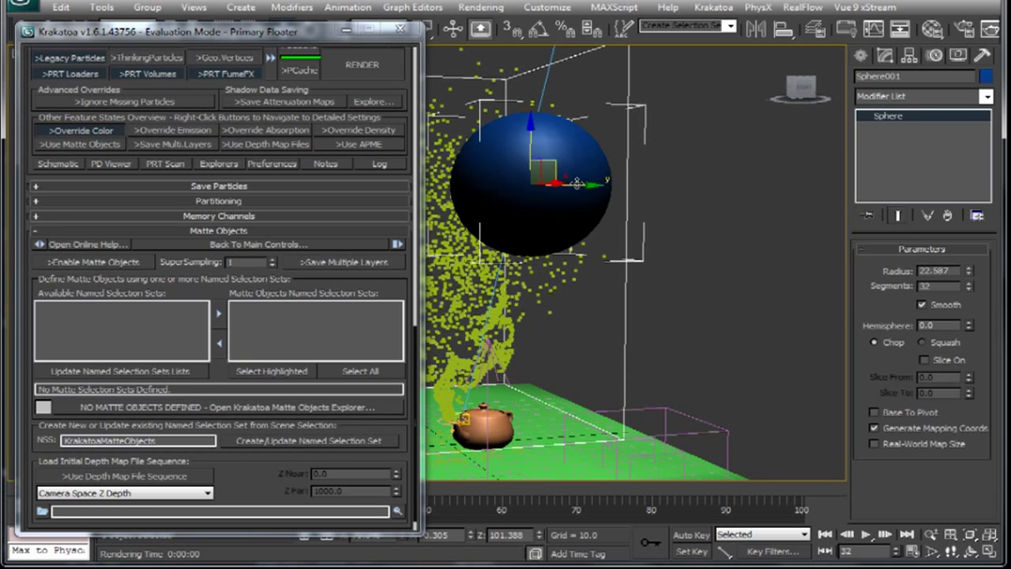
{"action": "left_click", "coordinate": [339, 447]}
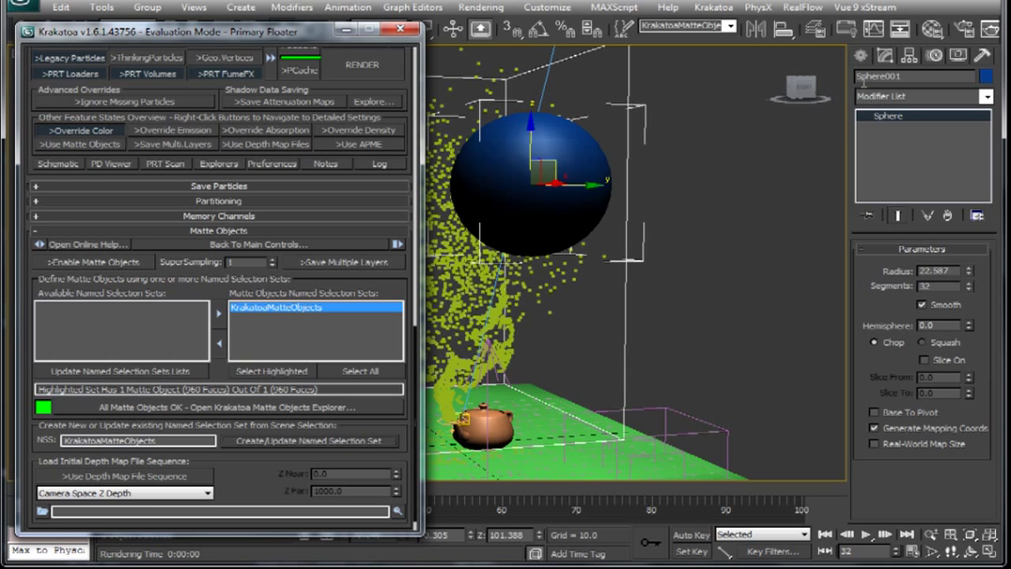
- Render the frame without mattes, enable Matte Objects and render it again for comparison
{"action": "scroll", "coordinate": [229, 260], "scroll_direction": "up", "scroll_amount": 3}
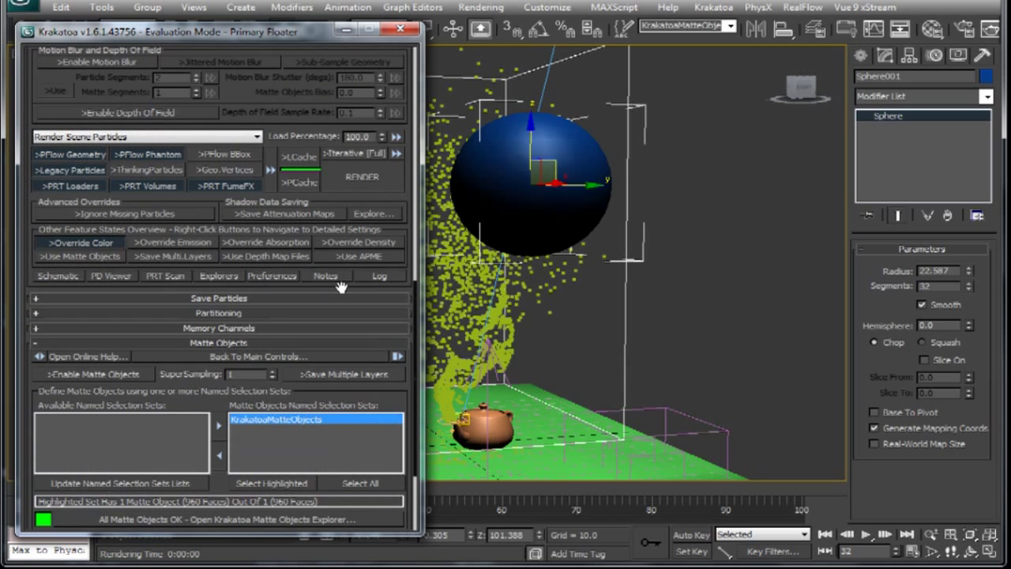
{"action": "left_click", "coordinate": [379, 188]}
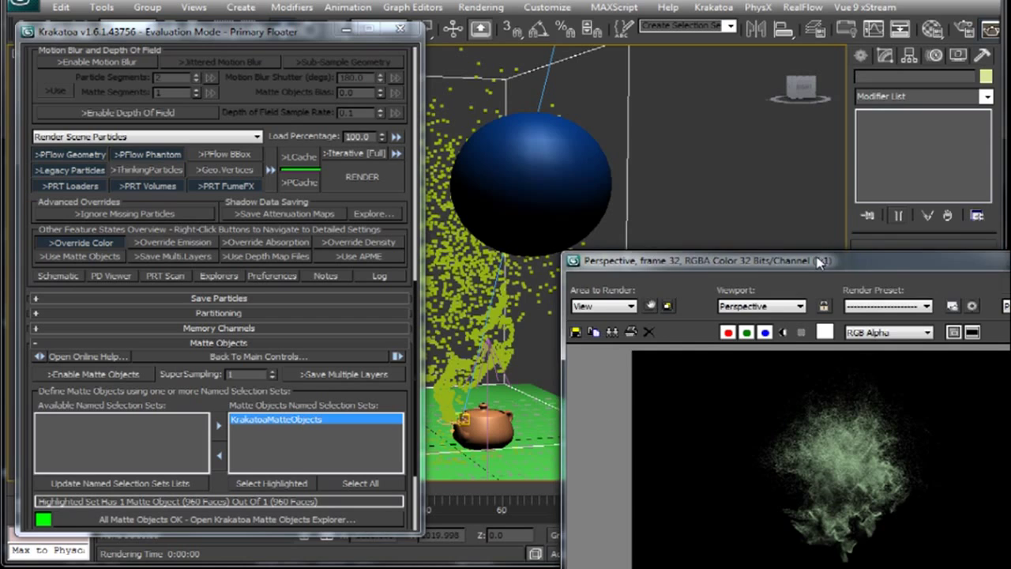
{"action": "left_click_drag", "start_coordinate": [809, 247], "coordinate": [766, 153]}
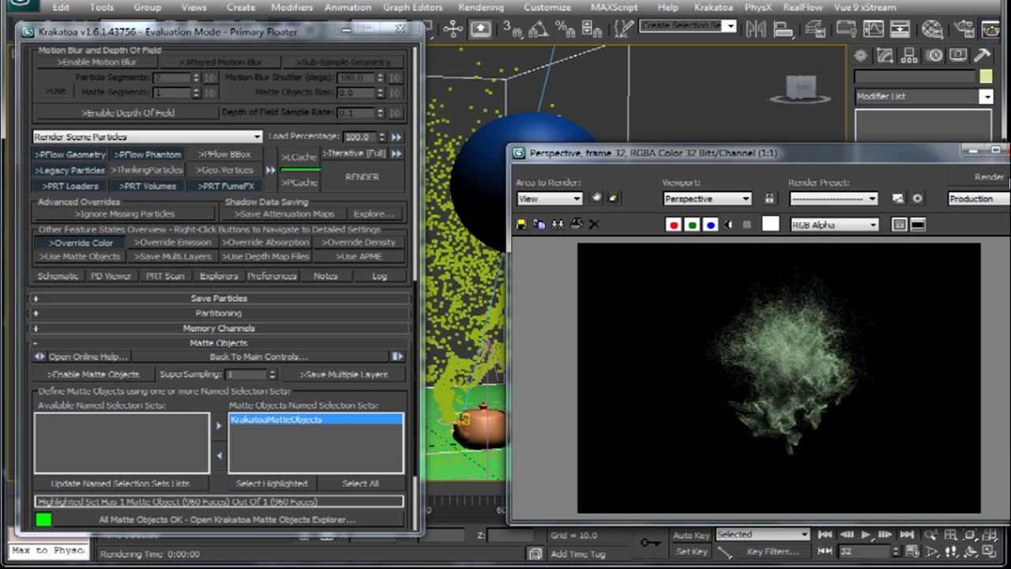
{"action": "left_click", "coordinate": [104, 375]}
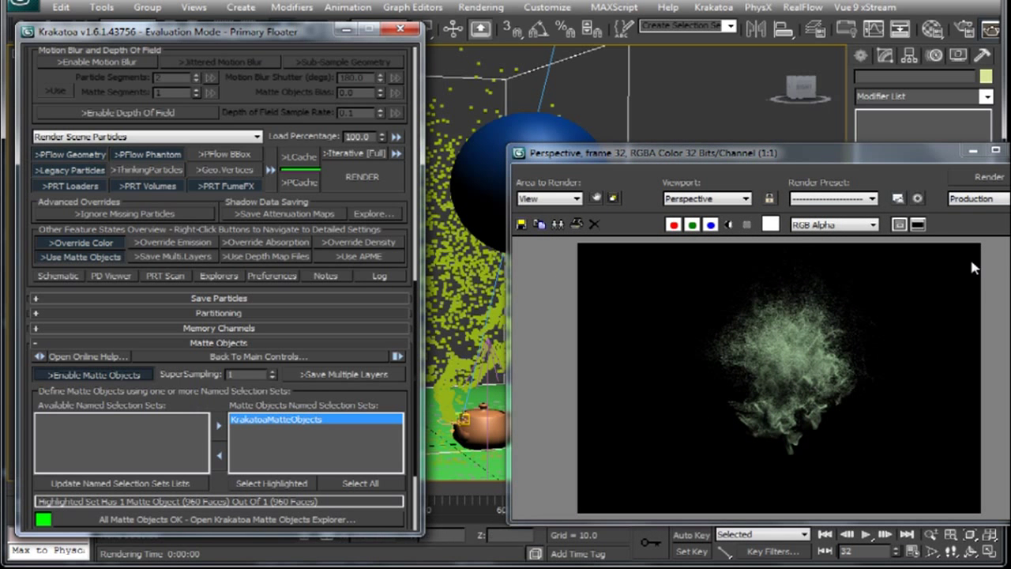
{"action": "left_click", "coordinate": [980, 179]}
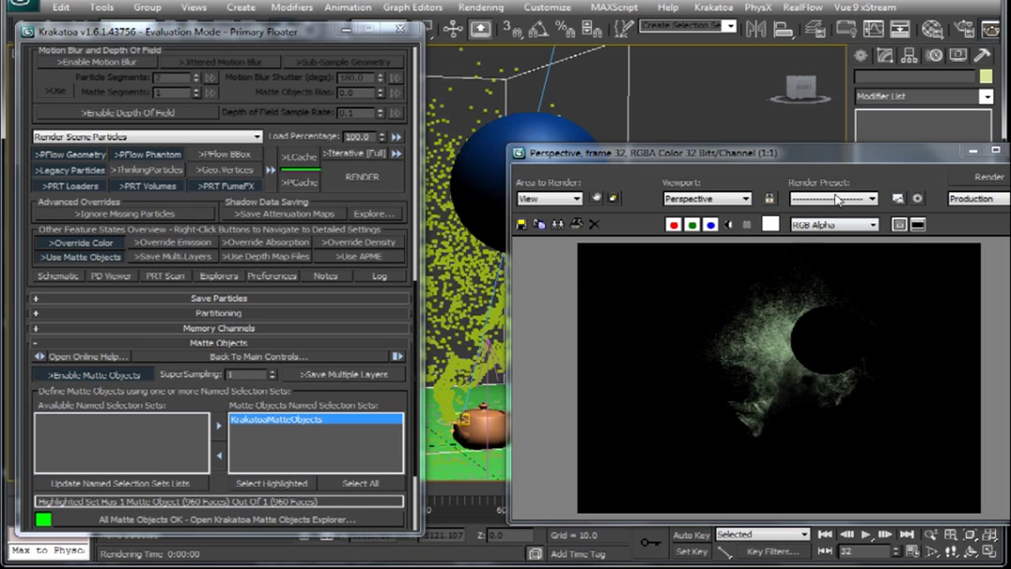
{"action": "left_click", "coordinate": [996, 150]}
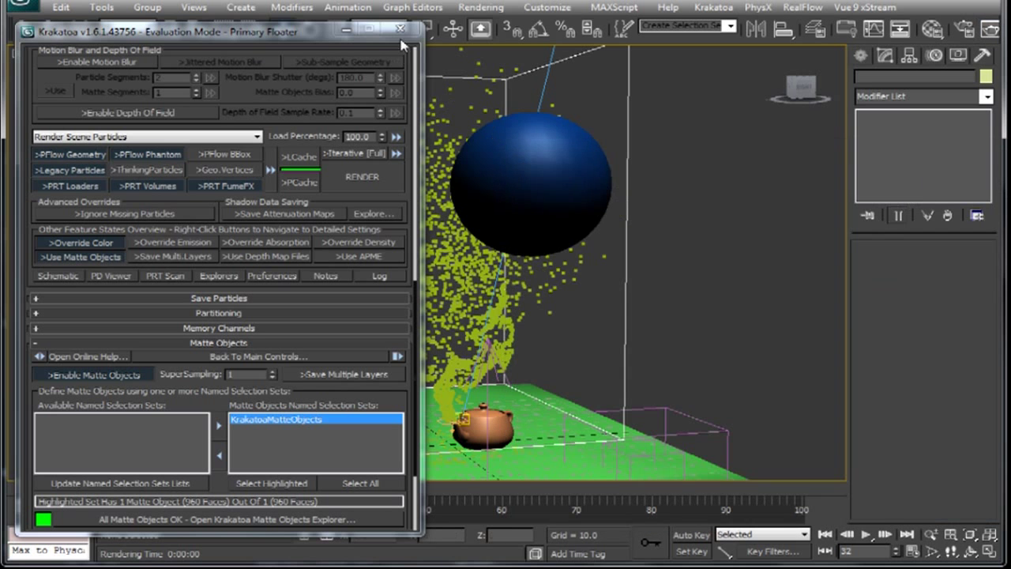
- Move the sphere along X into the middle of the particle cloud and render the frame
{"action": "scroll", "coordinate": [668, 332], "scroll_direction": "up", "scroll_amount": 3}
{"action": "left_click", "coordinate": [600, 190]}
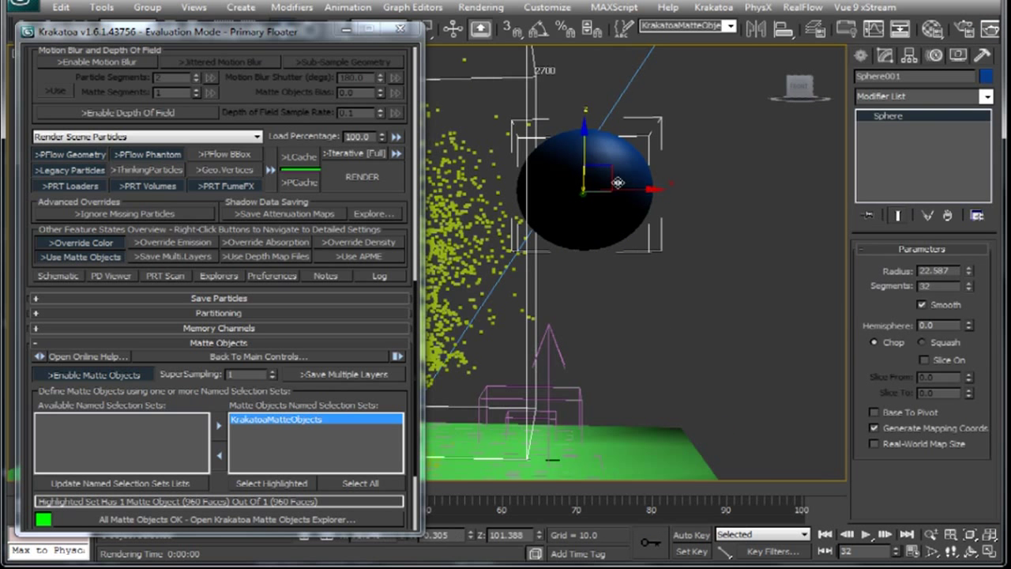
{"action": "left_click_drag", "start_coordinate": [588, 191], "coordinate": [456, 191]}
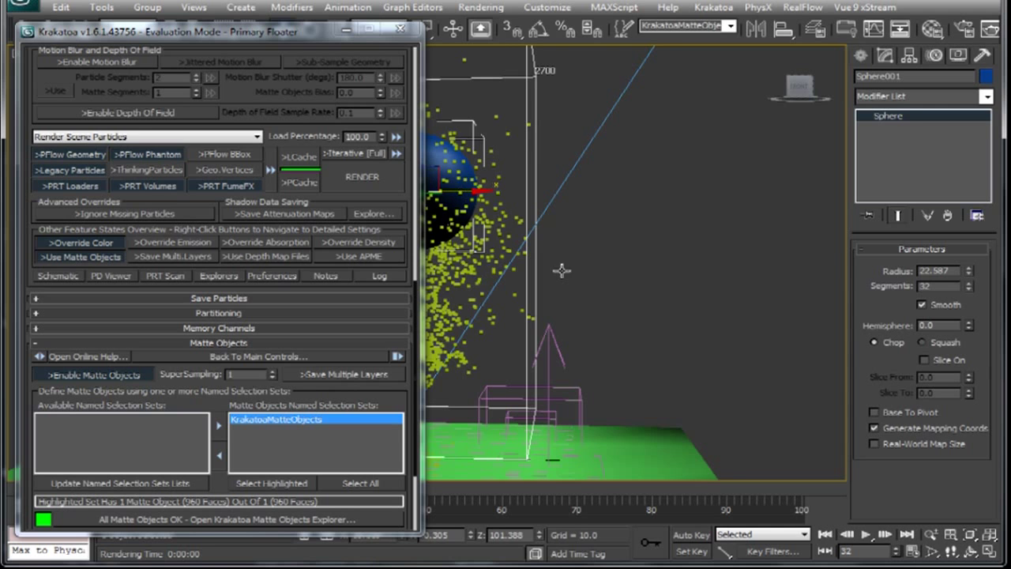
{"action": "middle_click_drag", "start_coordinate": [562, 271], "coordinate": [641, 375], "text": "alt"}
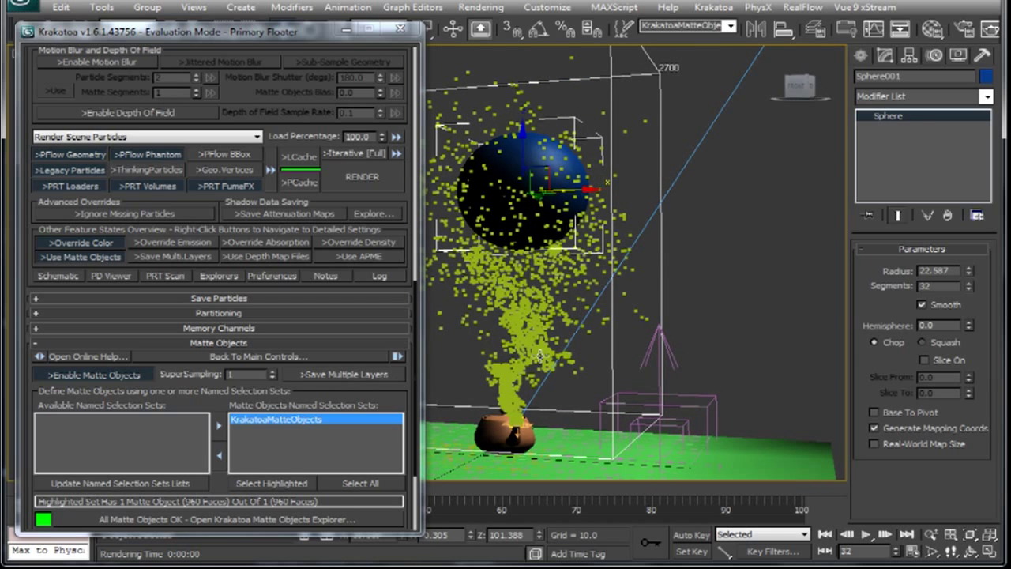
{"action": "scroll", "coordinate": [278, 277], "scroll_direction": "down", "scroll_amount": 5}
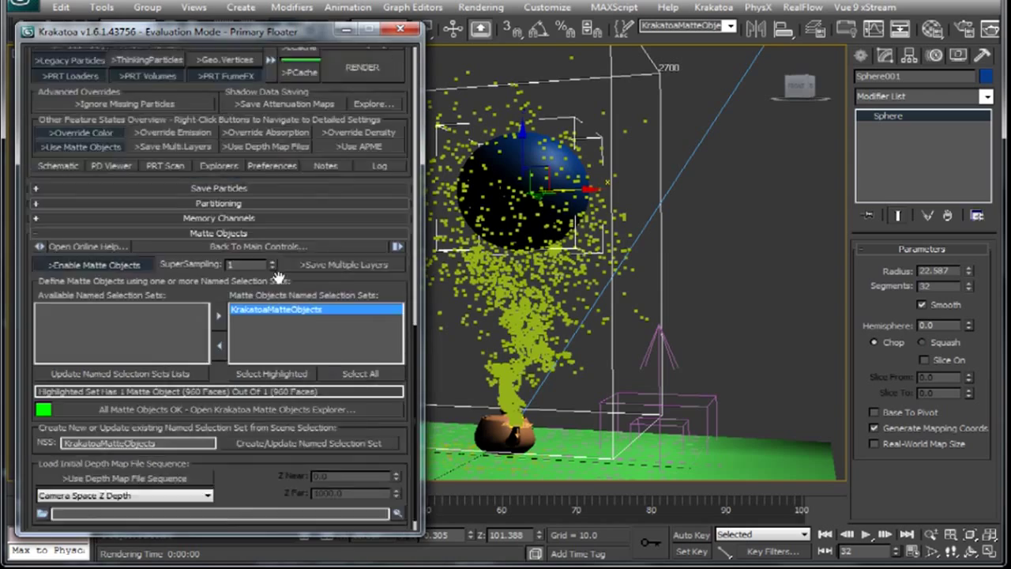
{"action": "scroll", "coordinate": [278, 277], "scroll_direction": "up", "scroll_amount": 15}
{"action": "left_click", "coordinate": [357, 397]}
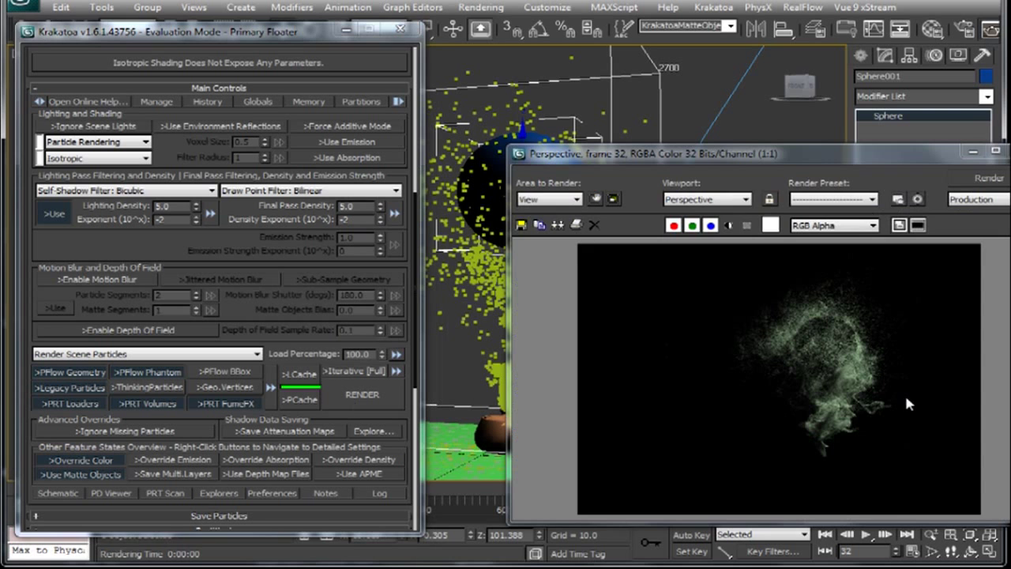
- Move the sphere along X to the side of the particle cloud, raise it to Z 105.835 and render the frame
{"action": "left_click_drag", "start_coordinate": [626, 162], "coordinate": [734, 308]}
{"action": "left_click_drag", "start_coordinate": [587, 190], "coordinate": [621, 190]}
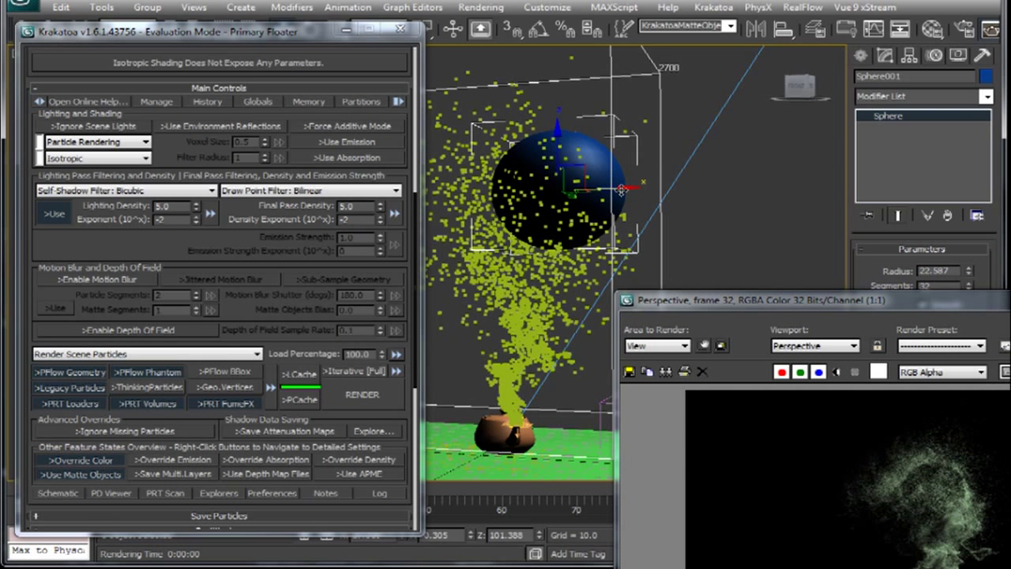
{"action": "left_click_drag", "start_coordinate": [586, 172], "coordinate": [613, 173]}
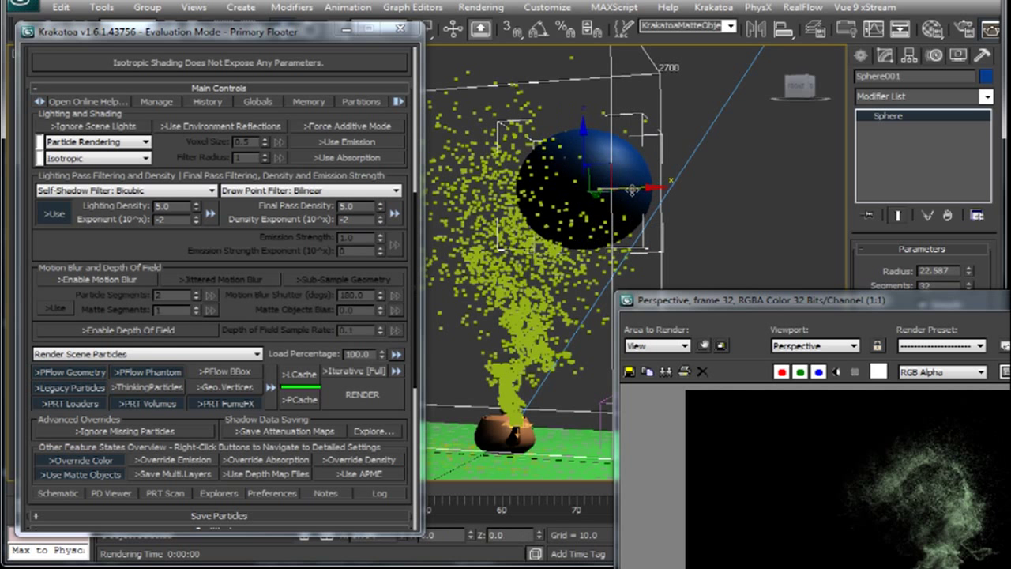
{"action": "left_click_drag", "start_coordinate": [583, 143], "coordinate": [584, 128]}
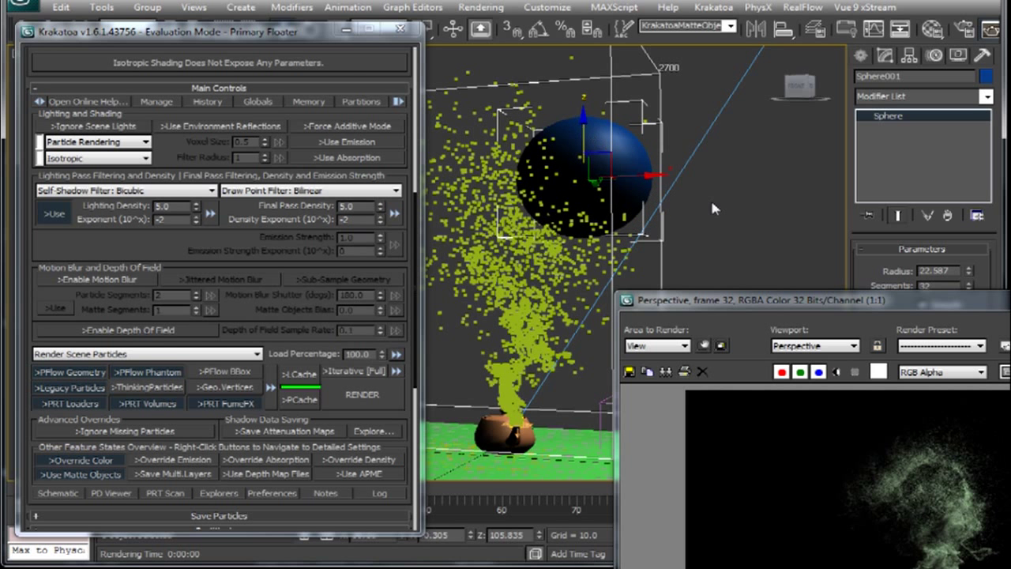
{"action": "key", "text": "shift+q"}
{"action": "left_click_drag", "start_coordinate": [935, 305], "coordinate": [673, 144]}
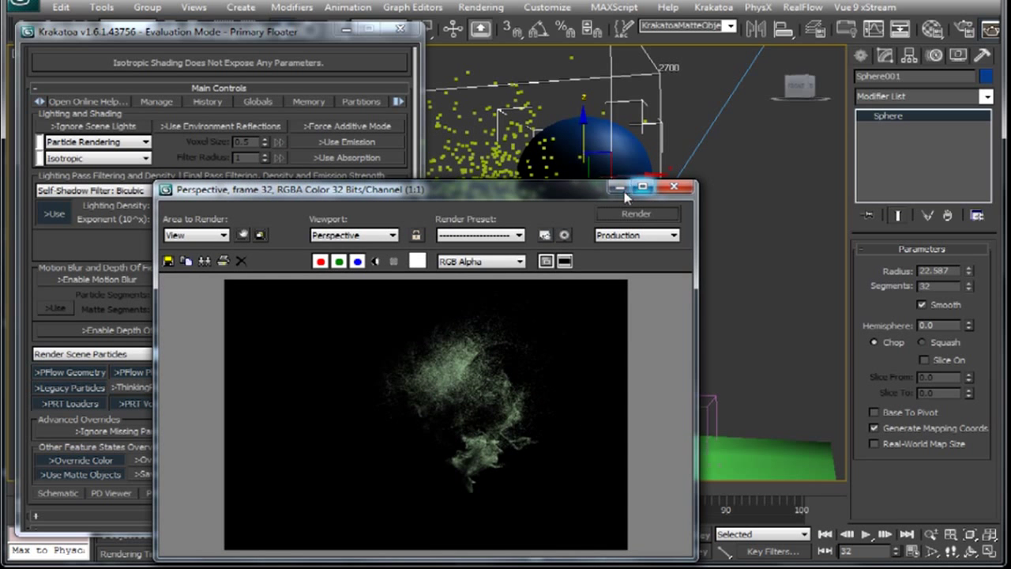
{"action": "left_click", "coordinate": [682, 177]}
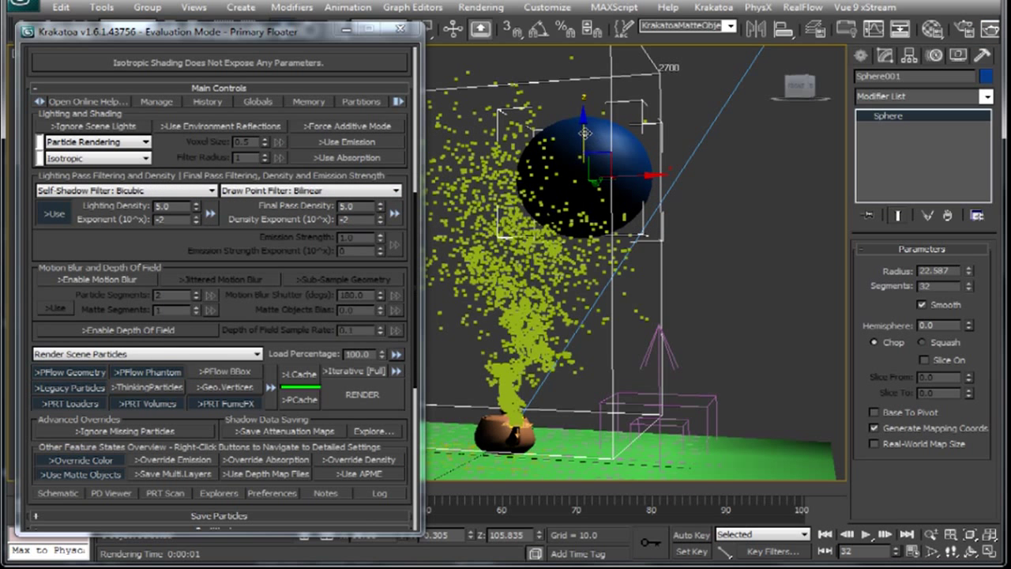
- Clone the sphere straight down as one copy at Z 50.974 and render the frame
{"action": "left_click_drag", "start_coordinate": [587, 134], "coordinate": [572, 275], "text": "shift"}
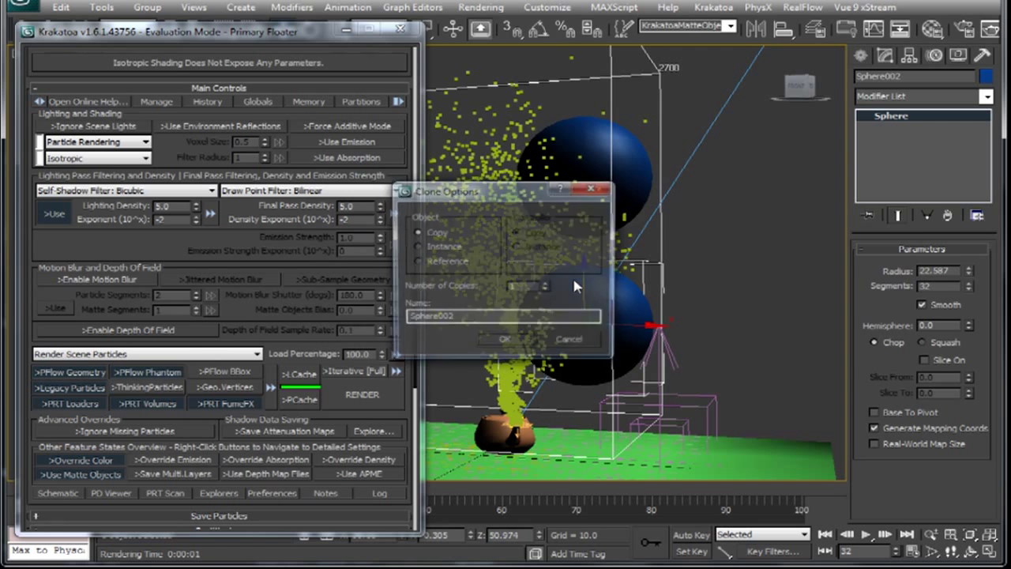
{"action": "left_click", "coordinate": [505, 341]}
{"action": "left_click", "coordinate": [367, 391]}
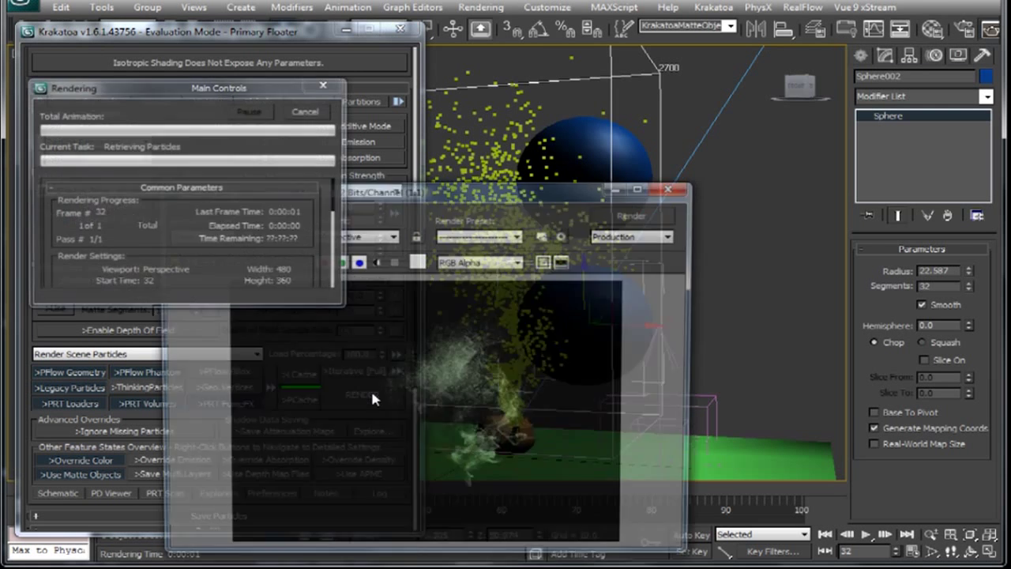
- Add the lower sphere copy to the KrakatoaMatteObjects named selection set and render the frame
{"action": "left_click", "coordinate": [623, 30]}
{"action": "left_click", "coordinate": [272, 153]}
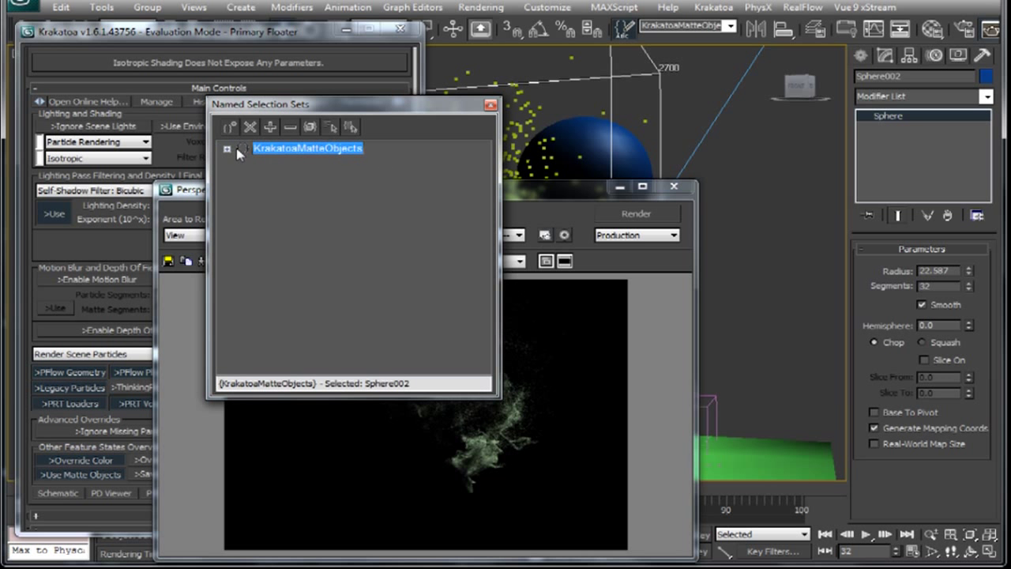
{"action": "left_click", "coordinate": [228, 149]}
{"action": "left_click_drag", "start_coordinate": [593, 198], "coordinate": [427, 395]}
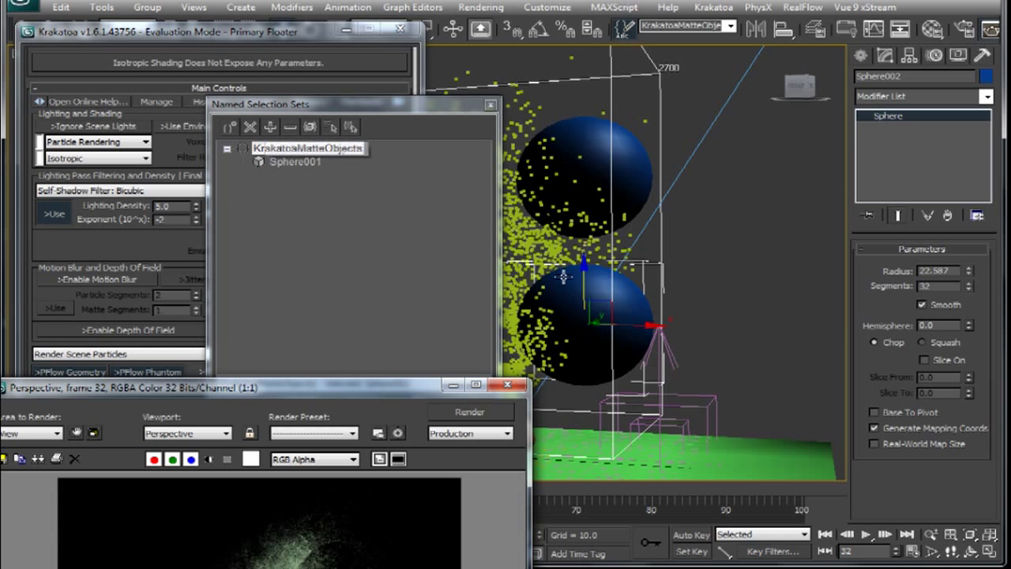
{"action": "left_click", "coordinate": [585, 288]}
{"action": "left_click", "coordinate": [585, 288]}
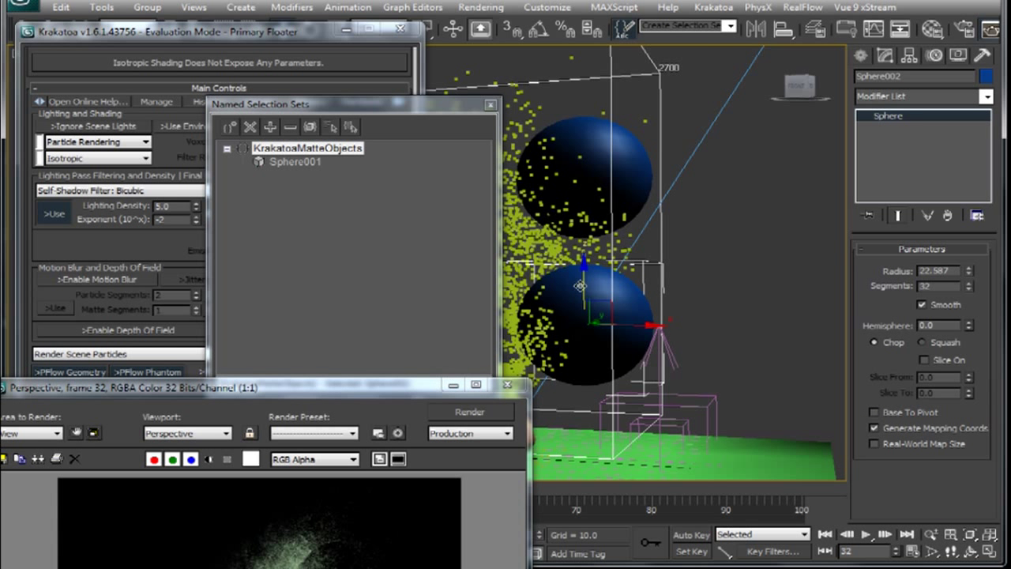
{"action": "left_click", "coordinate": [269, 132]}
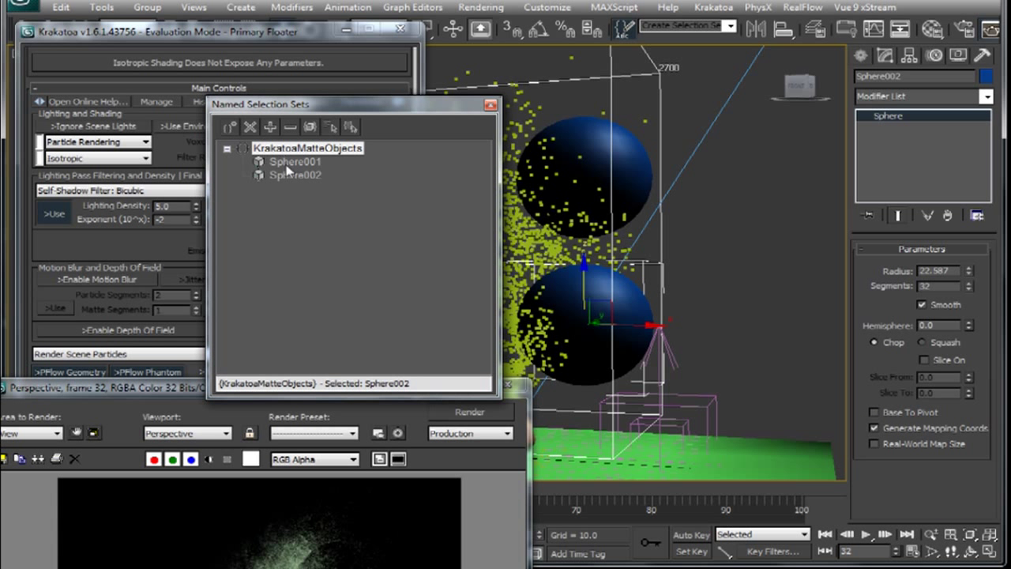
{"action": "left_click_drag", "start_coordinate": [187, 395], "coordinate": [500, 90]}
{"action": "left_click", "coordinate": [782, 107]}
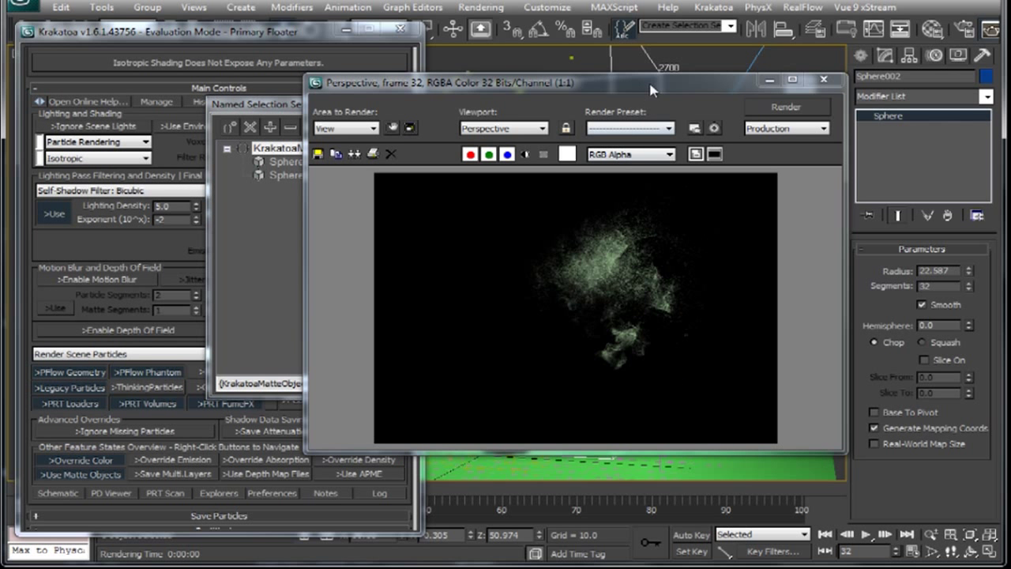
{"action": "left_click_drag", "start_coordinate": [650, 85], "coordinate": [279, 182]}
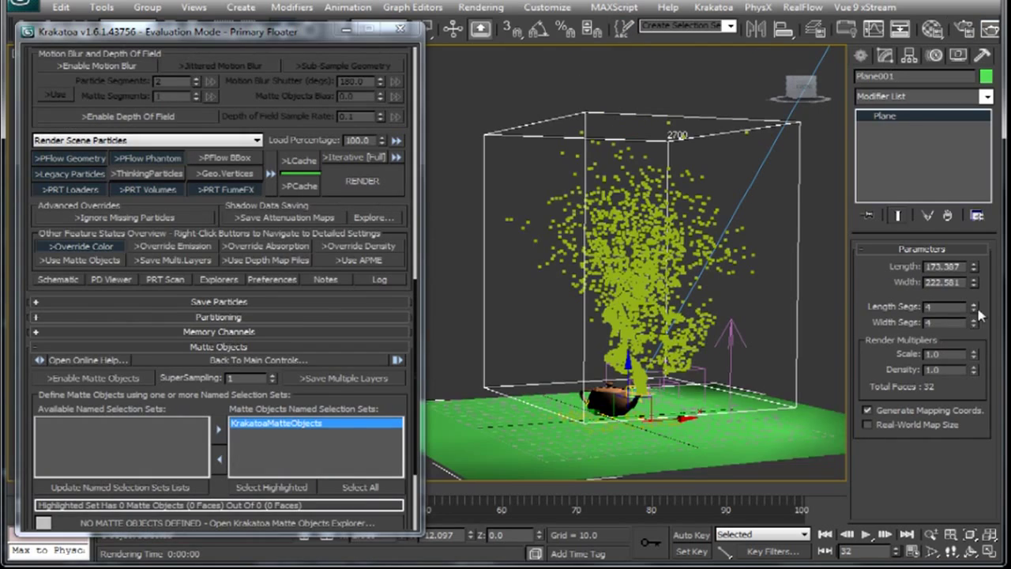
- Close the Krakatoa floater and enlarge the ground plane to length 370.355 and width 483.312
{"action": "left_click_drag", "start_coordinate": [974, 282], "coordinate": [969, 207]}
{"action": "left_click_drag", "start_coordinate": [331, 30], "coordinate": [360, 57]}
{"action": "left_click", "coordinate": [429, 56]}
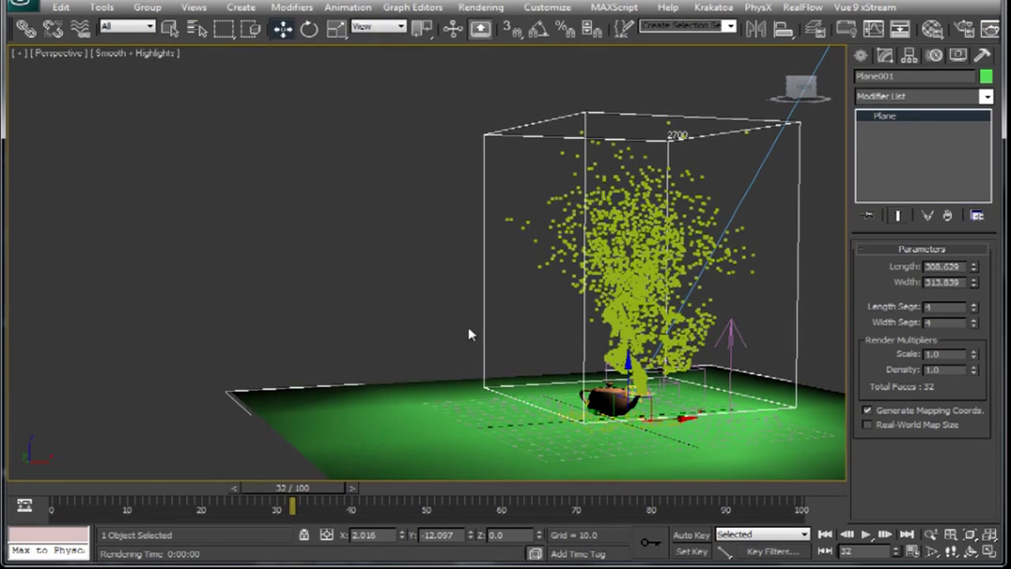
{"action": "middle_click_drag", "start_coordinate": [469, 334], "coordinate": [400, 368]}
{"action": "left_click", "coordinate": [973, 264]}
{"action": "left_click_drag", "start_coordinate": [974, 267], "coordinate": [974, 229]}
{"action": "left_click_drag", "start_coordinate": [974, 282], "coordinate": [973, 213]}
{"action": "middle_click_drag", "start_coordinate": [565, 376], "coordinate": [581, 382], "text": "alt"}
- Assign the Default Scanline Renderer for production and render the perspective view of the teapot and ground plane
{"action": "left_click", "coordinate": [963, 30]}
{"action": "left_click", "coordinate": [78, 62]}
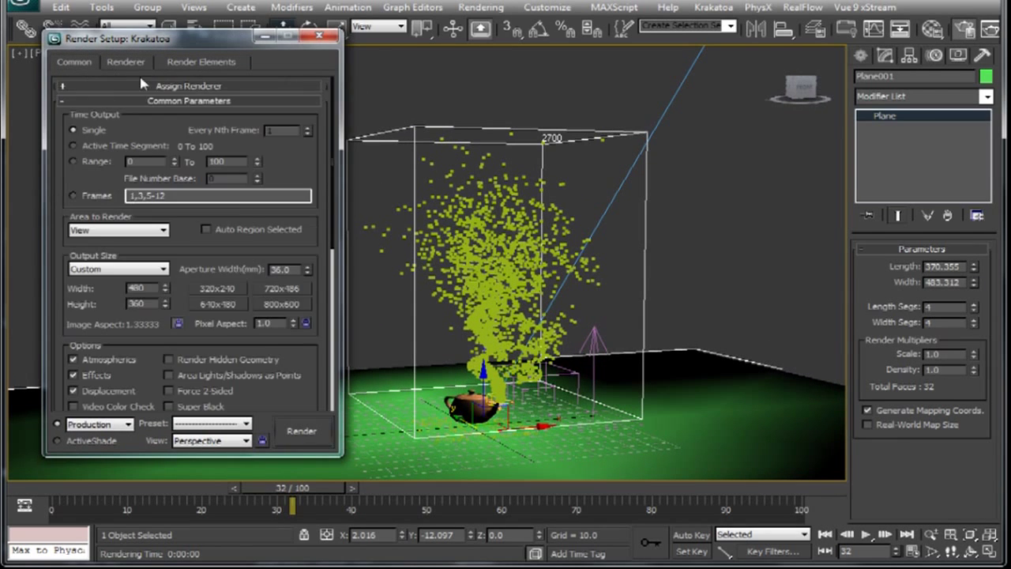
{"action": "left_click", "coordinate": [140, 83]}
{"action": "left_click", "coordinate": [282, 106]}
{"action": "double_click", "coordinate": [164, 151]}
{"action": "left_click", "coordinate": [295, 440]}
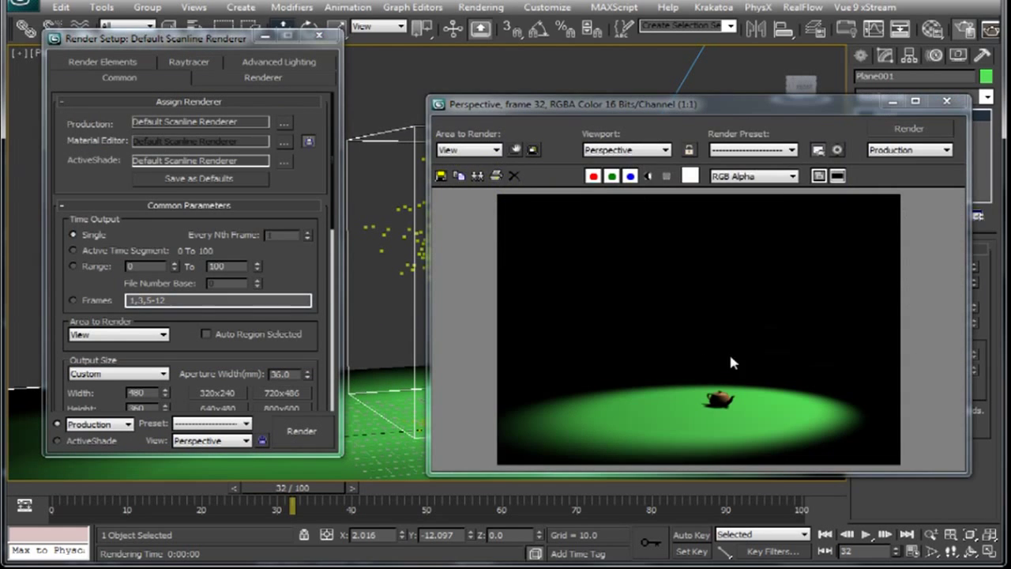
{"action": "left_click", "coordinate": [947, 101]}
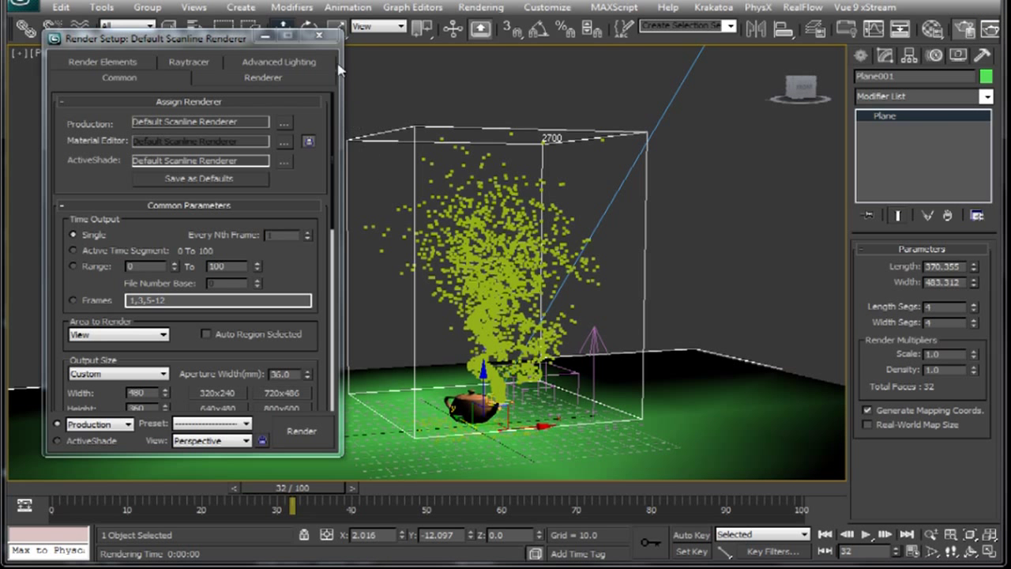
{"action": "left_click", "coordinate": [322, 36]}
- Select the spotlight in the Front view and set its shadow type to Krakatoa Shadows
{"action": "key", "text": "alt+w"}
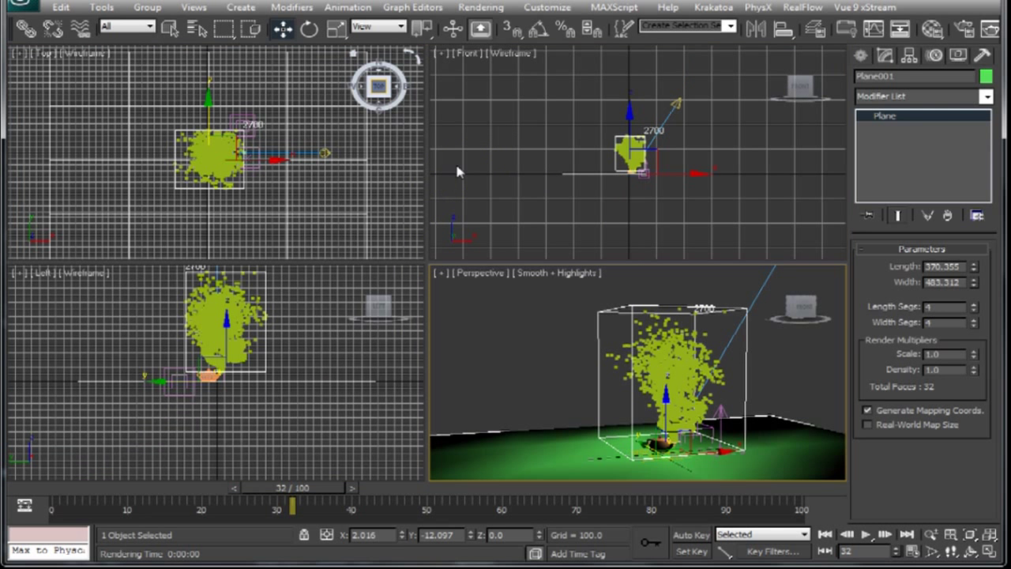
{"action": "left_click", "coordinate": [677, 101]}
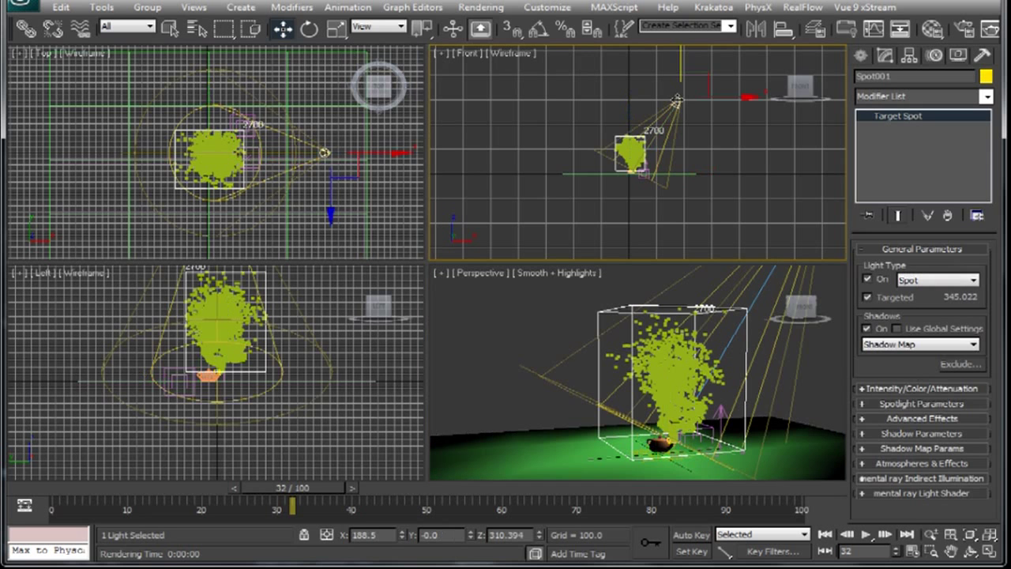
{"action": "left_click", "coordinate": [927, 350]}
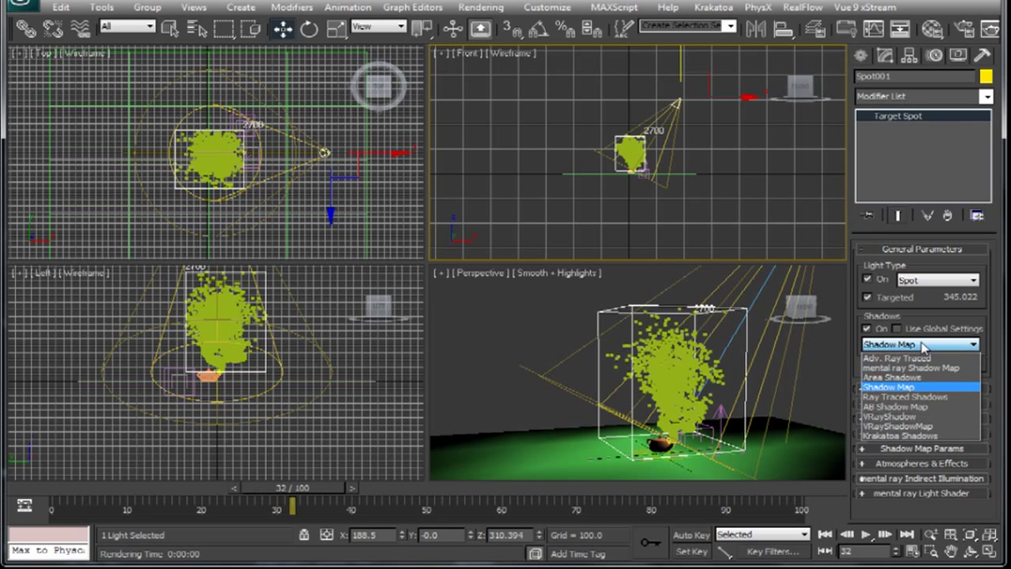
{"action": "left_click", "coordinate": [893, 435]}
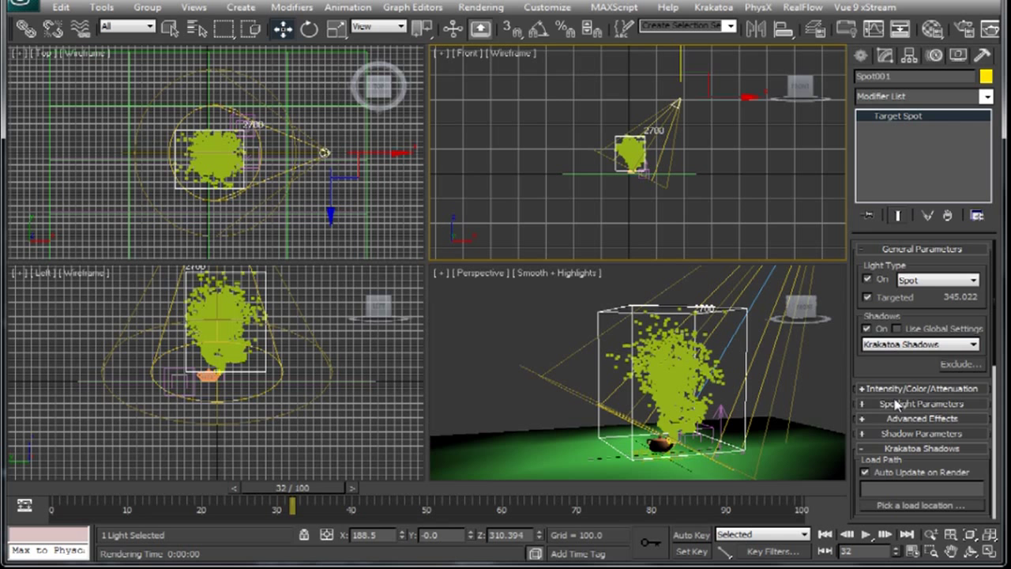
- Set the spotlight's Krakatoa shadow resolution to 1024 and its save path to an OpenEXR file named kkt_shadowmap in the scenes folder
{"action": "left_click_drag", "start_coordinate": [901, 365], "coordinate": [905, 176]}
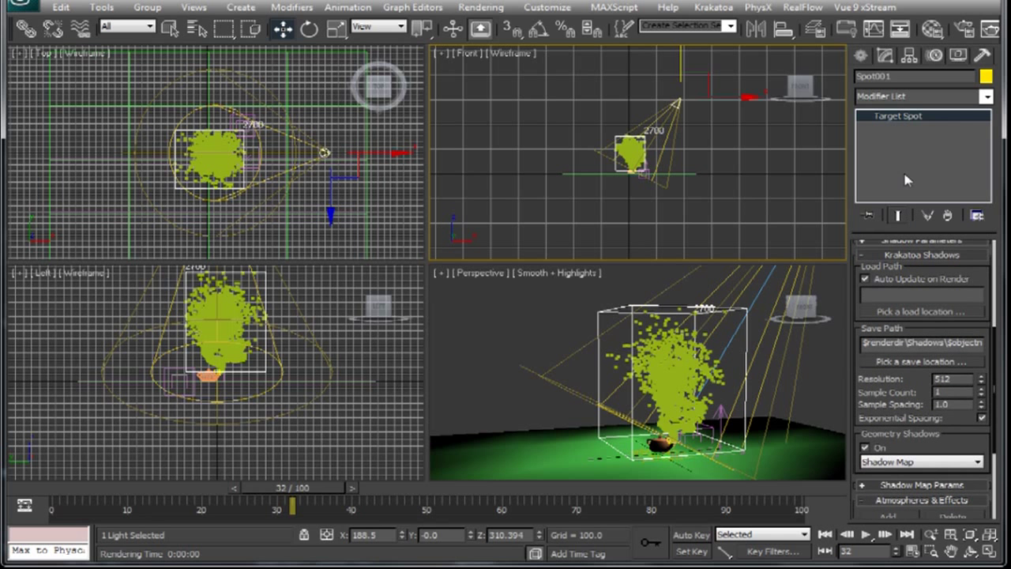
{"action": "double_click", "coordinate": [956, 378]}
{"action": "left_click_drag", "start_coordinate": [924, 436], "coordinate": [924, 337]}
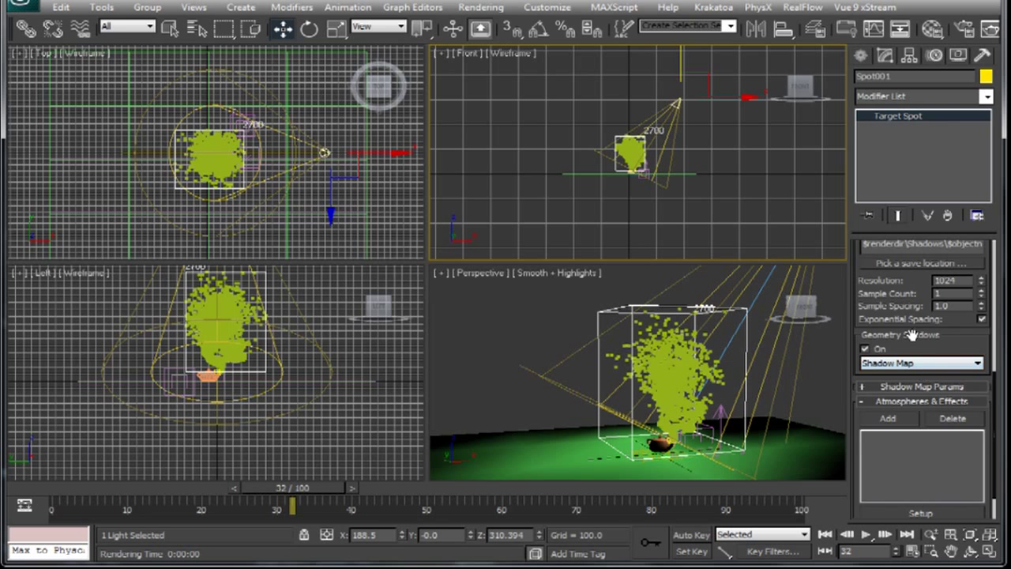
{"action": "scroll", "coordinate": [913, 335], "scroll_direction": "up", "scroll_amount": 3}
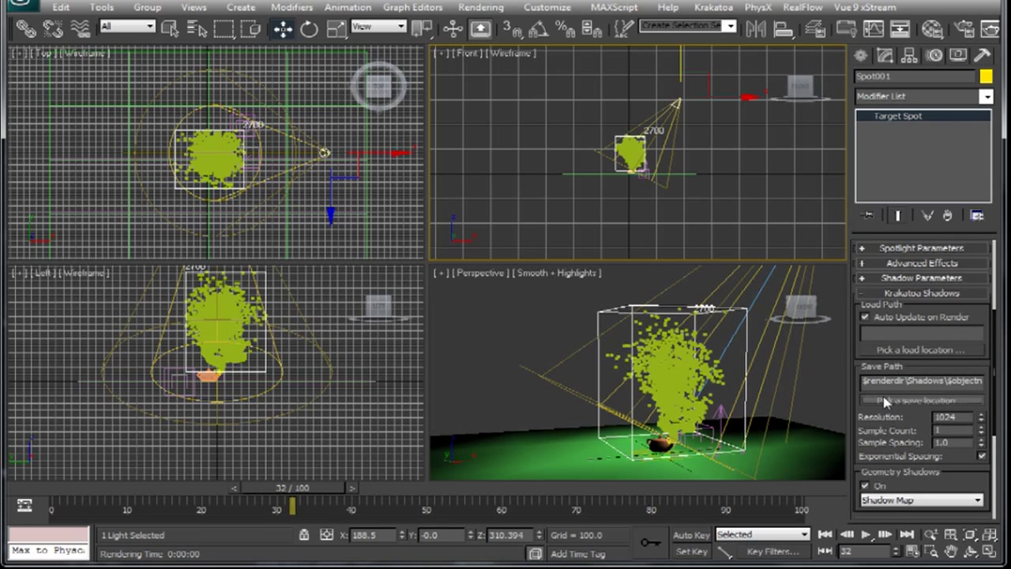
{"action": "left_click", "coordinate": [886, 402]}
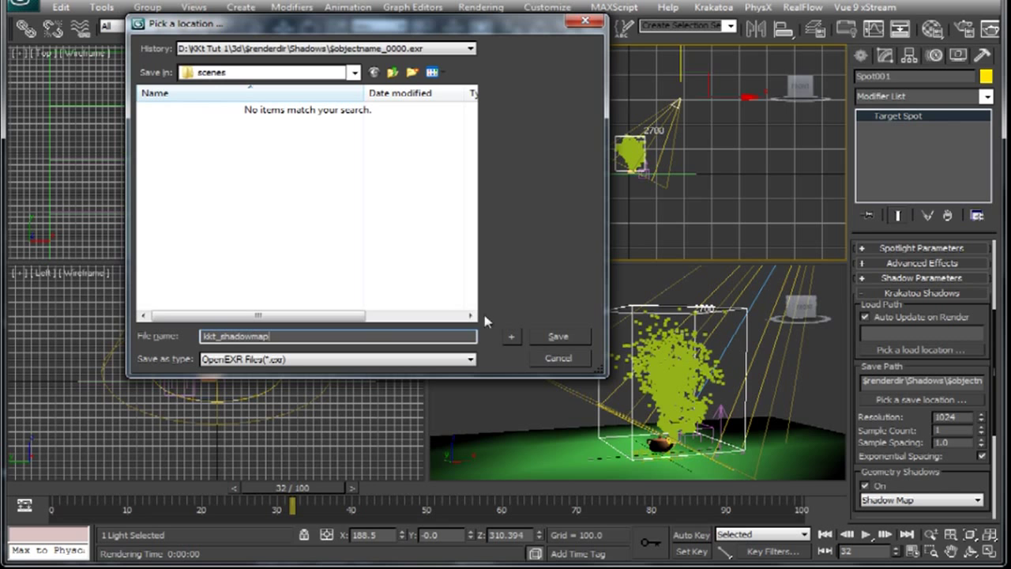
{"action": "left_click", "coordinate": [557, 336]}
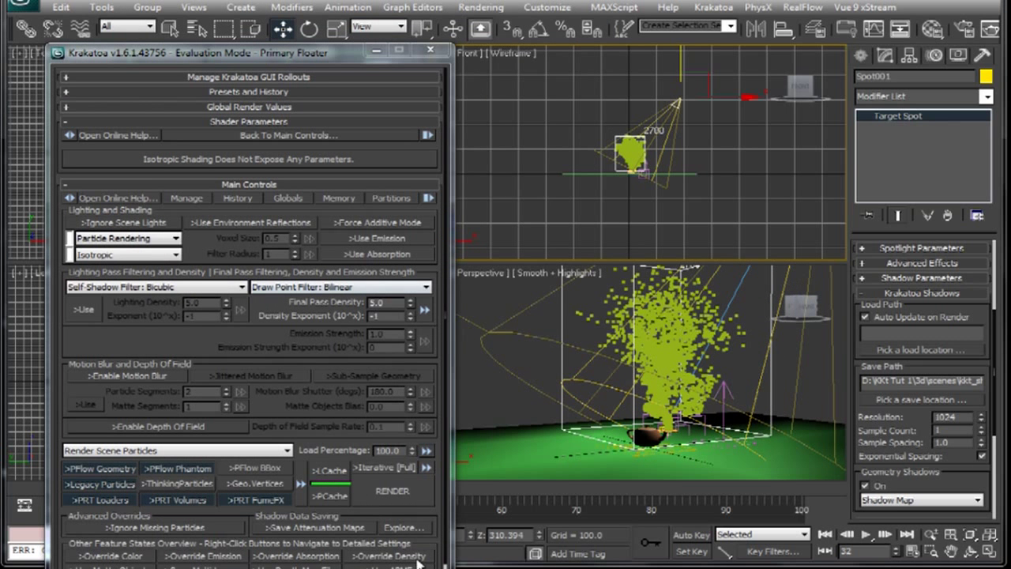
- Render the perspective view with Krakatoa using Save Attenuation Maps to write the shadow map file
{"action": "left_click", "coordinate": [337, 533]}
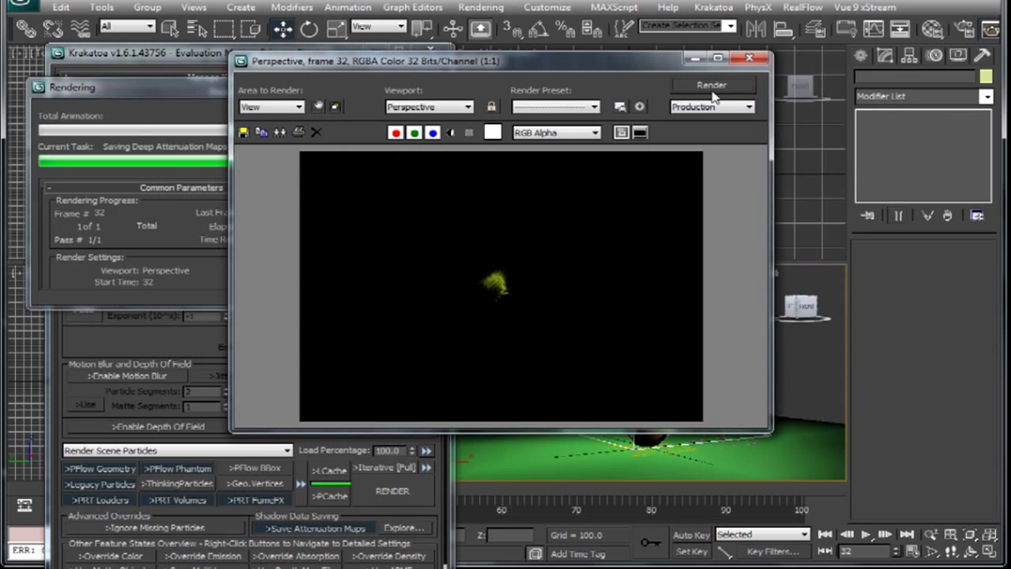
{"action": "left_click", "coordinate": [749, 58]}
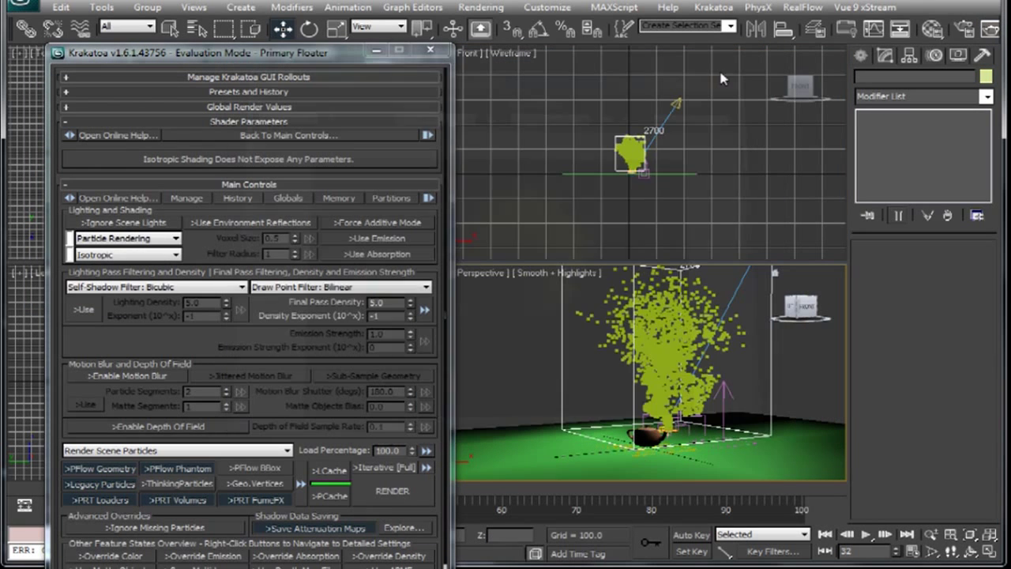
- Check the saved attenuation map file and the load path in the spotlight's Krakatoa Shadows settings
{"action": "left_click", "coordinate": [677, 100]}
{"action": "left_click", "coordinate": [912, 350]}
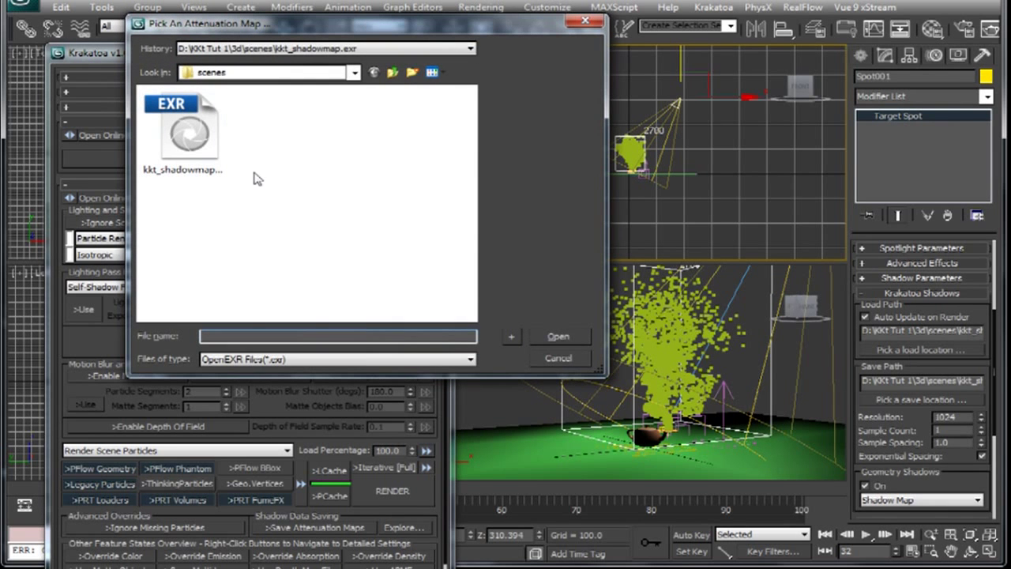
{"action": "left_click", "coordinate": [558, 359]}
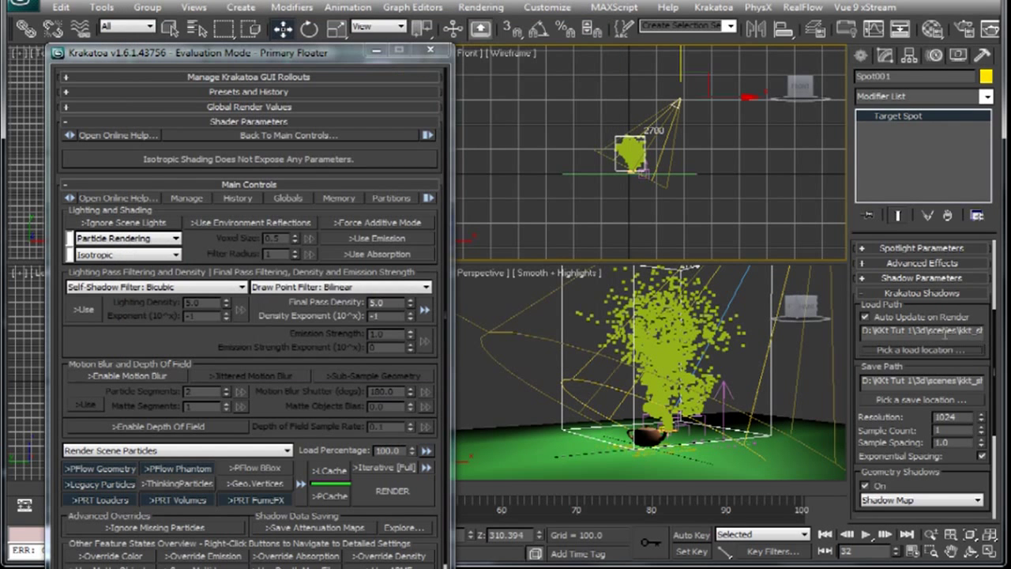
{"action": "left_click_drag", "start_coordinate": [945, 334], "coordinate": [997, 334]}
{"action": "scroll", "coordinate": [950, 312], "scroll_direction": "up", "scroll_amount": 2}
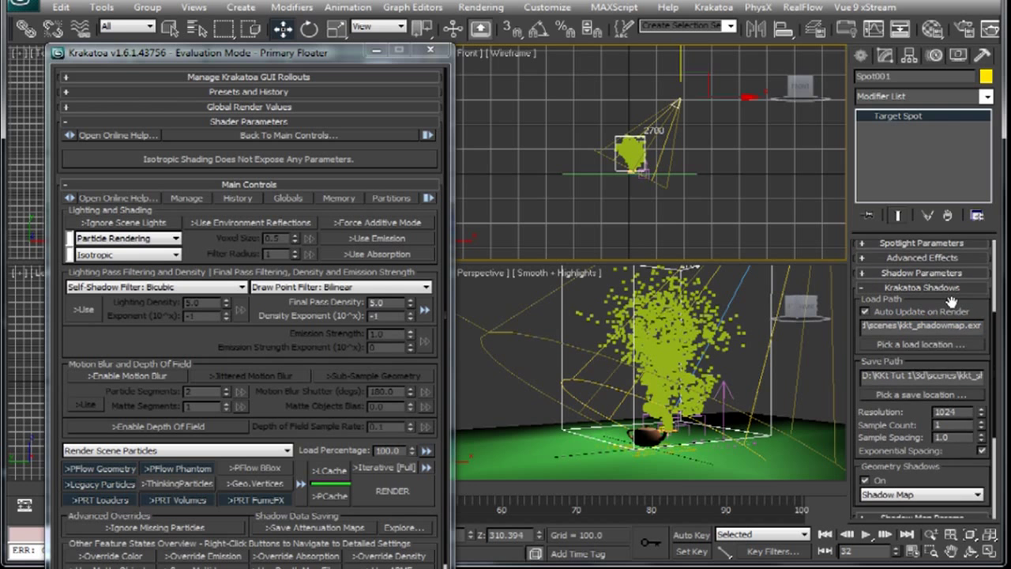
- Switch the production renderer from Krakatoa to the Default Scanline Renderer and render the Front and Perspective views
{"action": "left_click", "coordinate": [962, 28]}
{"action": "left_click", "coordinate": [237, 86]}
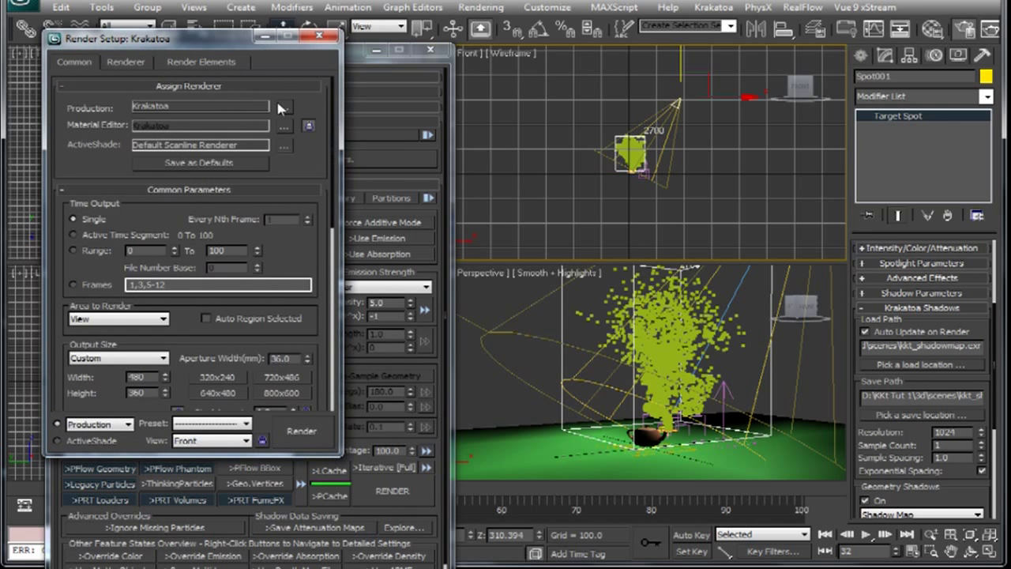
{"action": "left_click", "coordinate": [283, 106]}
{"action": "double_click", "coordinate": [141, 154]}
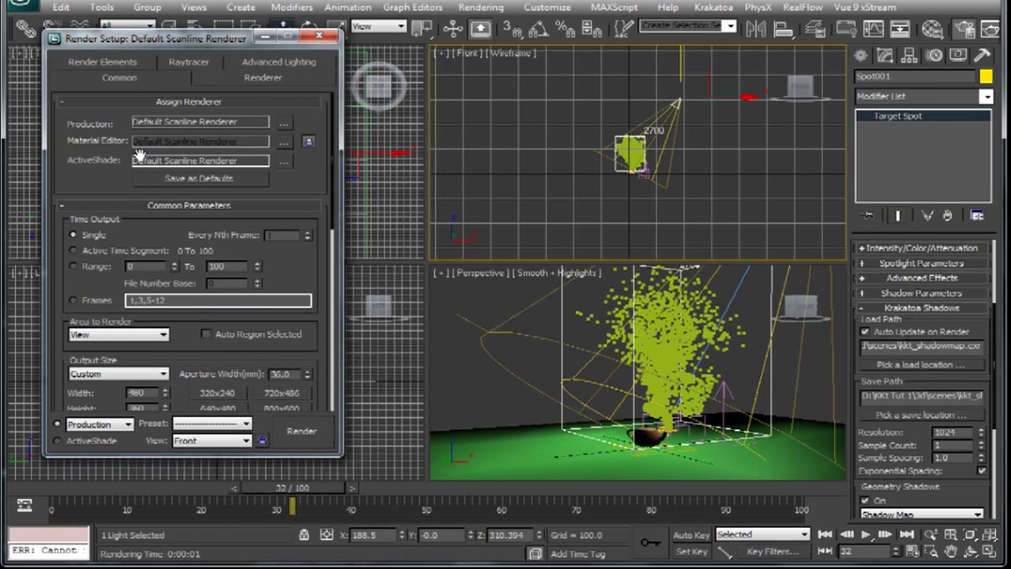
{"action": "left_click", "coordinate": [297, 433]}
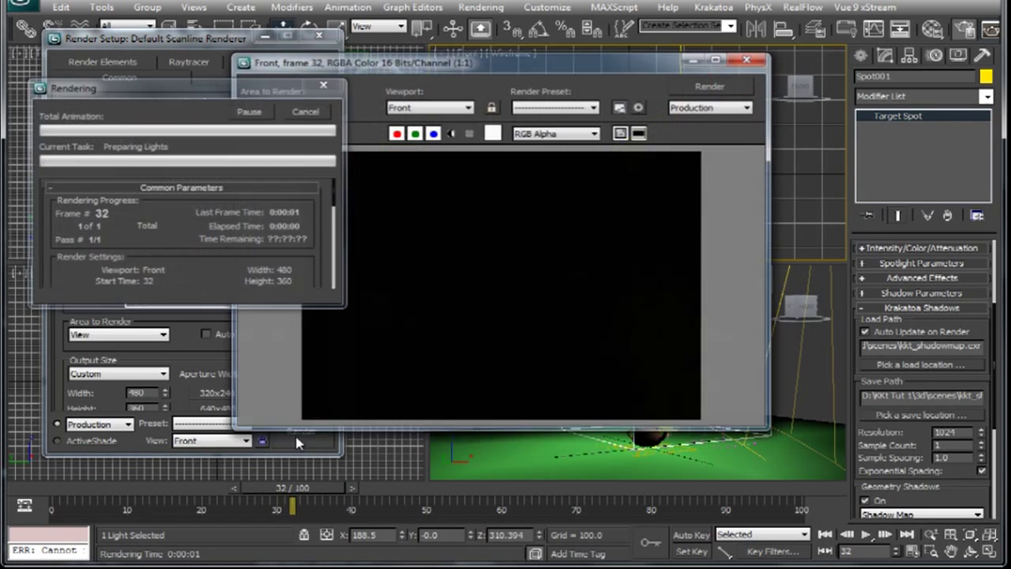
{"action": "left_click", "coordinate": [779, 349]}
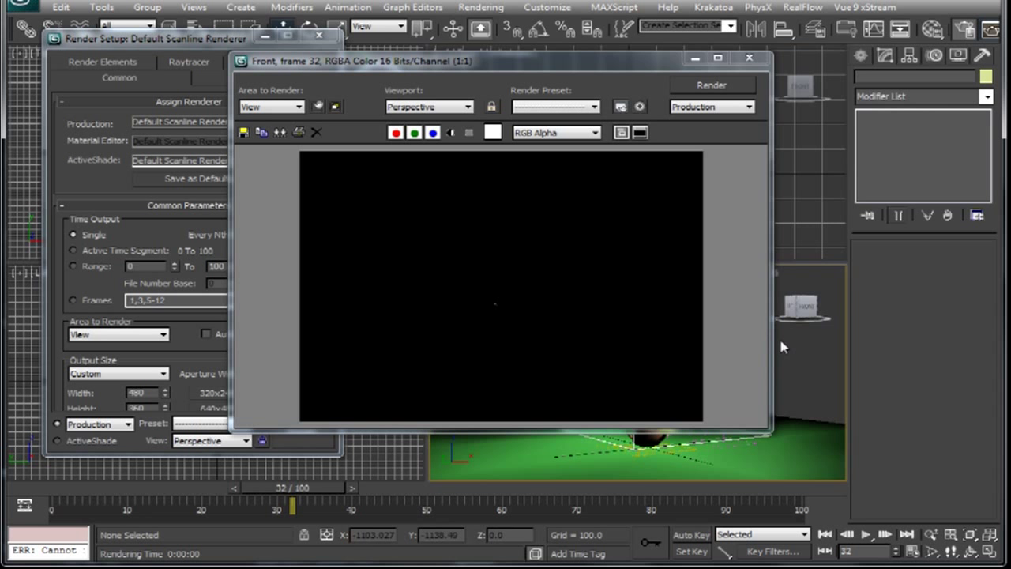
- Render the Perspective view and save the image as an OpenEXR file named geomet in the scenes folder
{"action": "left_click", "coordinate": [709, 89]}
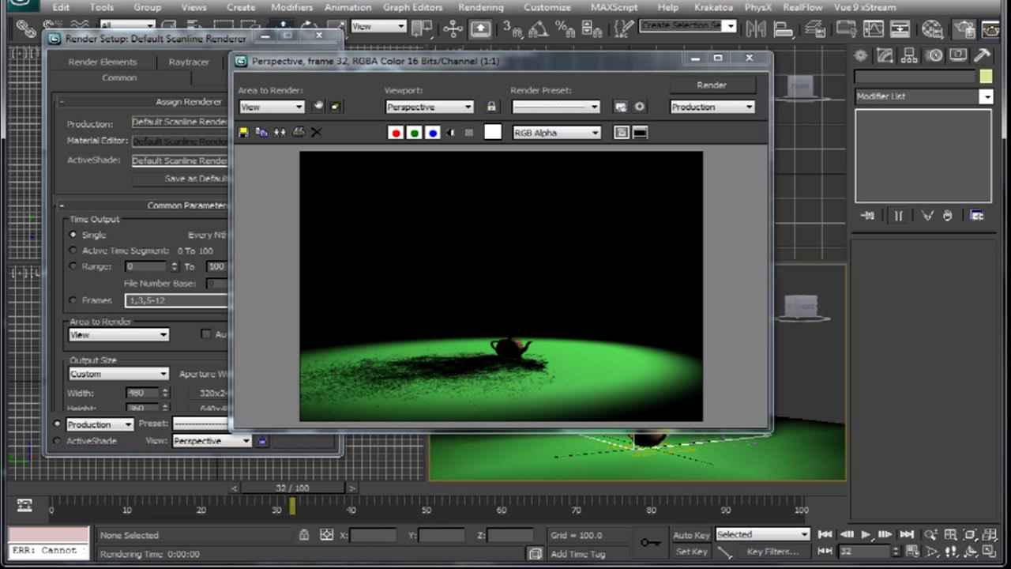
{"action": "left_click", "coordinate": [243, 132]}
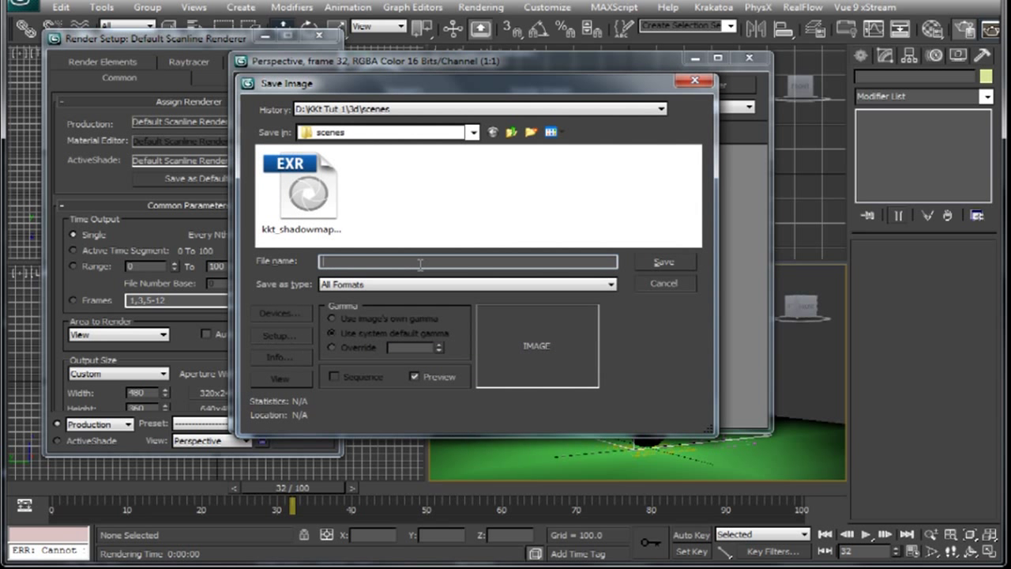
{"action": "left_click", "coordinate": [553, 283]}
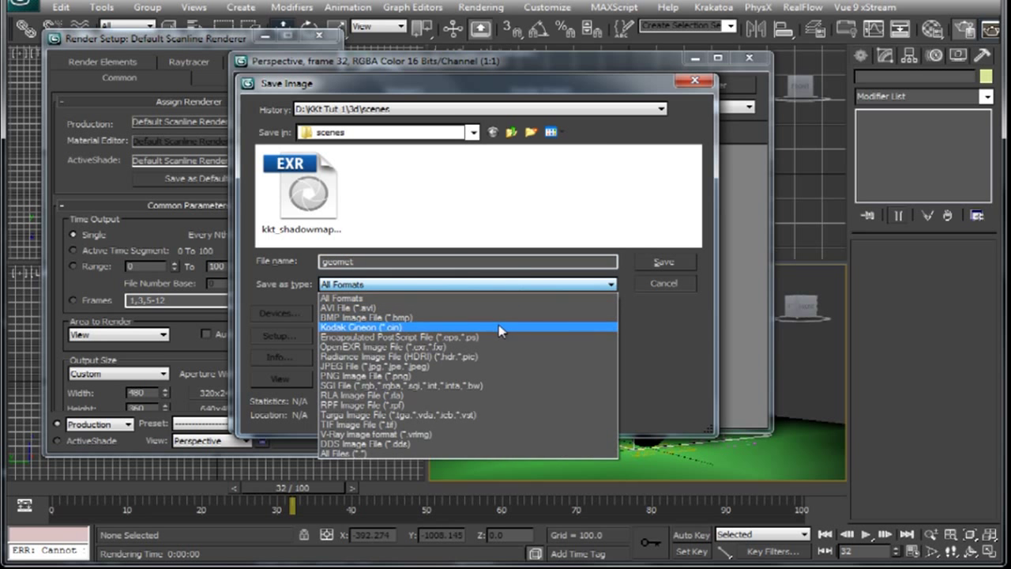
{"action": "left_click", "coordinate": [490, 374]}
{"action": "left_click", "coordinate": [553, 283]}
{"action": "left_click", "coordinate": [474, 505]}
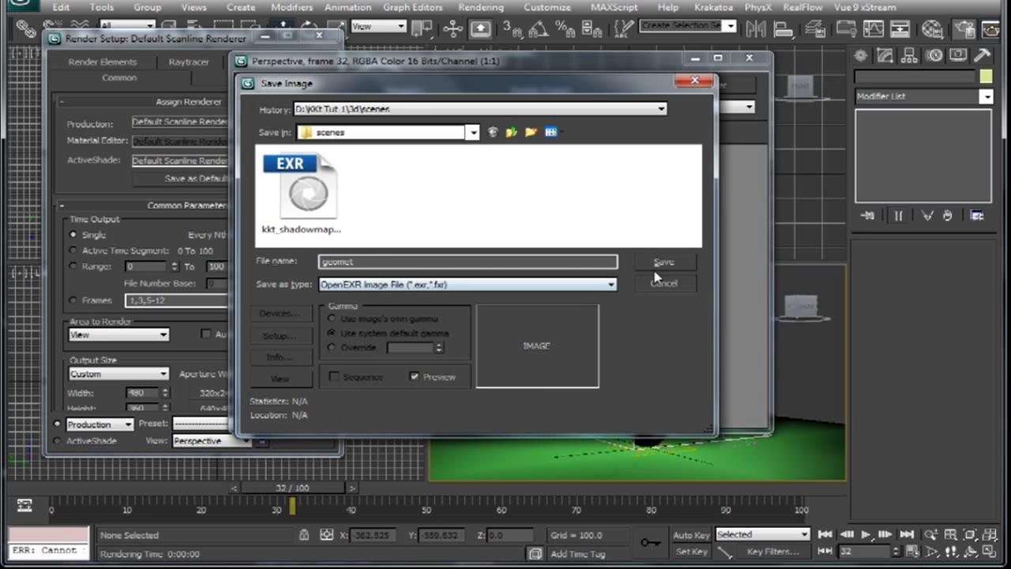
{"action": "left_click", "coordinate": [662, 263]}
{"action": "left_click_drag", "start_coordinate": [778, 115], "coordinate": [446, 2]}
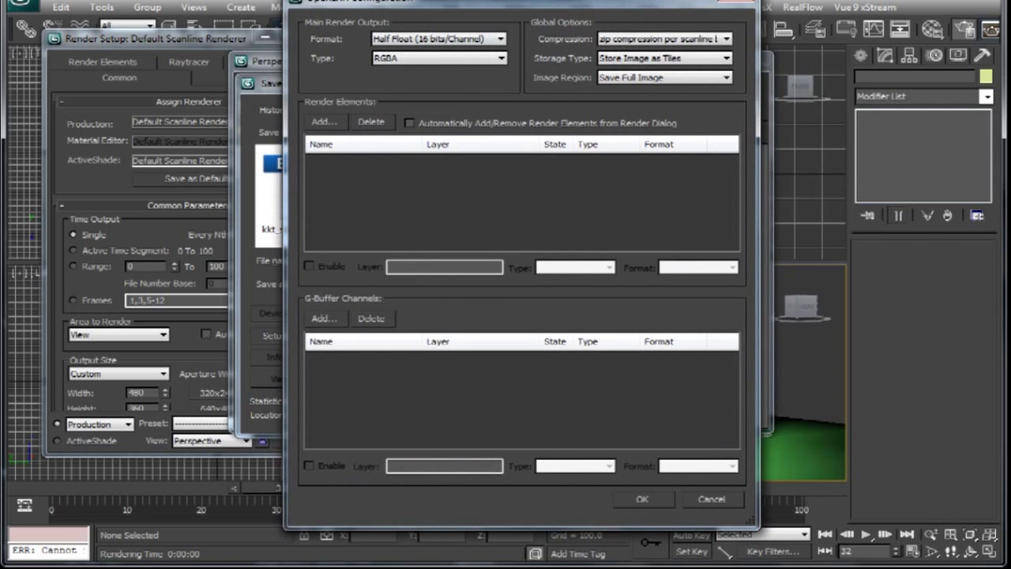
{"action": "left_click", "coordinate": [642, 498]}
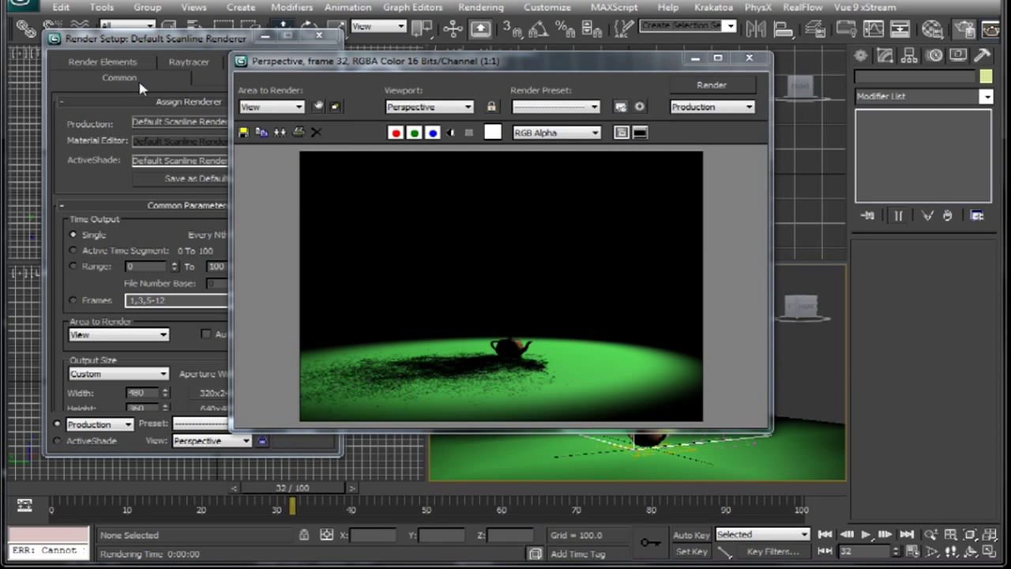
- Switch the production renderer to Krakatoa and render the Perspective view again
{"action": "left_click", "coordinate": [197, 71]}
{"action": "left_click", "coordinate": [283, 122]}
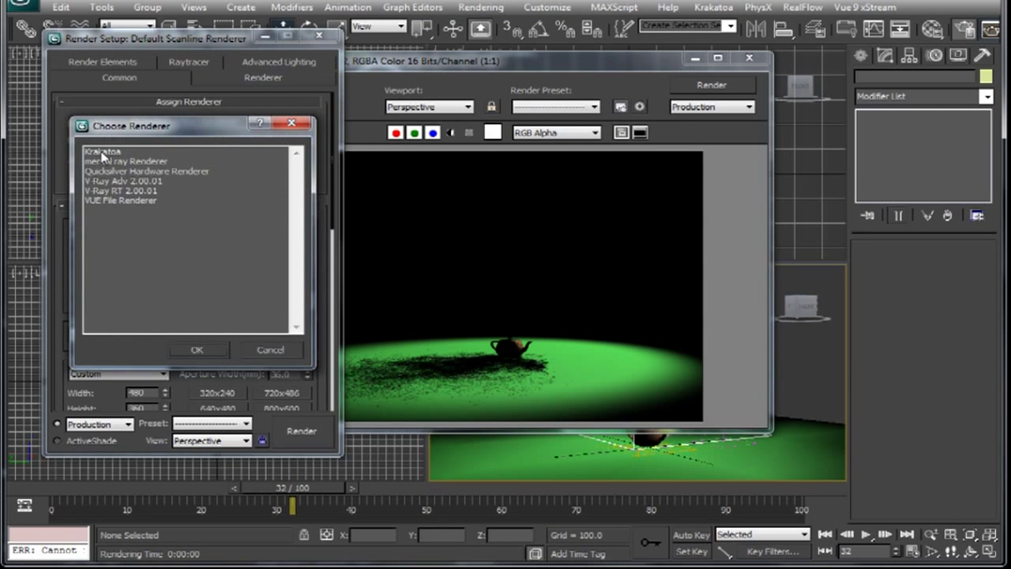
{"action": "double_click", "coordinate": [101, 151]}
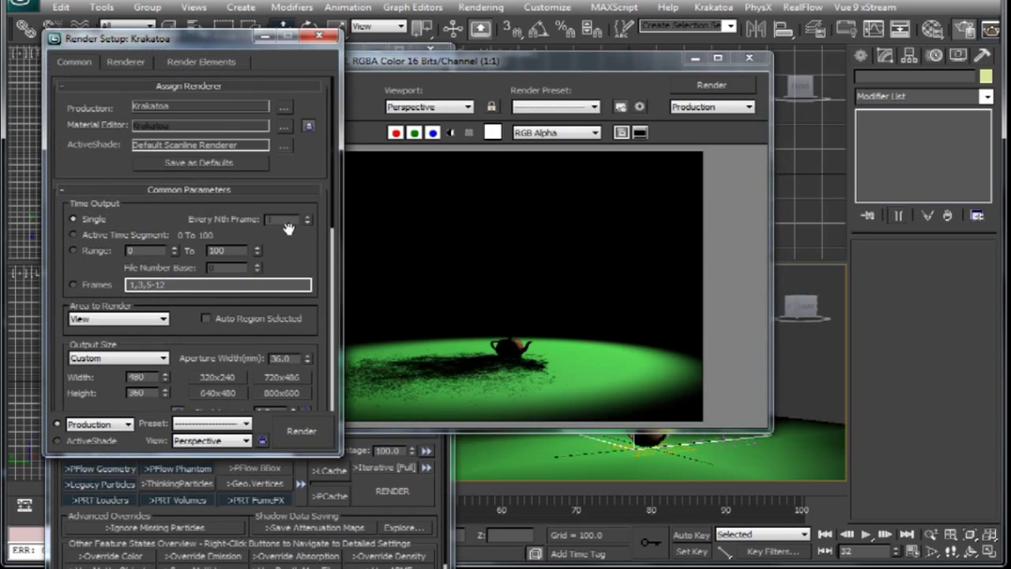
{"action": "left_click_drag", "start_coordinate": [569, 60], "coordinate": [662, 138]}
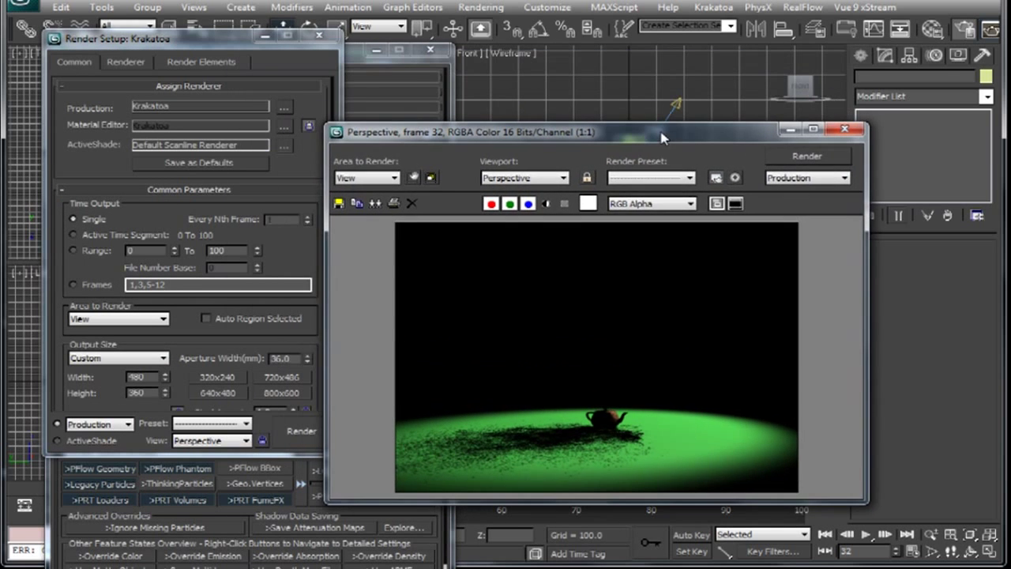
{"action": "left_click", "coordinate": [804, 156]}
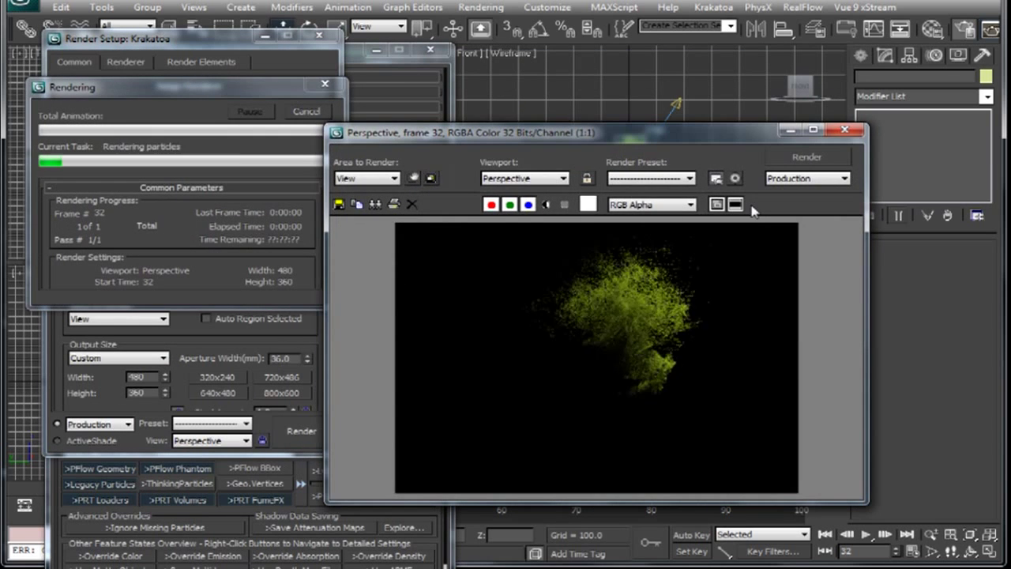
- Save the Krakatoa render as an OpenEXR file named particle in the scenes folder
{"action": "left_click", "coordinate": [339, 204]}
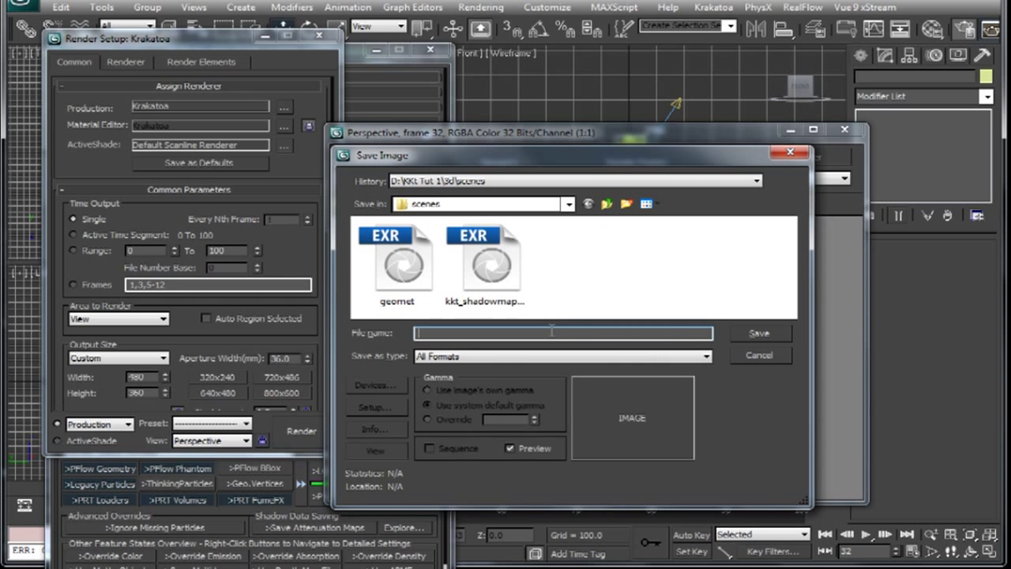
{"action": "type", "text": "pa"}
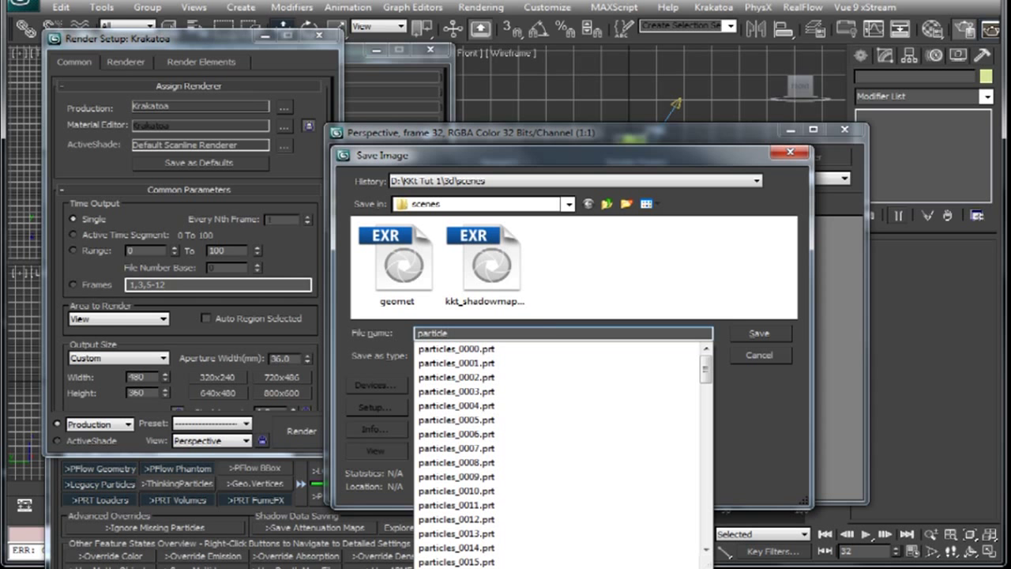
{"action": "type", "text": "rticle"}
{"action": "left_click", "coordinate": [561, 305]}
{"action": "left_click", "coordinate": [558, 356]}
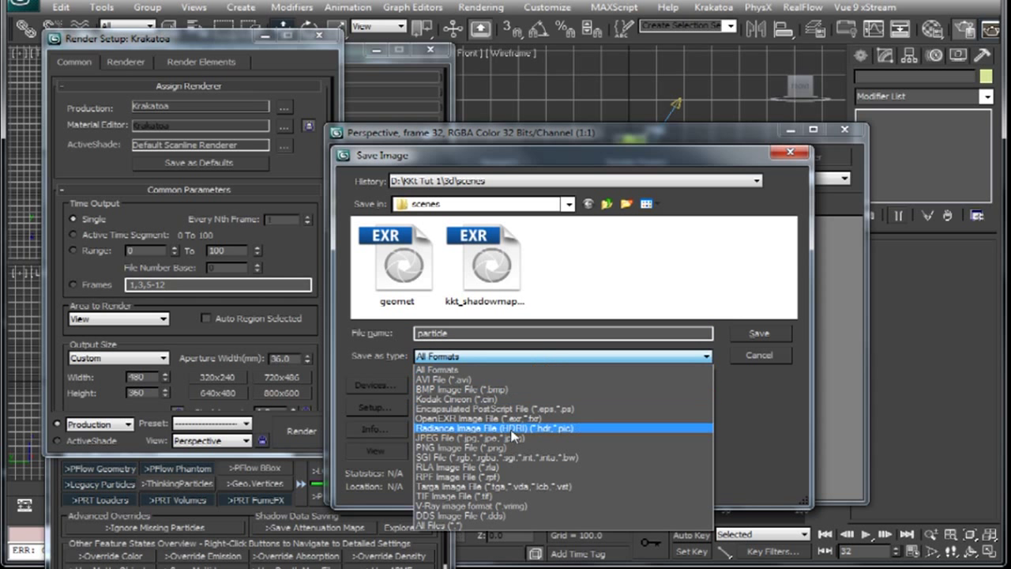
{"action": "left_click", "coordinate": [514, 423]}
{"action": "left_click", "coordinate": [748, 335]}
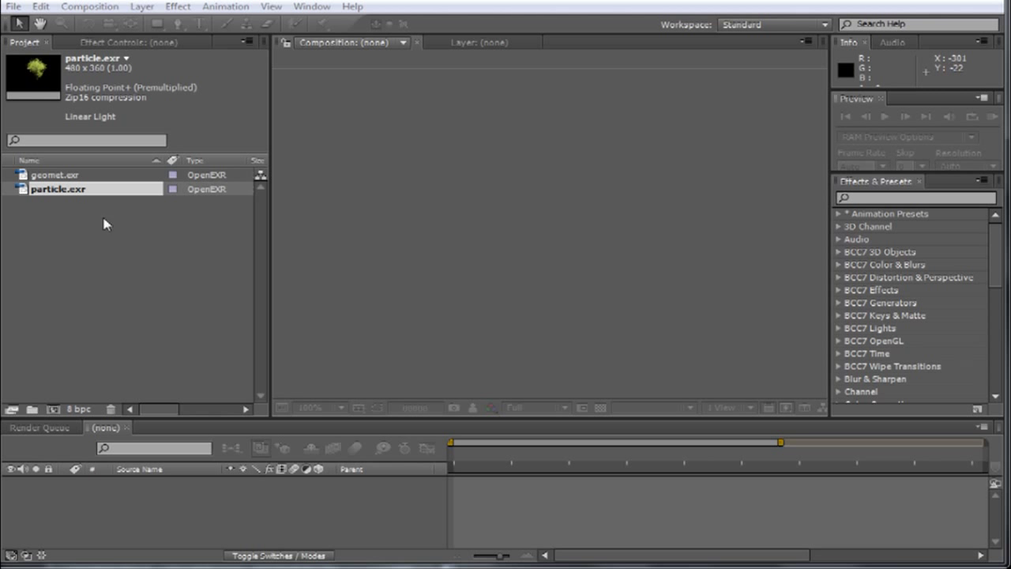
- In After Effects, create a composition from particle.exr and check its alpha by toggling the transparency grid on and off
{"action": "left_click_drag", "start_coordinate": [69, 190], "coordinate": [534, 199]}
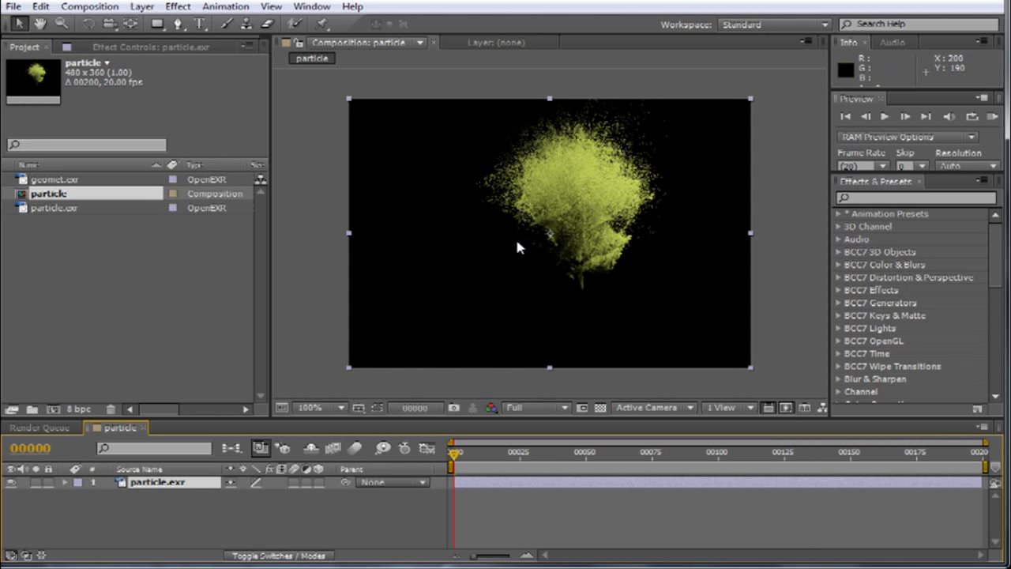
{"action": "left_click", "coordinate": [600, 407]}
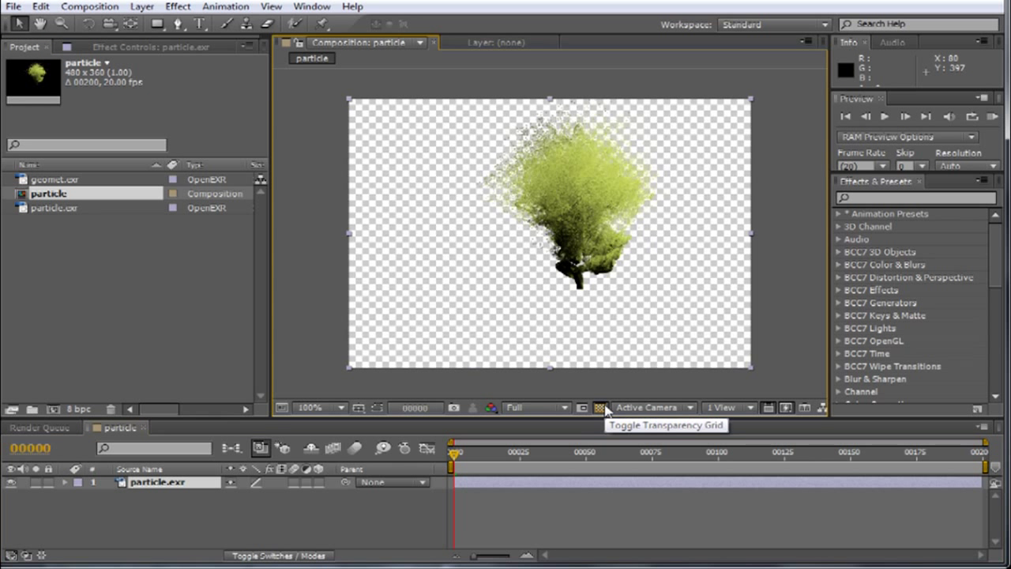
{"action": "left_click", "coordinate": [601, 407]}
- Add geomet.exr beneath the particle.exr layer and toggle the particle layer's visibility off and on to compare
{"action": "left_click_drag", "start_coordinate": [72, 182], "coordinate": [143, 507]}
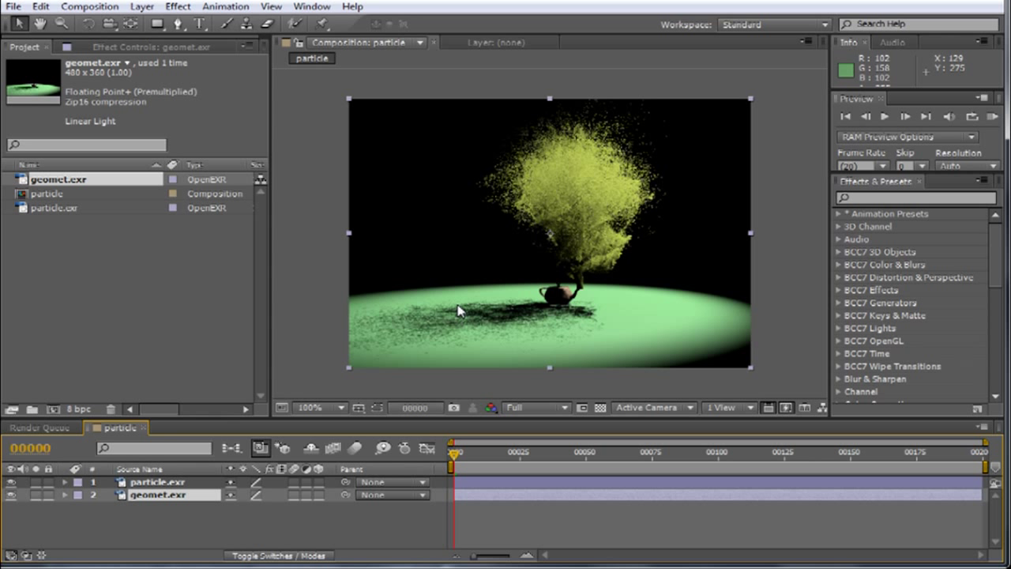
{"action": "left_click", "coordinate": [11, 482]}
{"action": "left_click", "coordinate": [11, 481]}
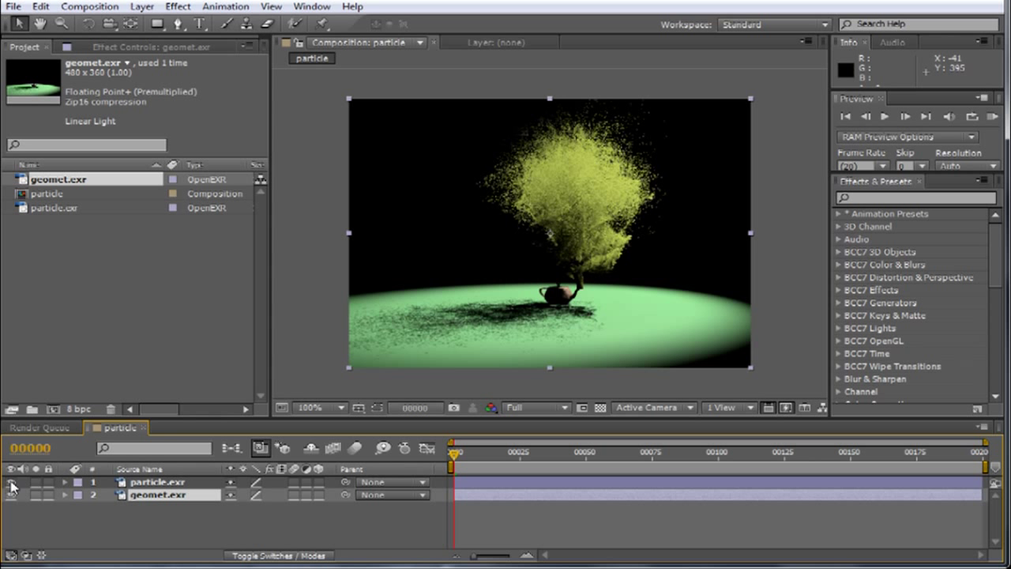